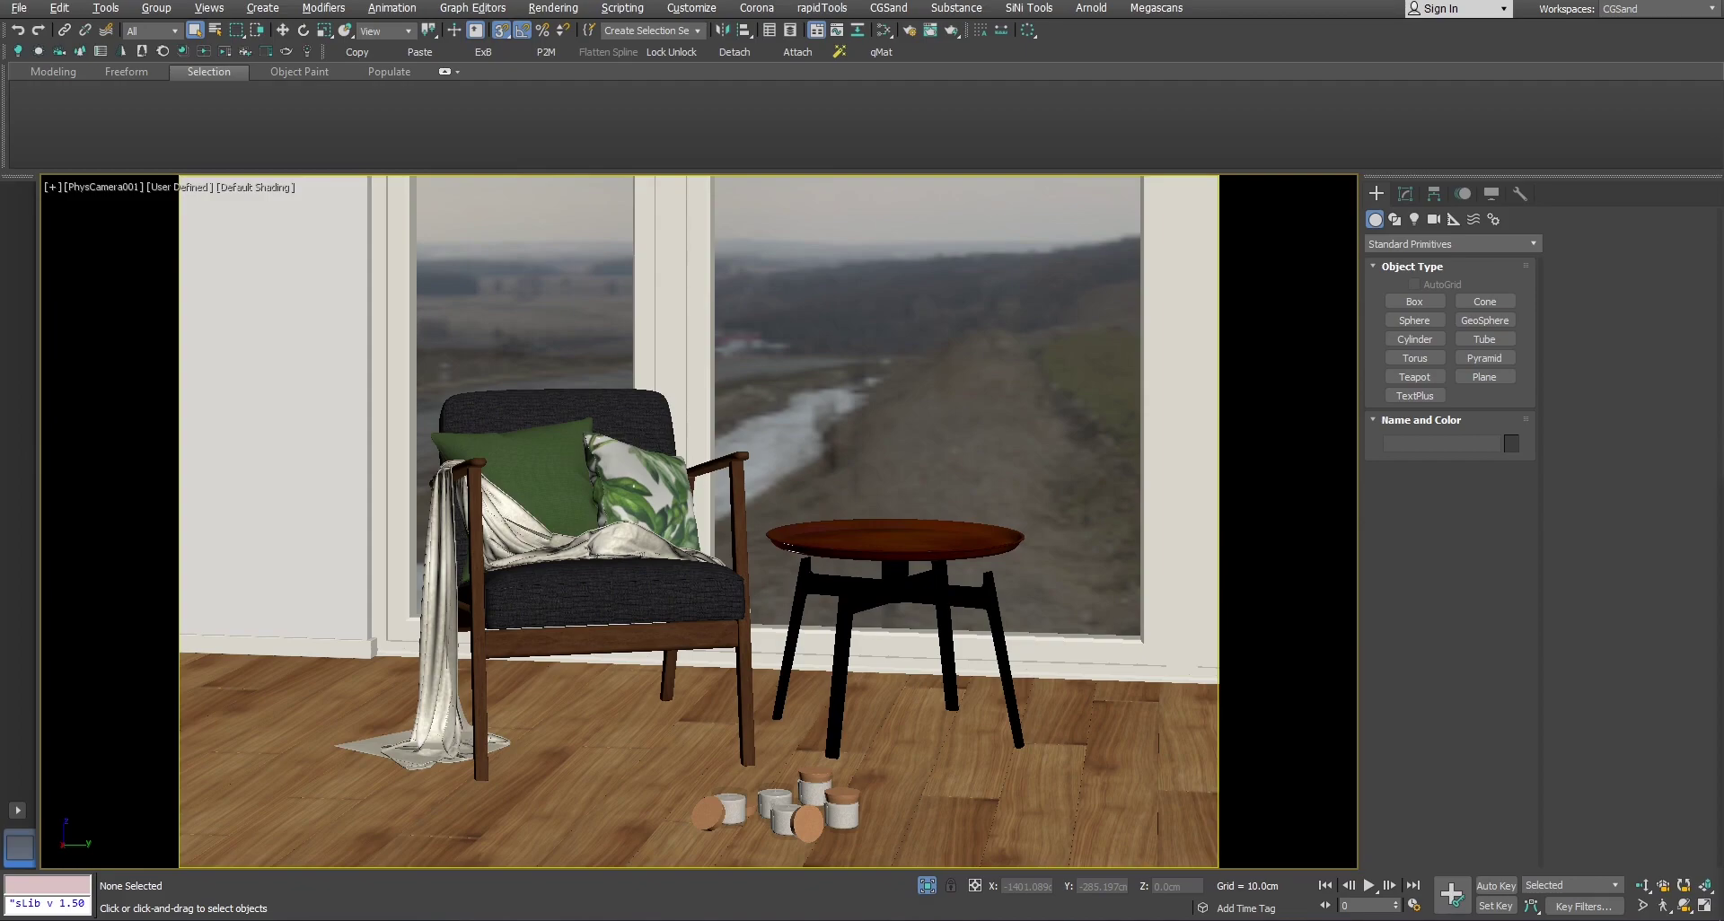
Step: Select the standing jar nearest the camera on the floor and set 3D snapping to Face
left_click(848, 815)
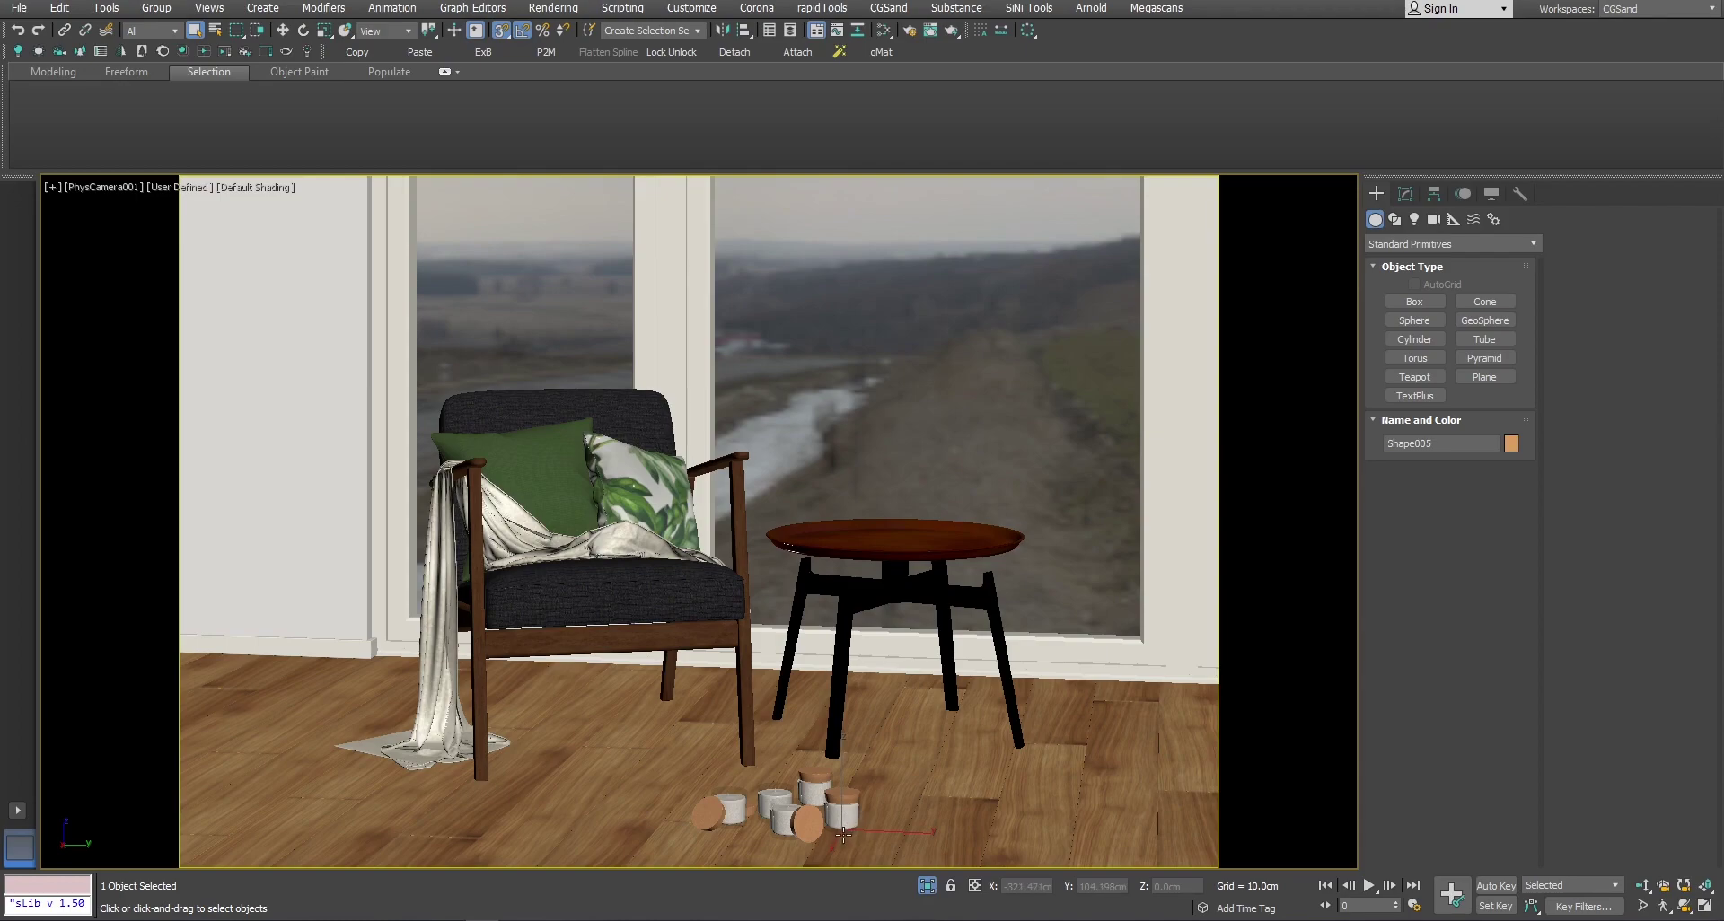
right_click(501, 29)
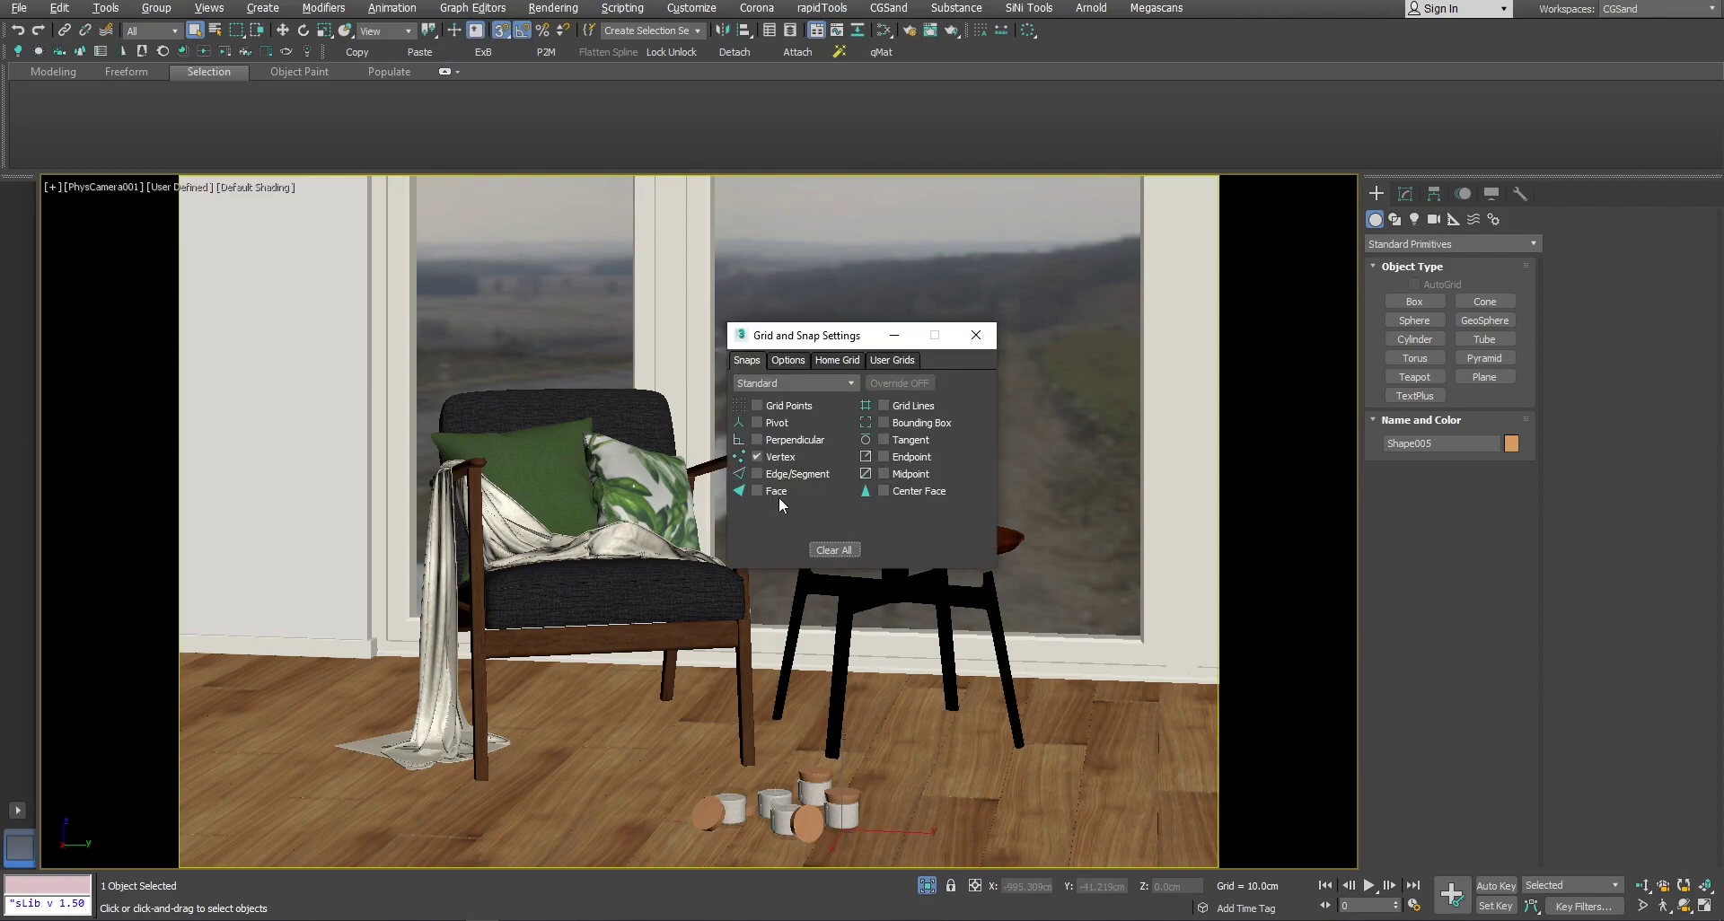
left_click(975, 335)
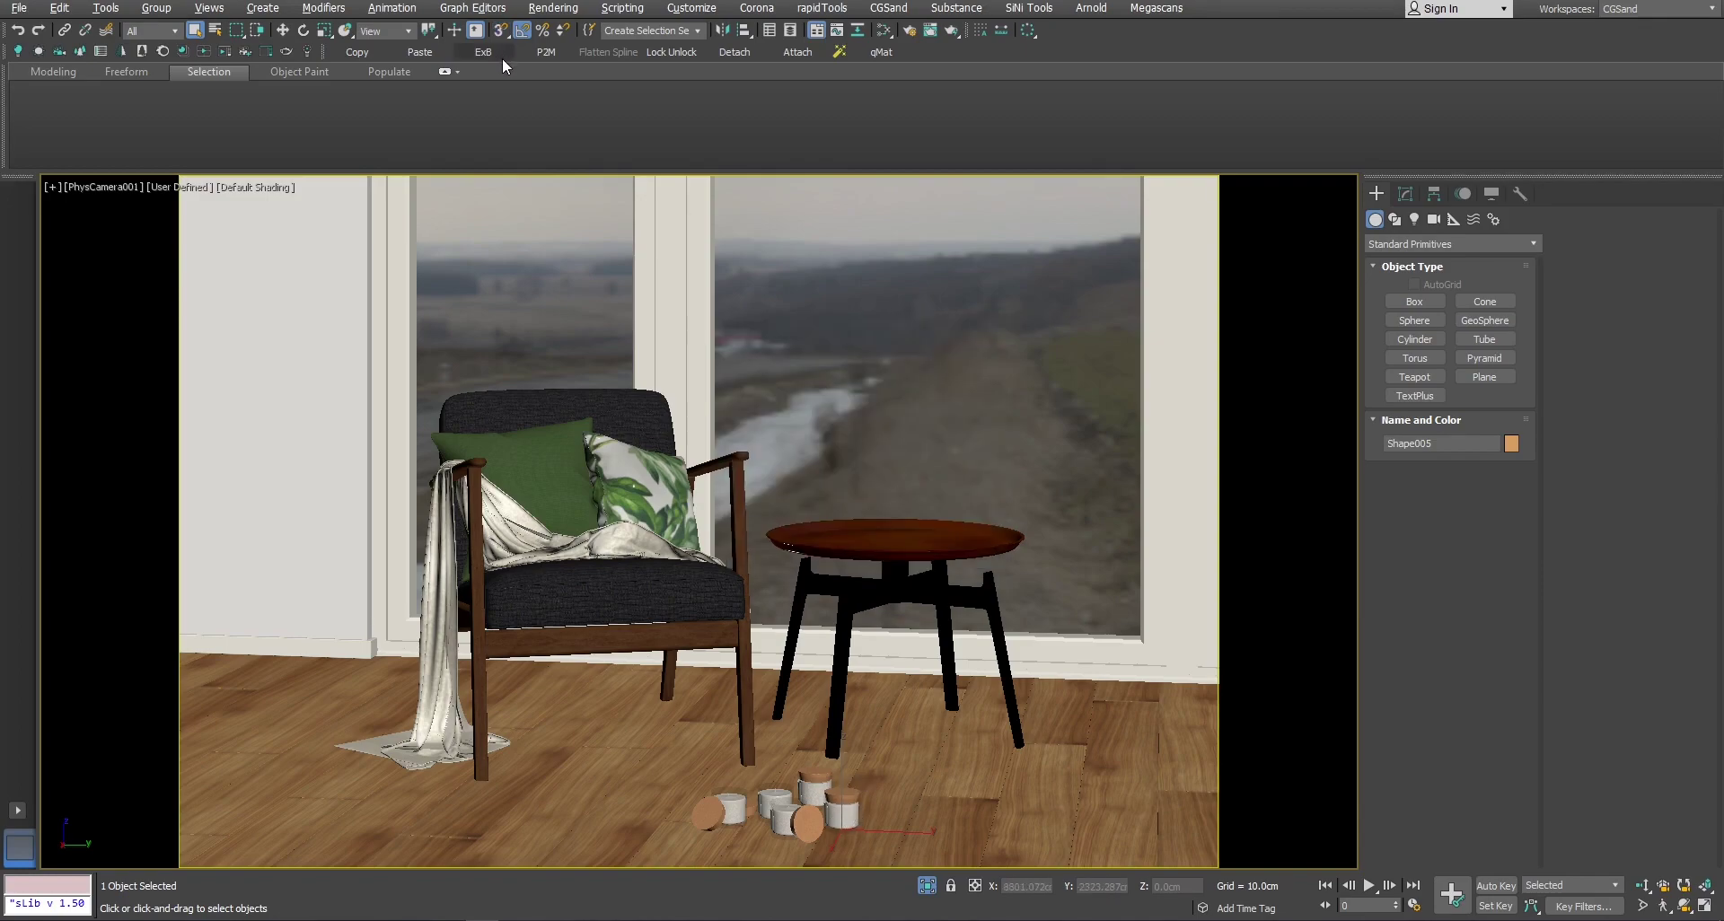
Step: Move the selected jar from the floor onto the round tabletop with face snapping and inspect it up close
key("w")
left_click_drag(841, 827, 891, 541)
key("alt+w")
key("z")
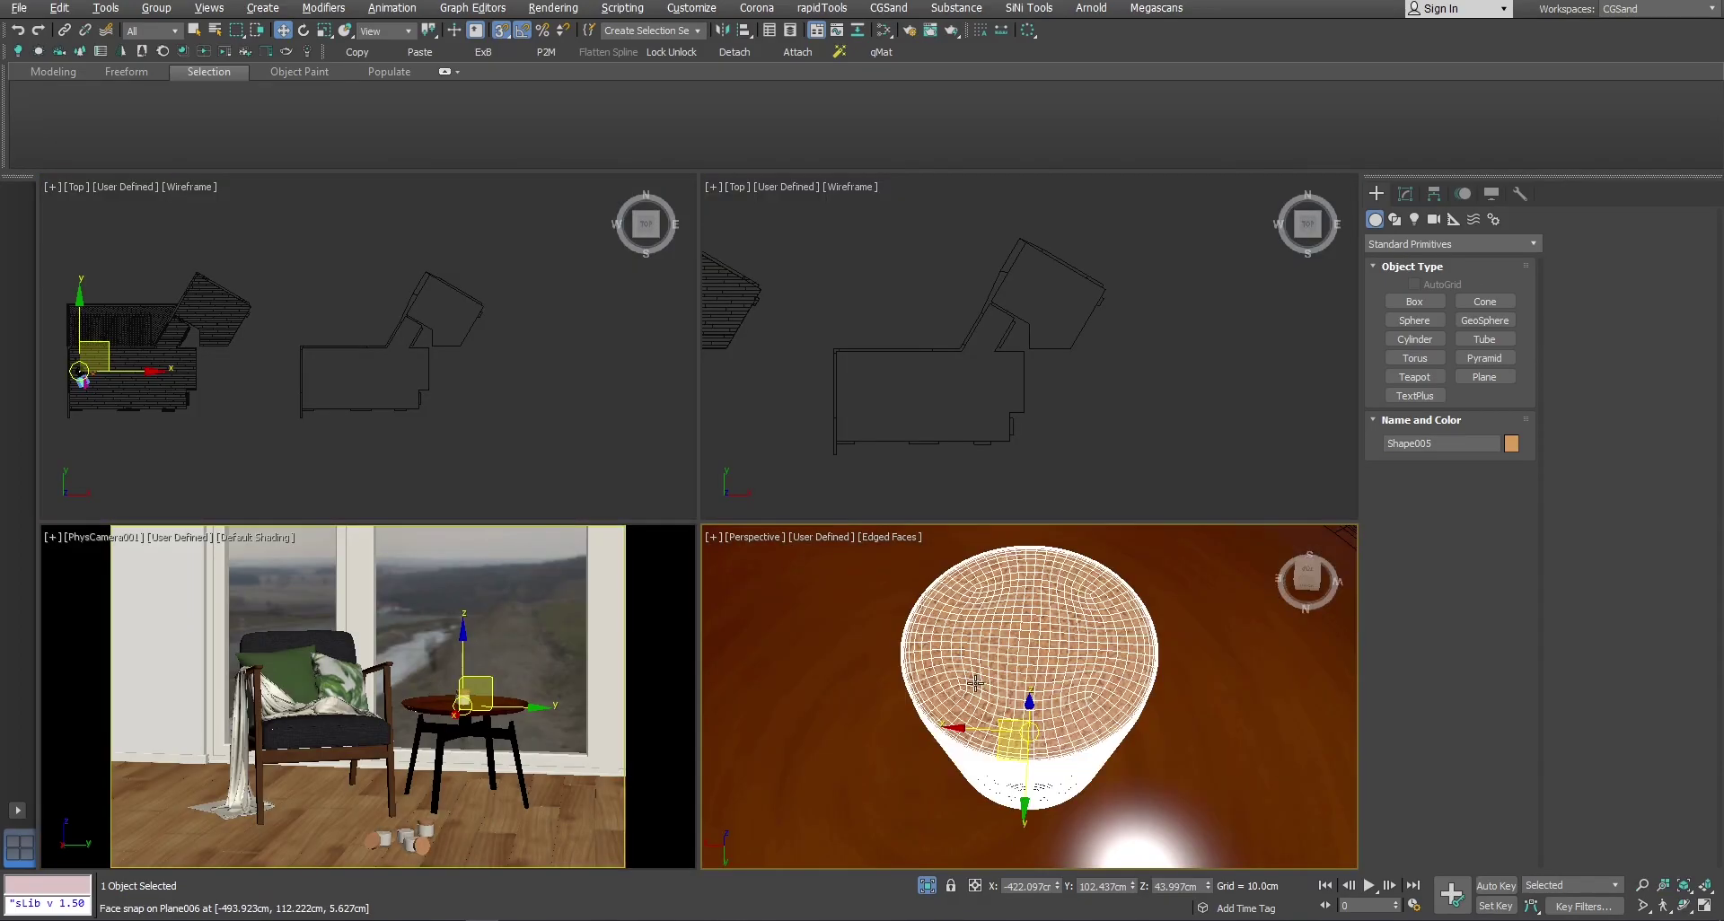
key("alt+w")
middle_click_drag(977, 683, 895, 592, "alt")
key("F4")
scroll(873, 552, "down", 4)
Step: Isolate the other upright cork-lidded floor jar together with the round table and frame both in the top view
key("c")
key("s")
left_click(813, 786)
left_click(958, 547, "ctrl")
key("alt+q")
key("alt+w")
middle_click(984, 411)
key("z")
key("alt+w")
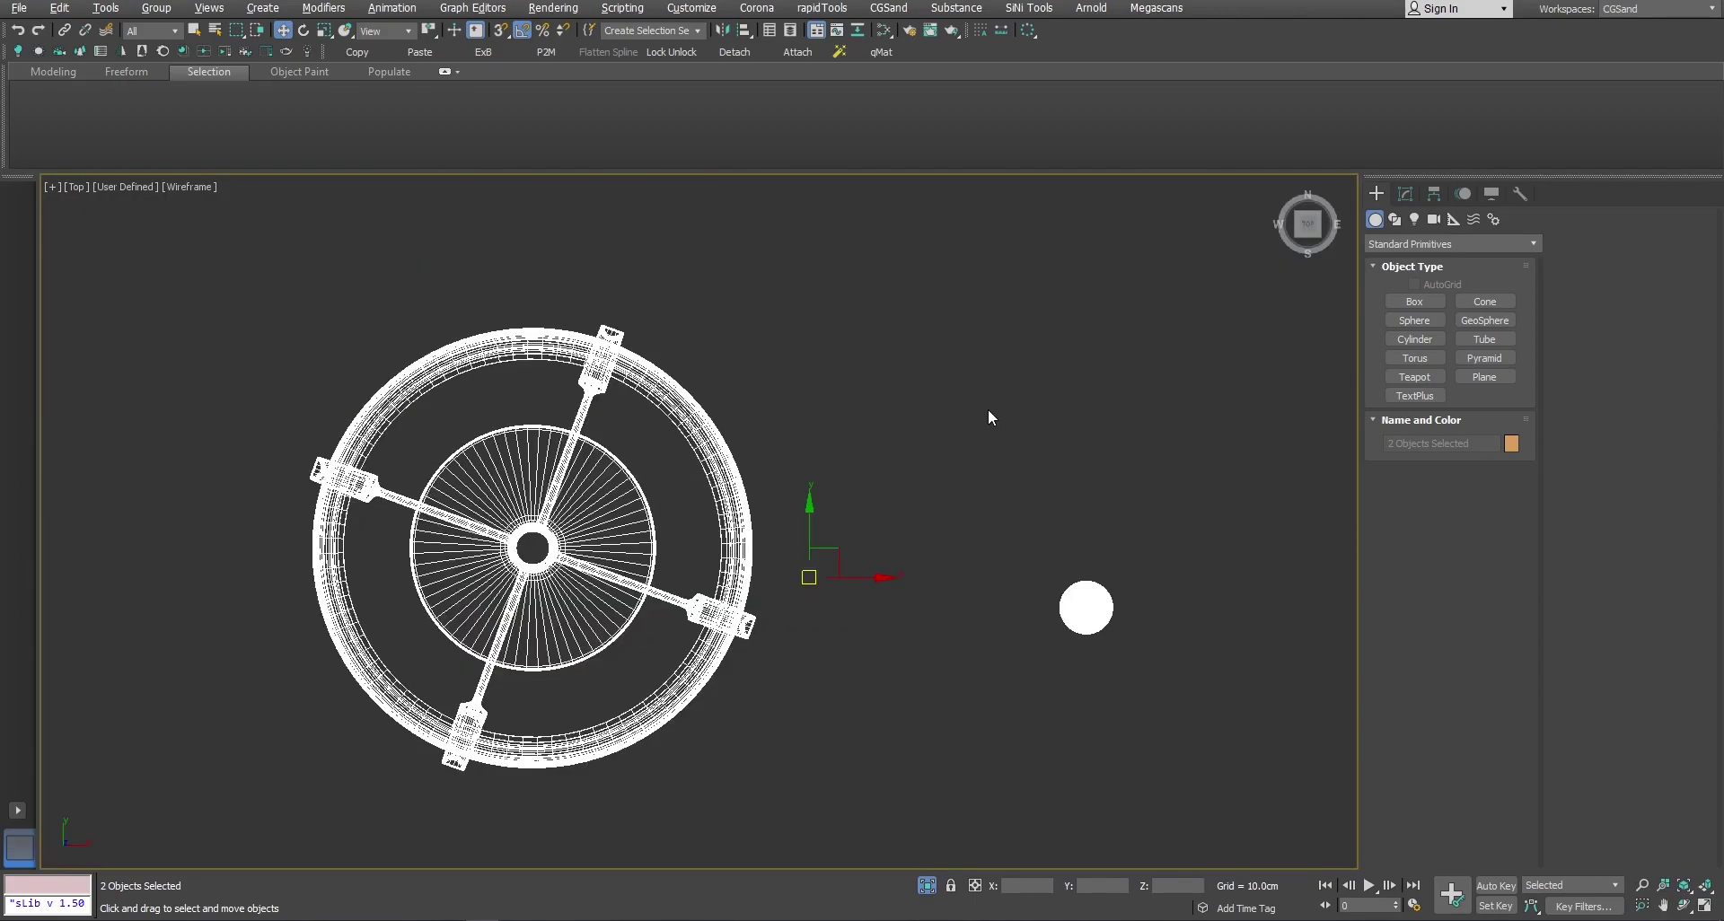
Step: Snap the second jar onto the round tabletop in the front view
key("f")
left_click(1117, 571)
left_click(1239, 700)
key("s")
left_click_drag(1252, 712, 540, 329)
Step: Examine how the second jar's base meets the tabletop in the perspective and front views
scroll(512, 323, "up", 5)
key("alt+w")
right_click(1227, 659)
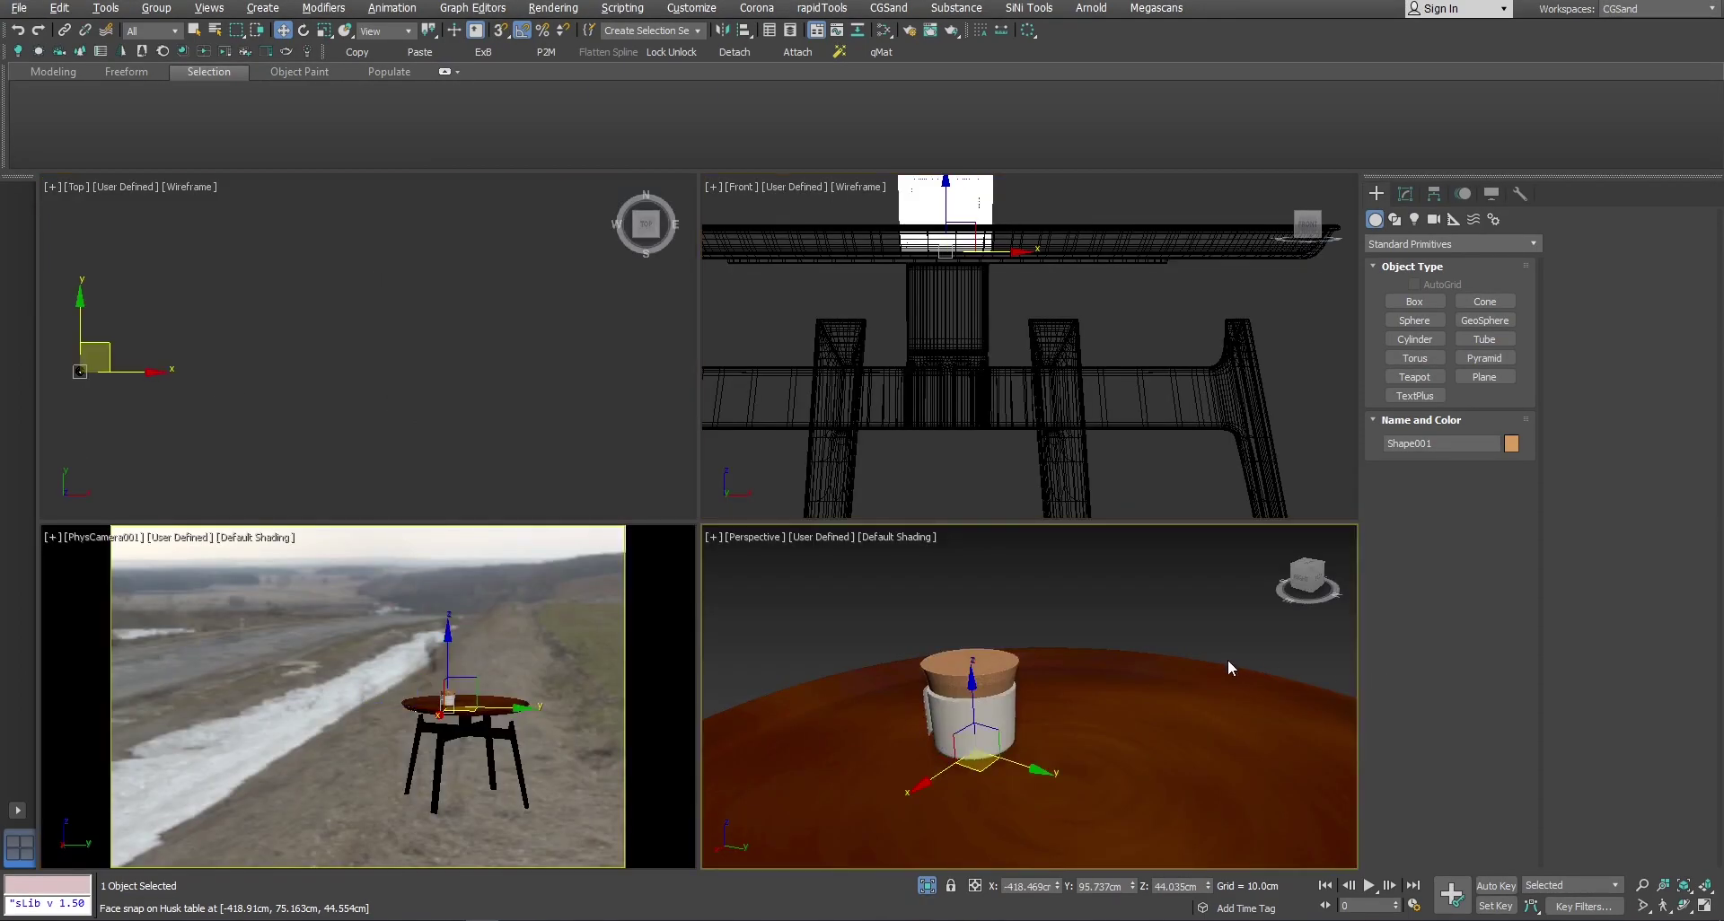
key("z")
key("alt+w")
middle_click_drag(933, 663, 743, 615, "alt")
scroll(968, 648, "down", 3)
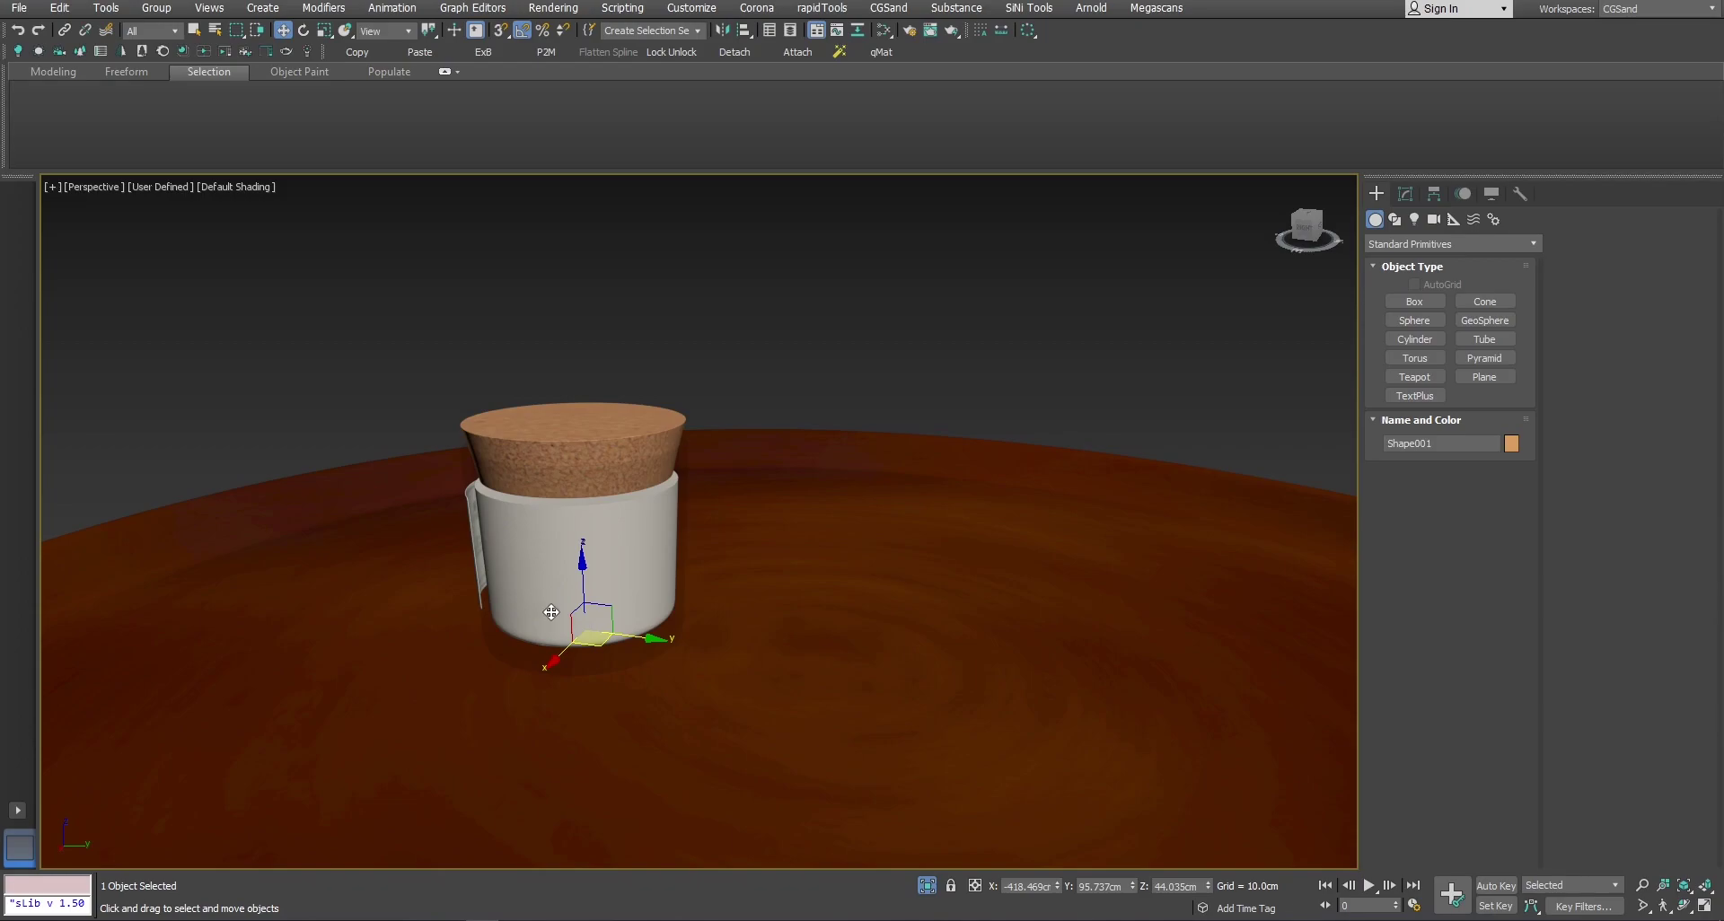
scroll(551, 611, "down", 5)
key("f")
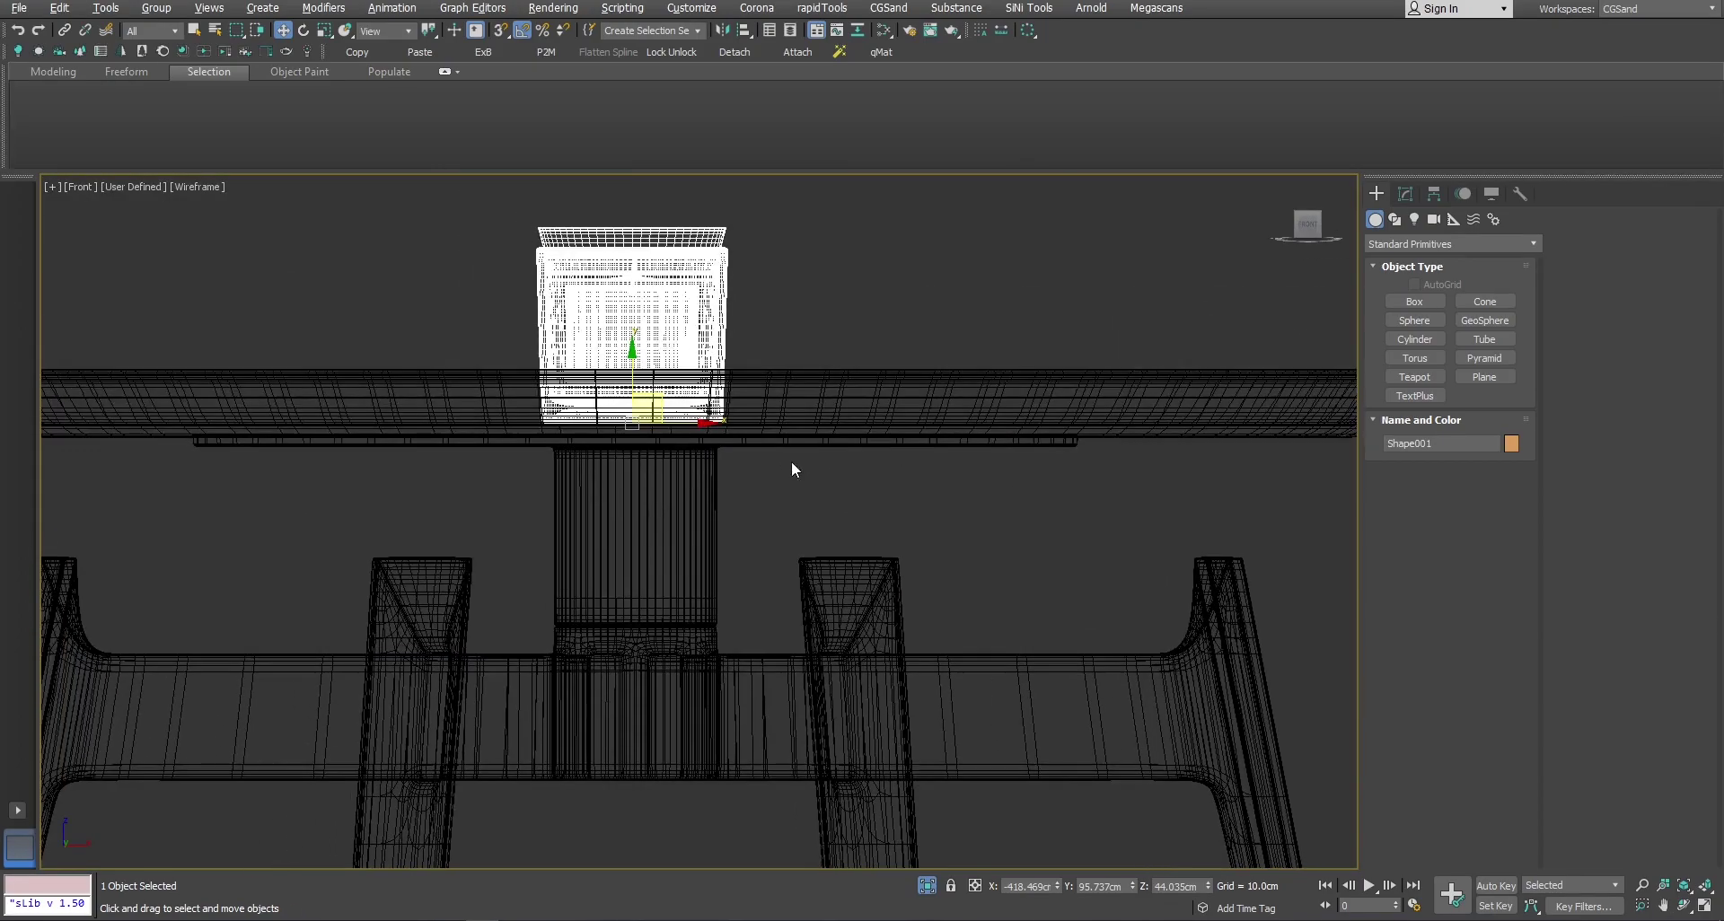
scroll(775, 451, "up", 6)
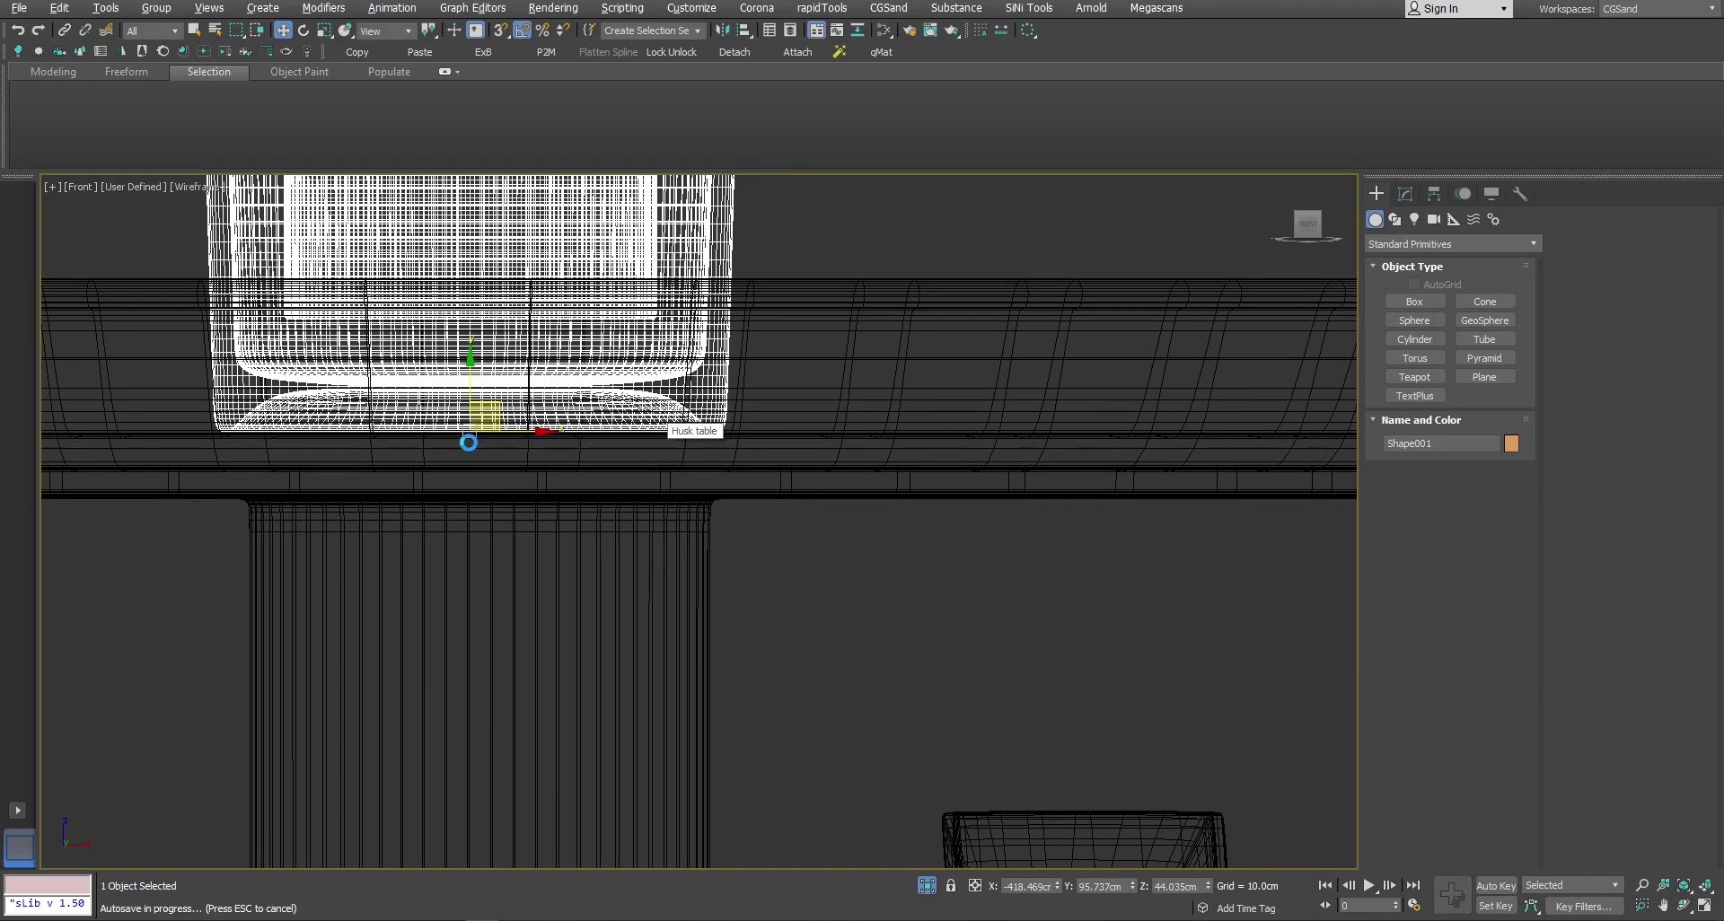
key("alt+w")
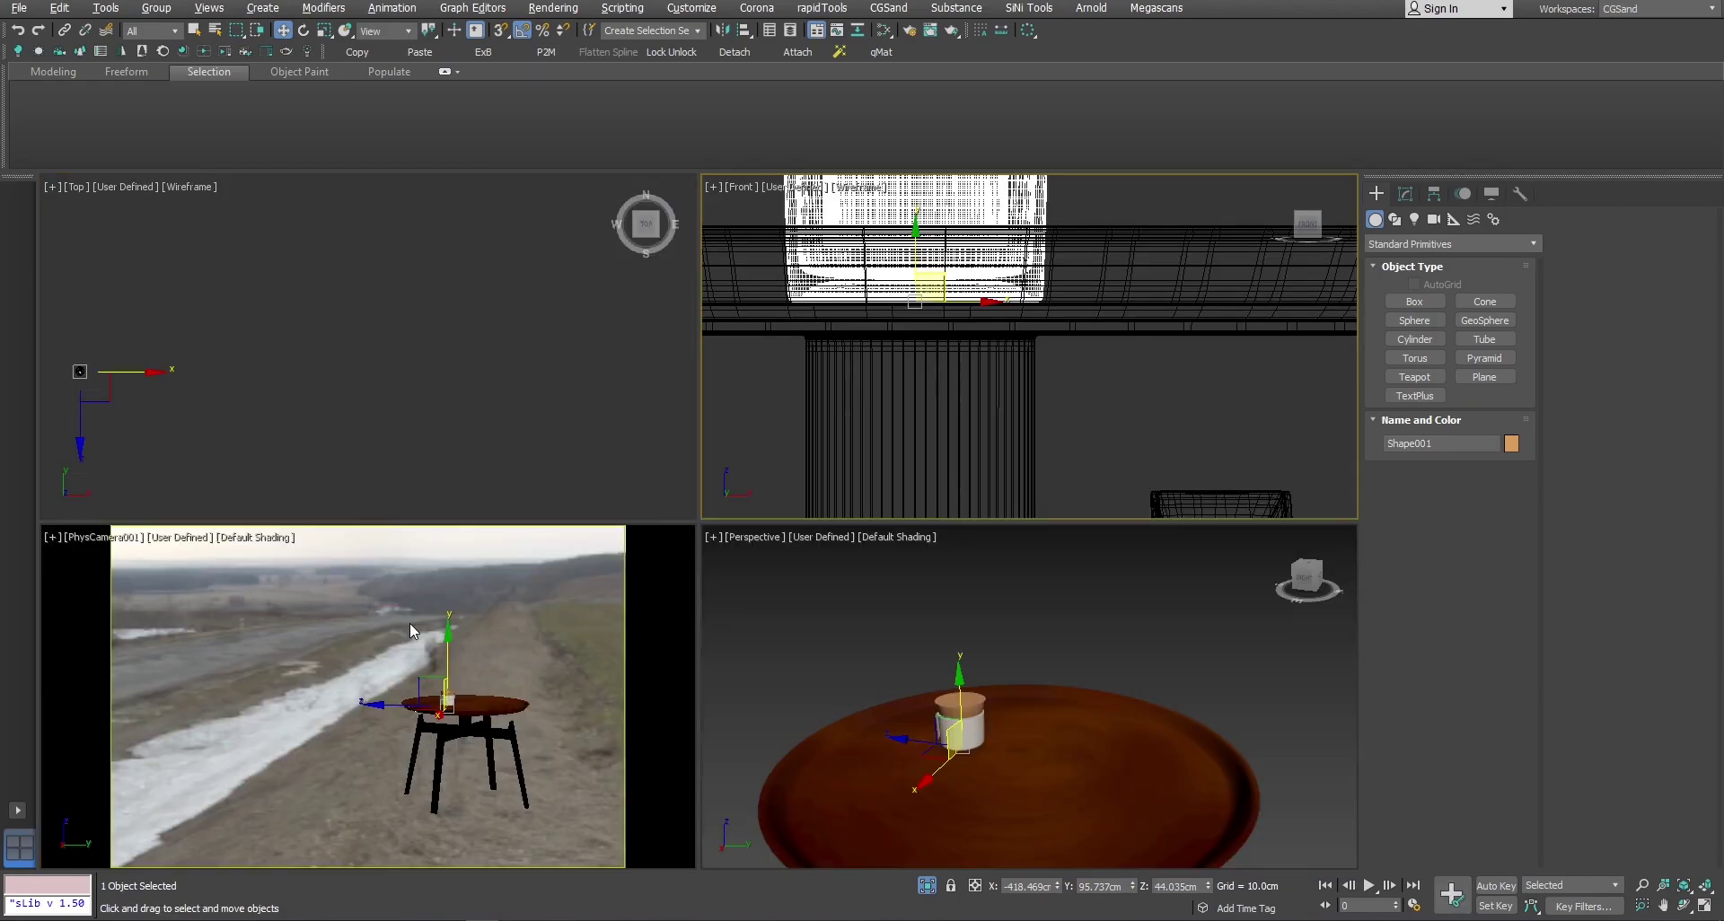
Step: End the isolation in the camera view and shift the second jar along the tabletop to a Y position of about 92.4 cm
right_click(410, 623)
key("alt+w")
right_click(781, 523)
left_click(807, 454)
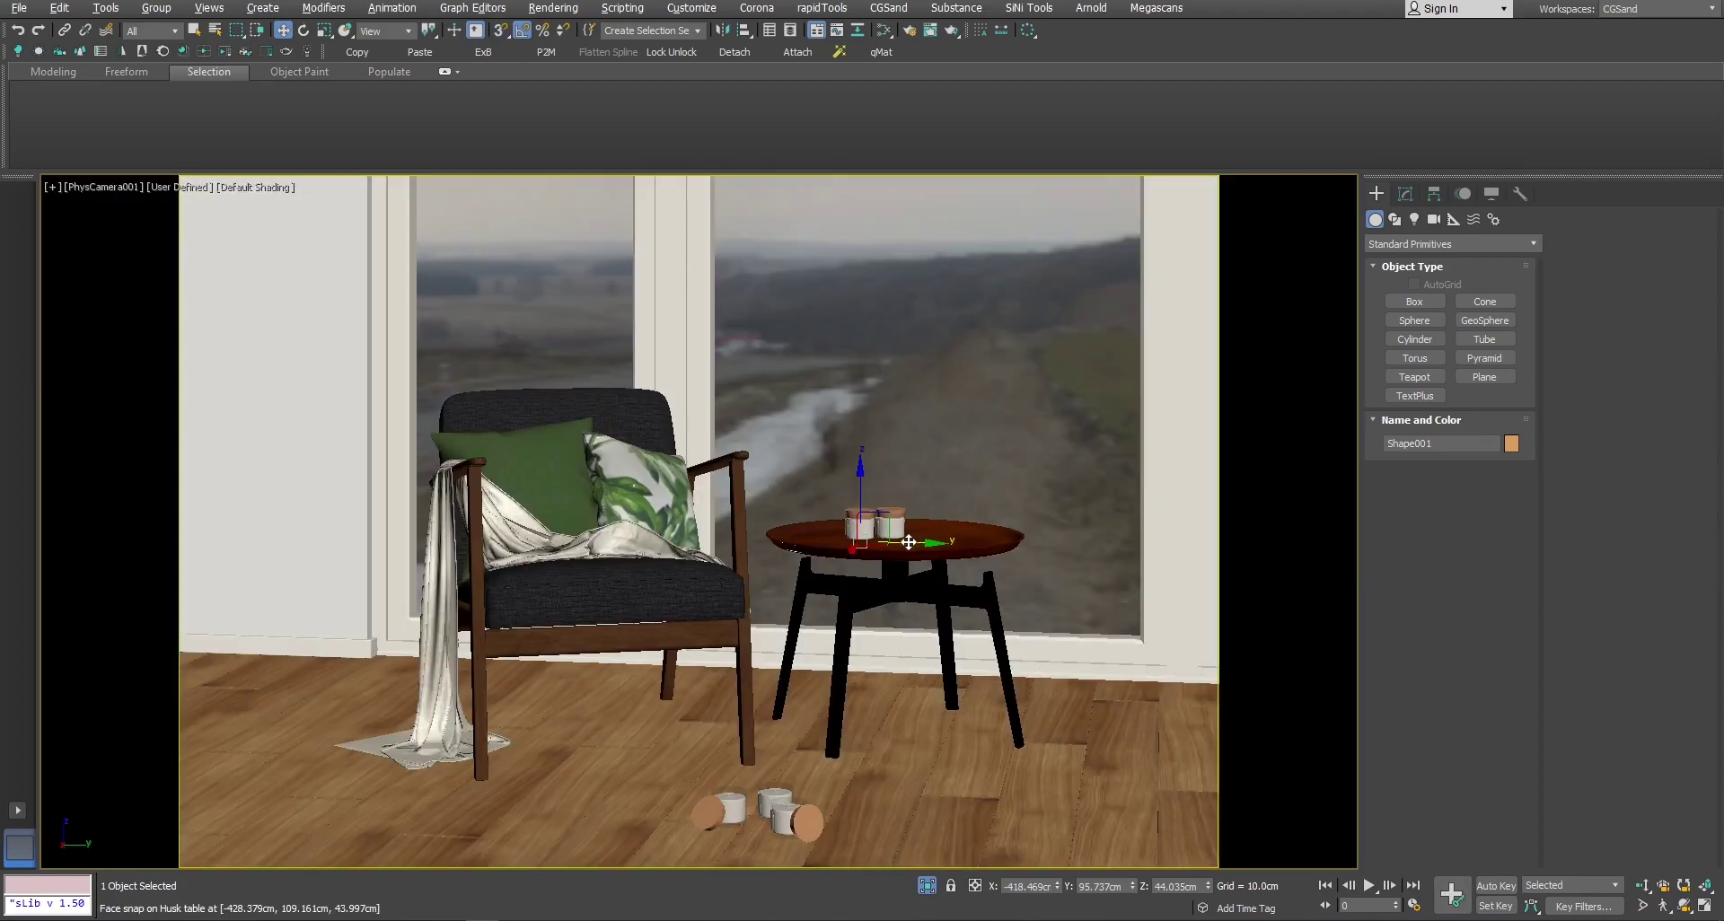
left_click_drag(908, 541, 897, 546)
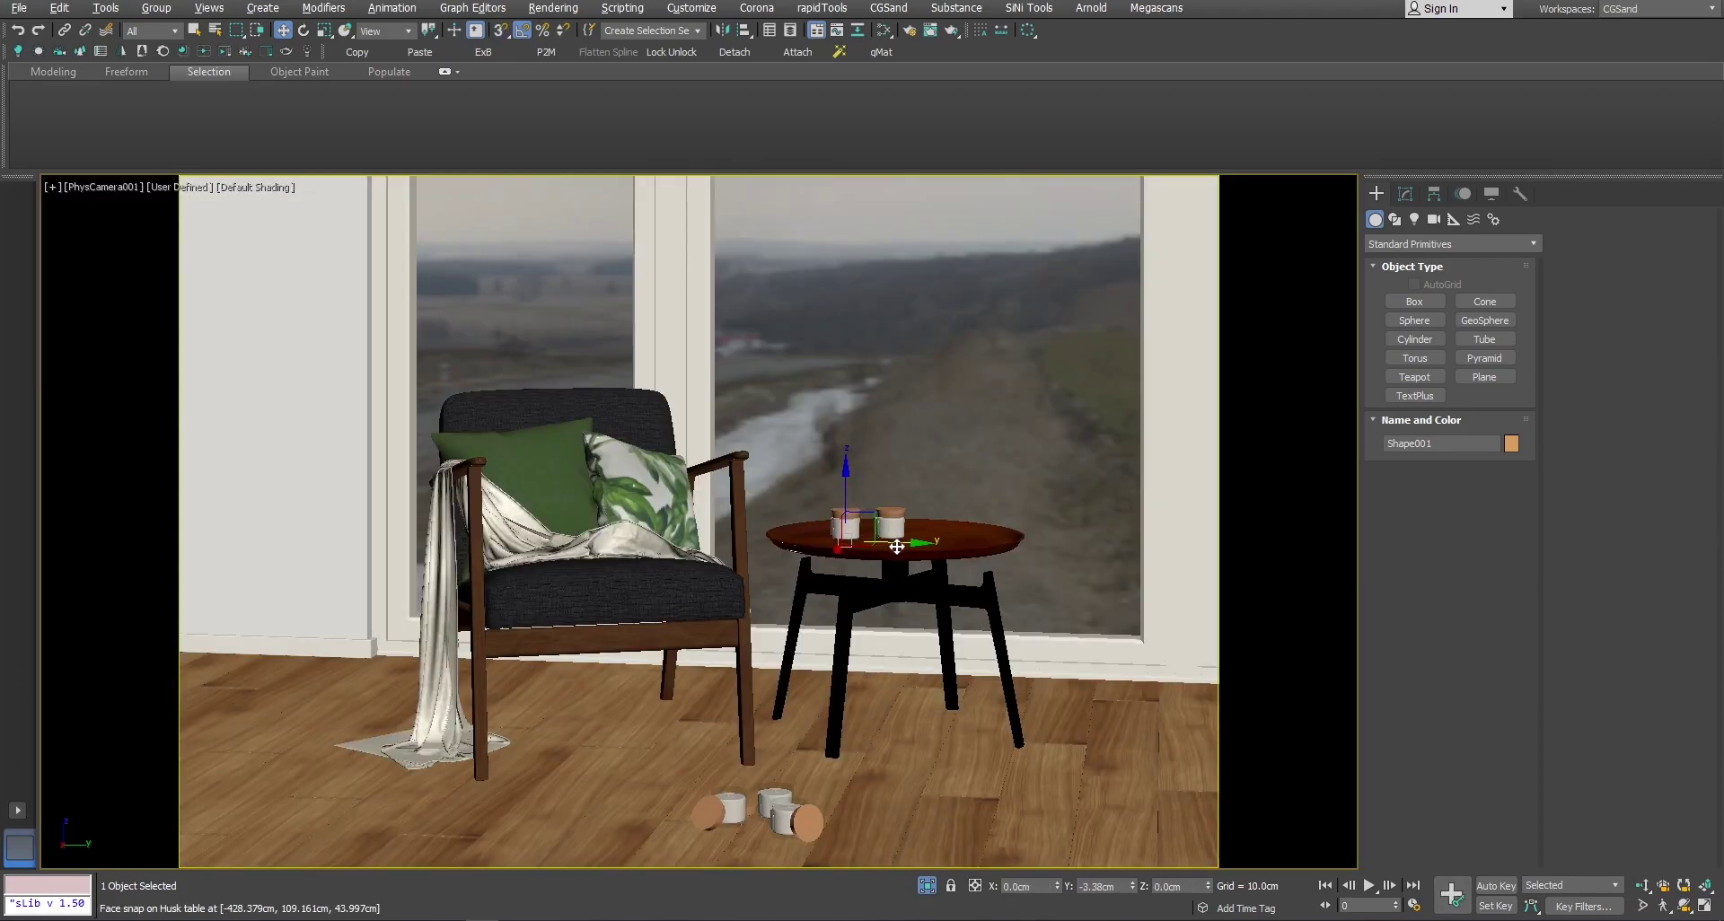
Step: Activate Select and Place and display its placement settings clear of the table
left_click(346, 30)
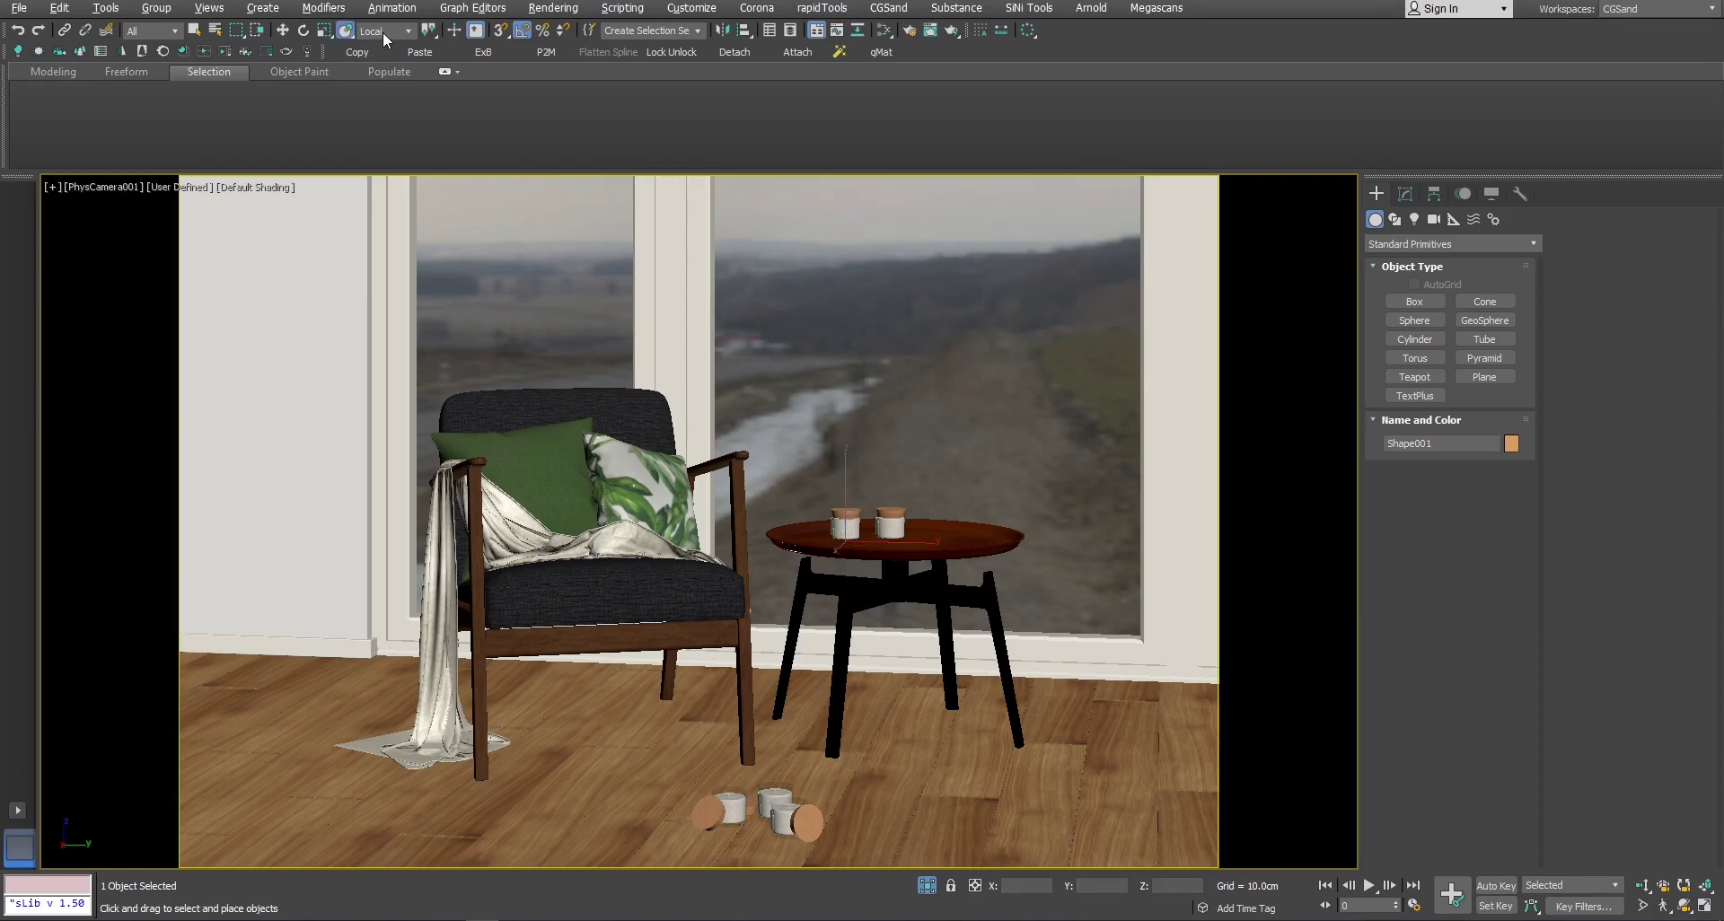
right_click(346, 30)
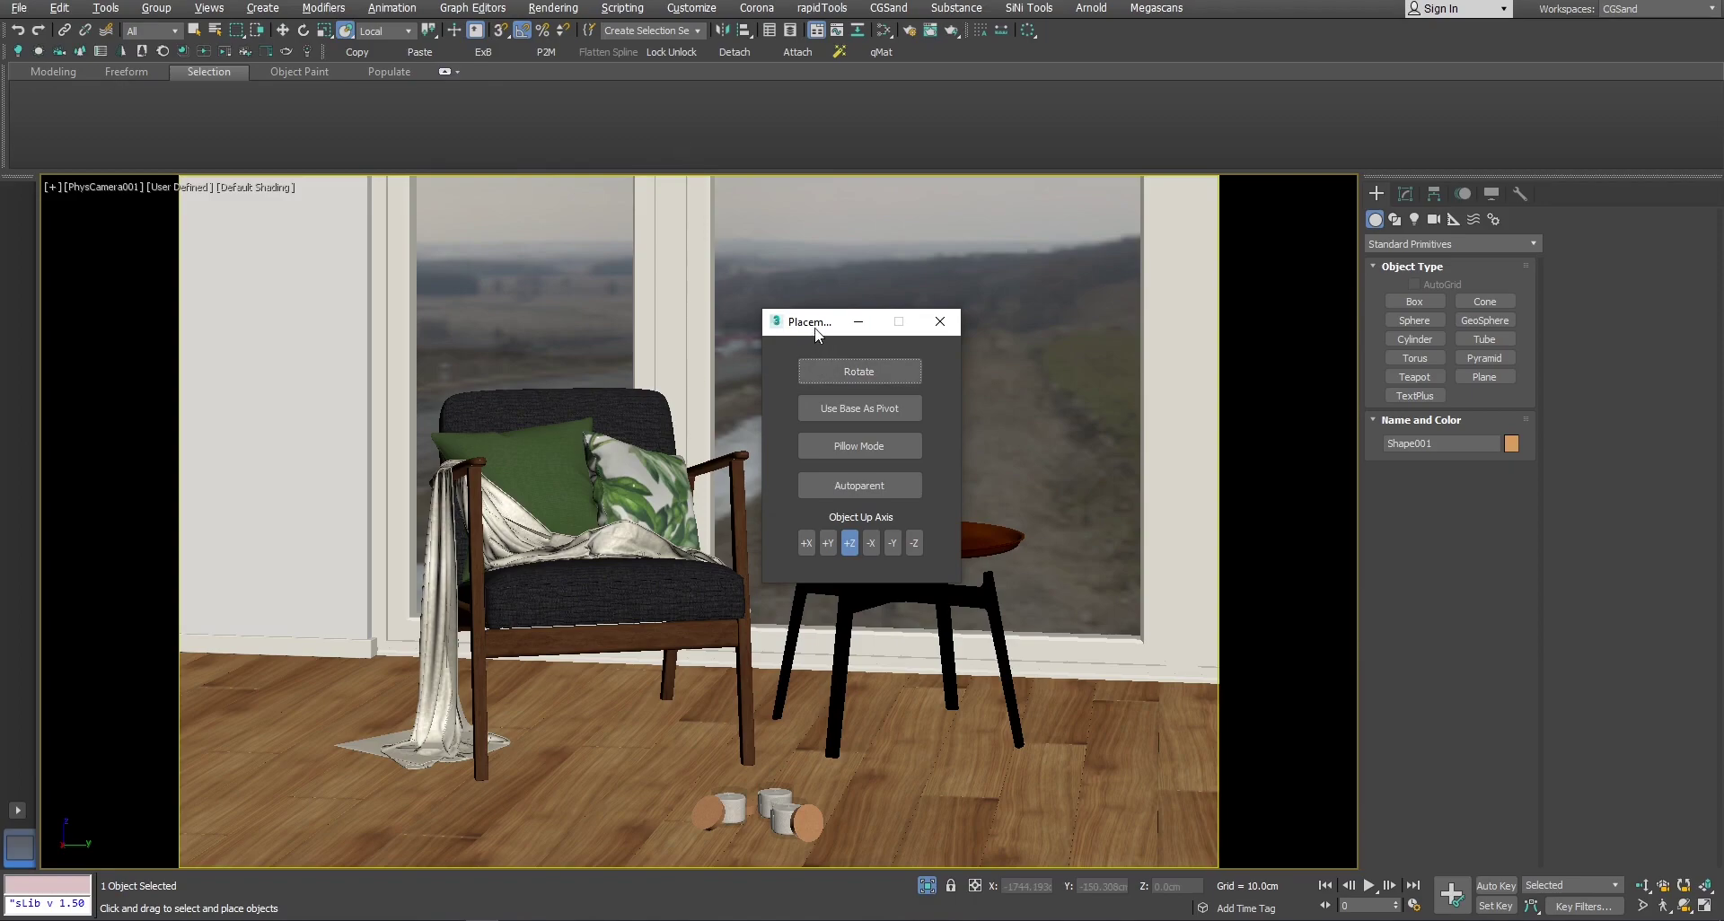
left_click_drag(835, 331, 1121, 378)
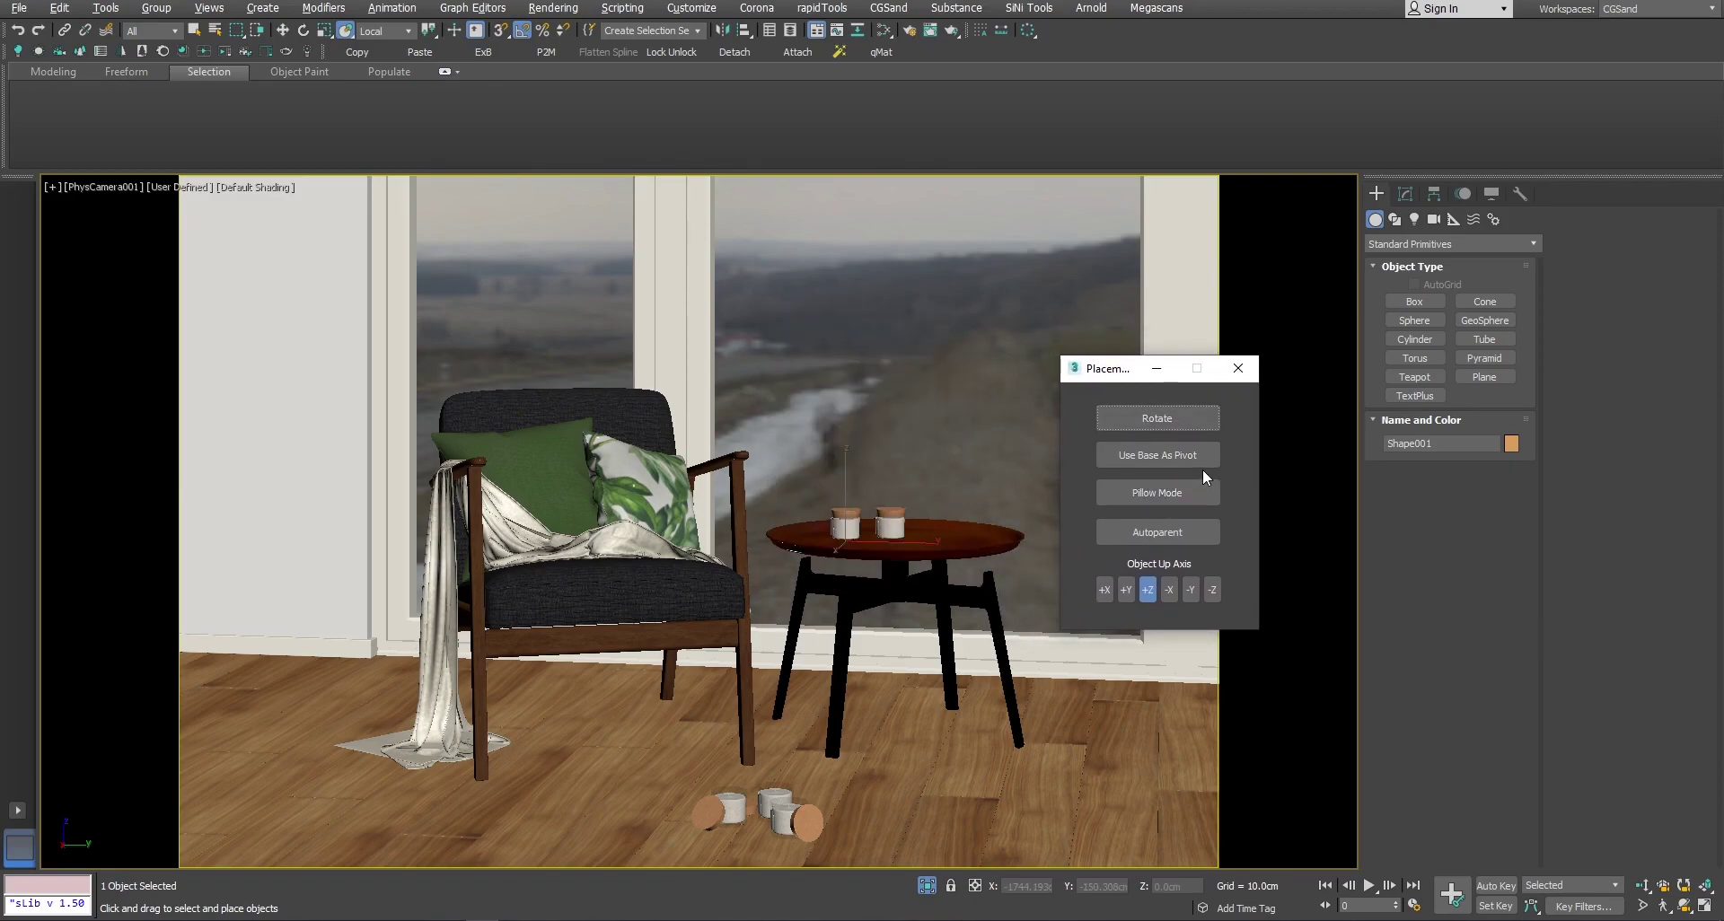
left_click_drag(1112, 377, 1167, 371)
Step: Try placing the tipped jar beside the chair leg on the tabletop with default placement settings, and return it to the floor
left_click(740, 813)
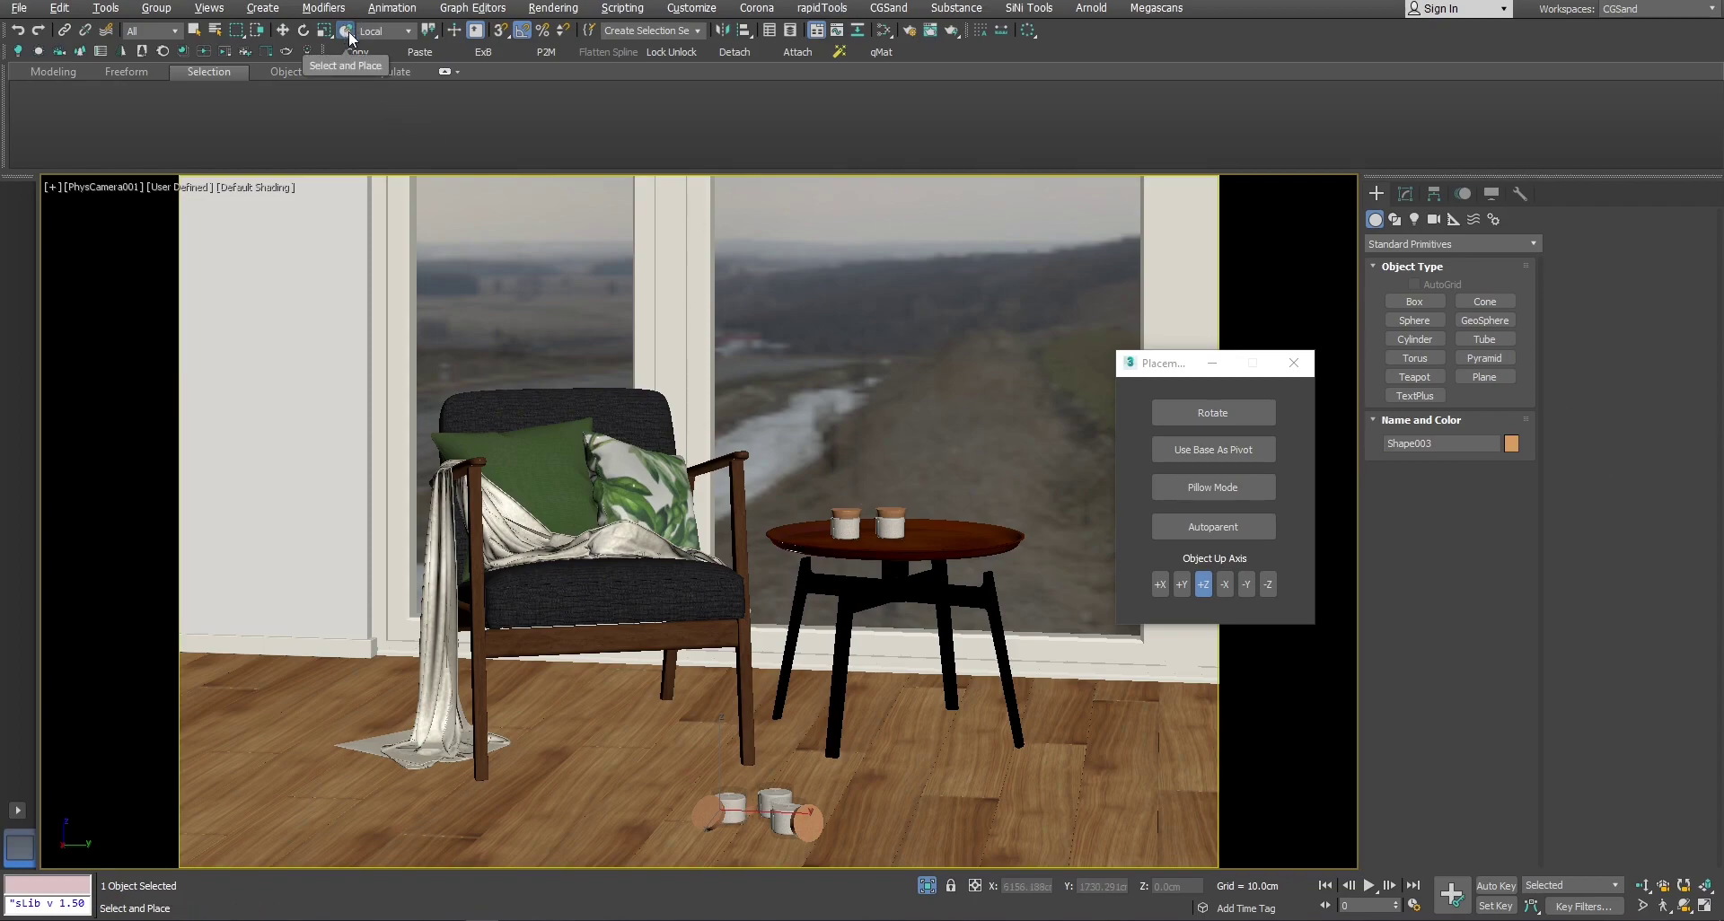
left_click_drag(732, 808, 923, 521)
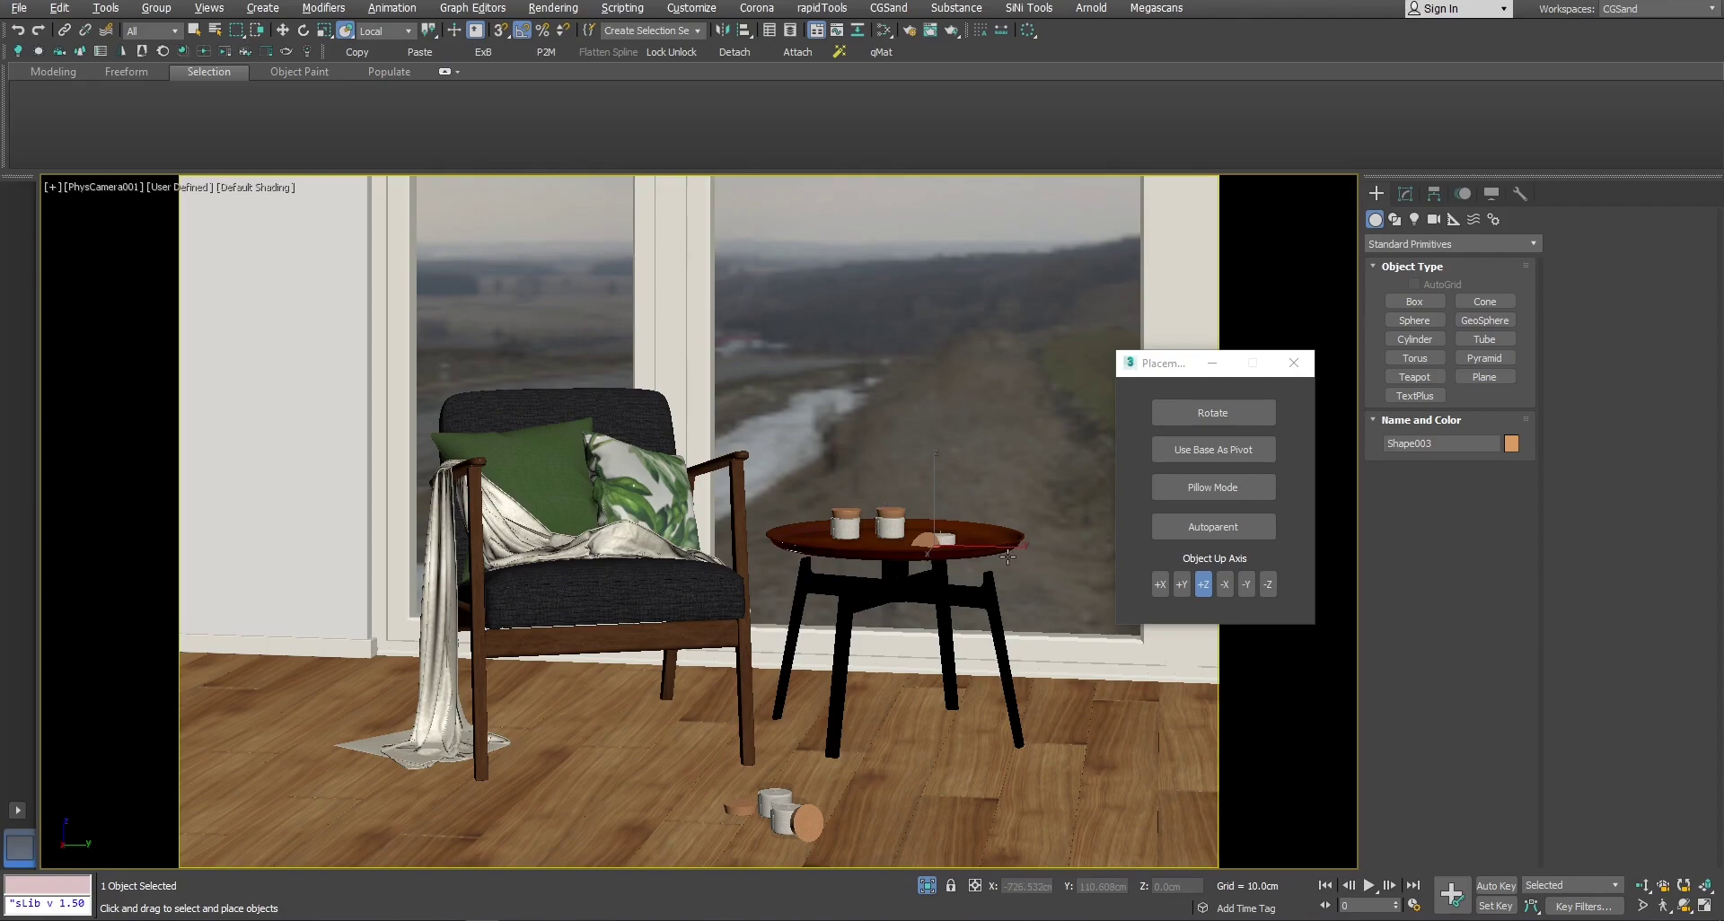
left_click_drag(1008, 558, 751, 817)
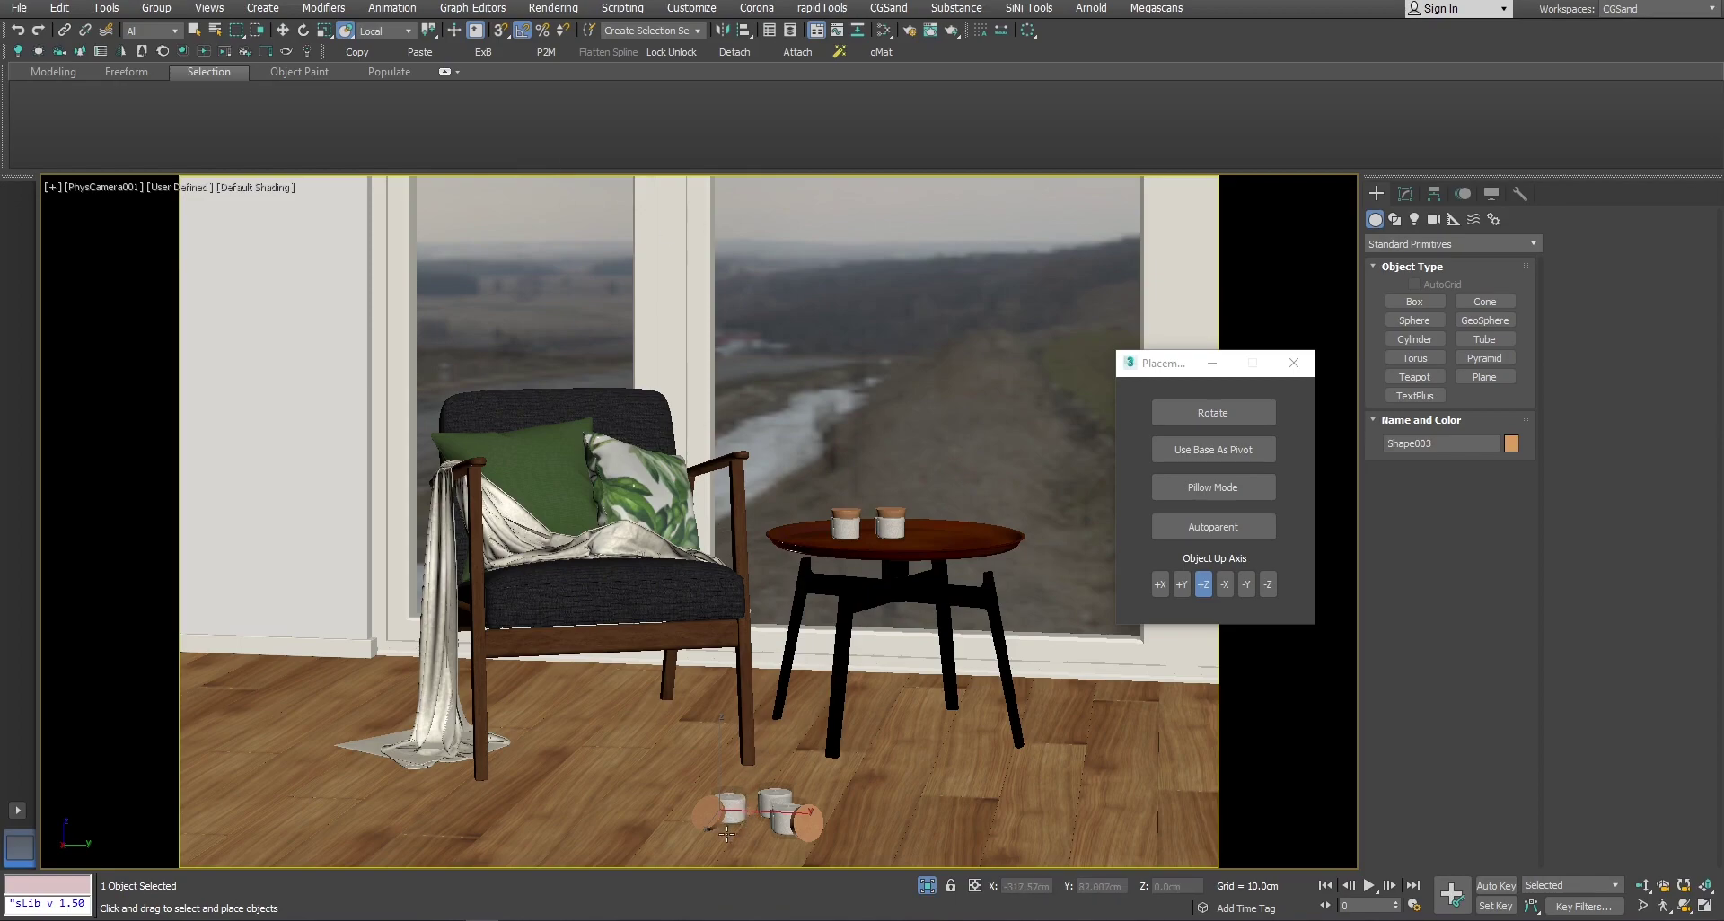
left_click_drag(728, 826, 731, 824)
Step: Using Use Base As Pivot, place one tipped jar on the tabletop and the other on the green pillow
left_click(1225, 451)
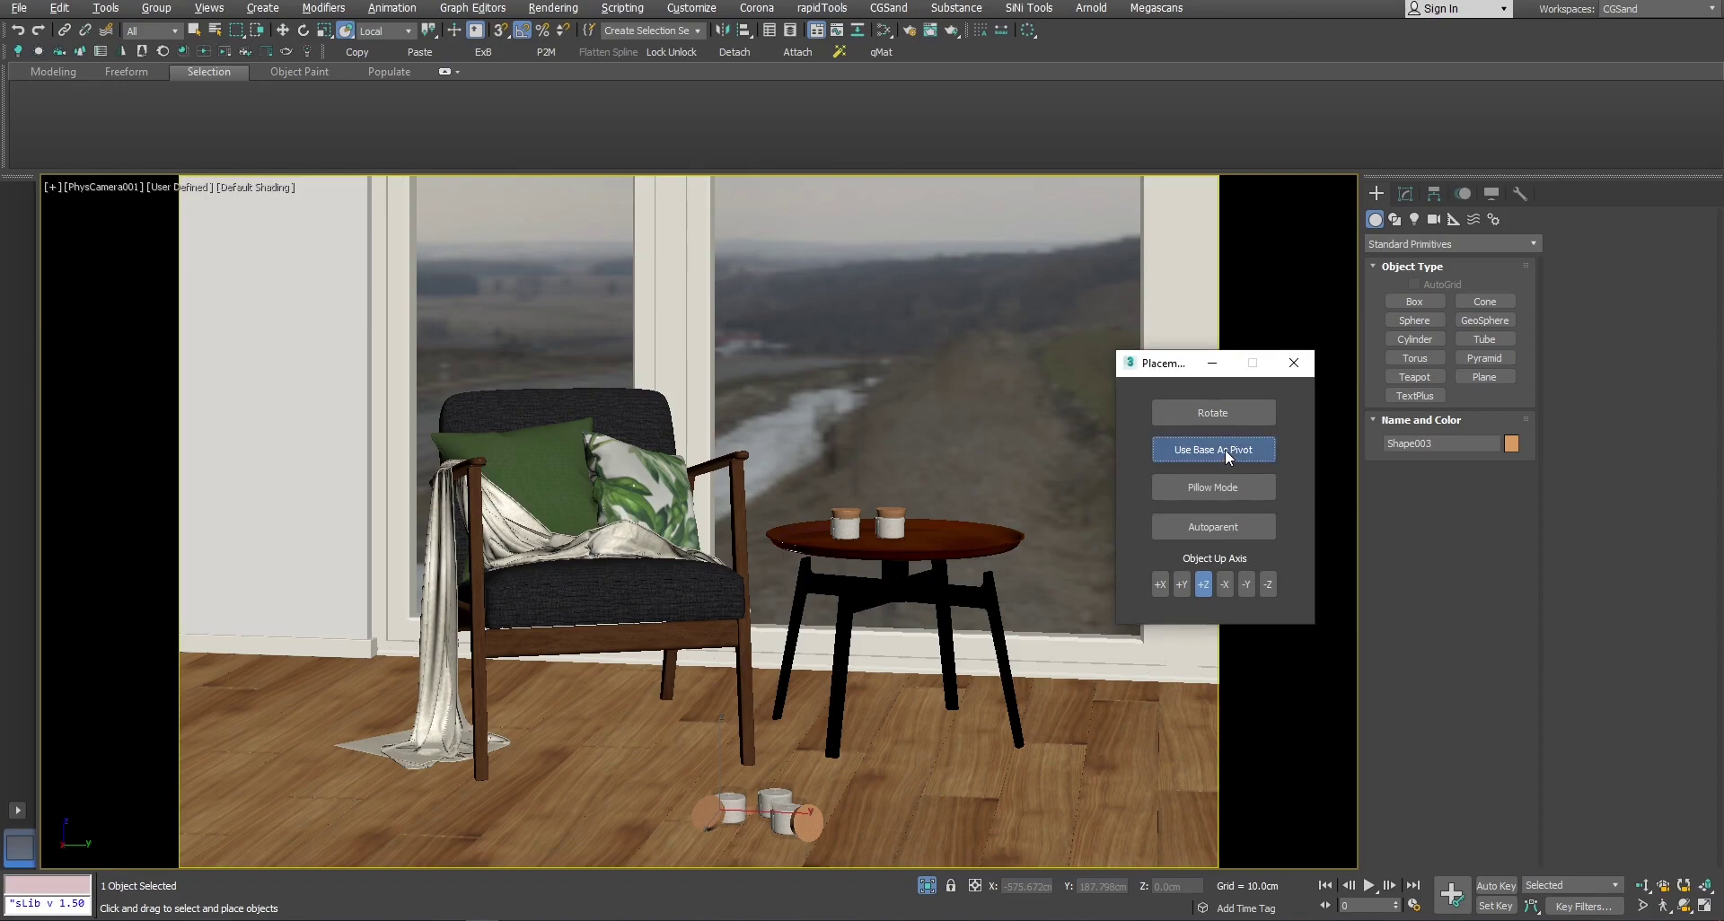
left_click_drag(729, 823, 950, 547)
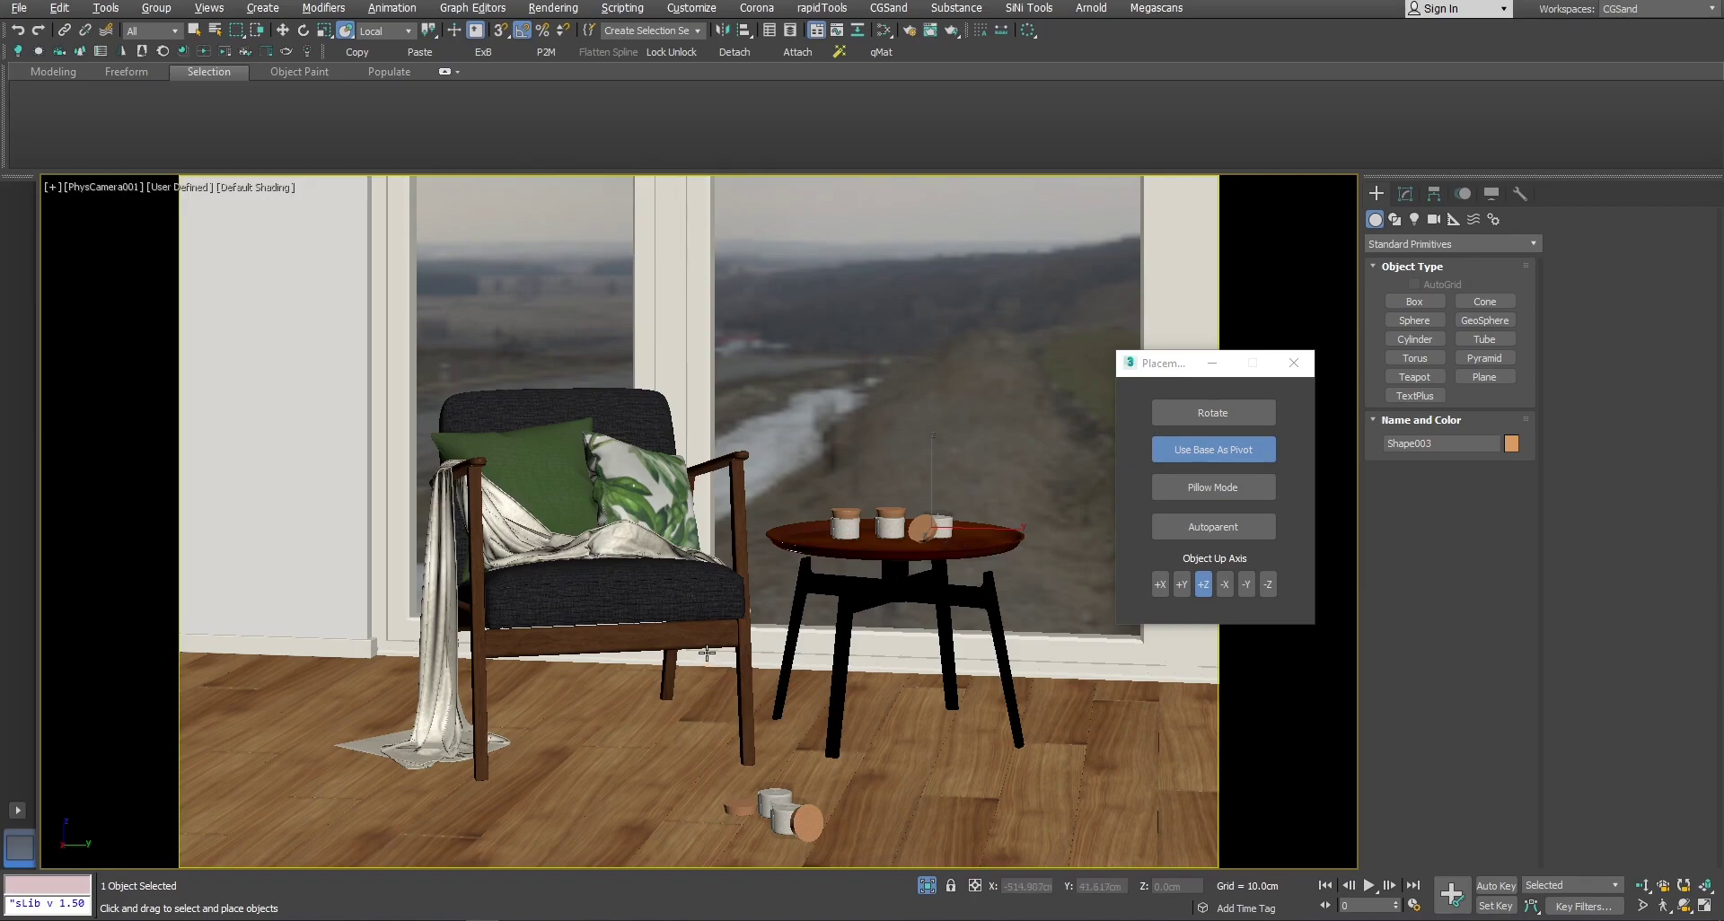
left_click_drag(802, 819, 547, 462)
left_click_drag(546, 463, 545, 453)
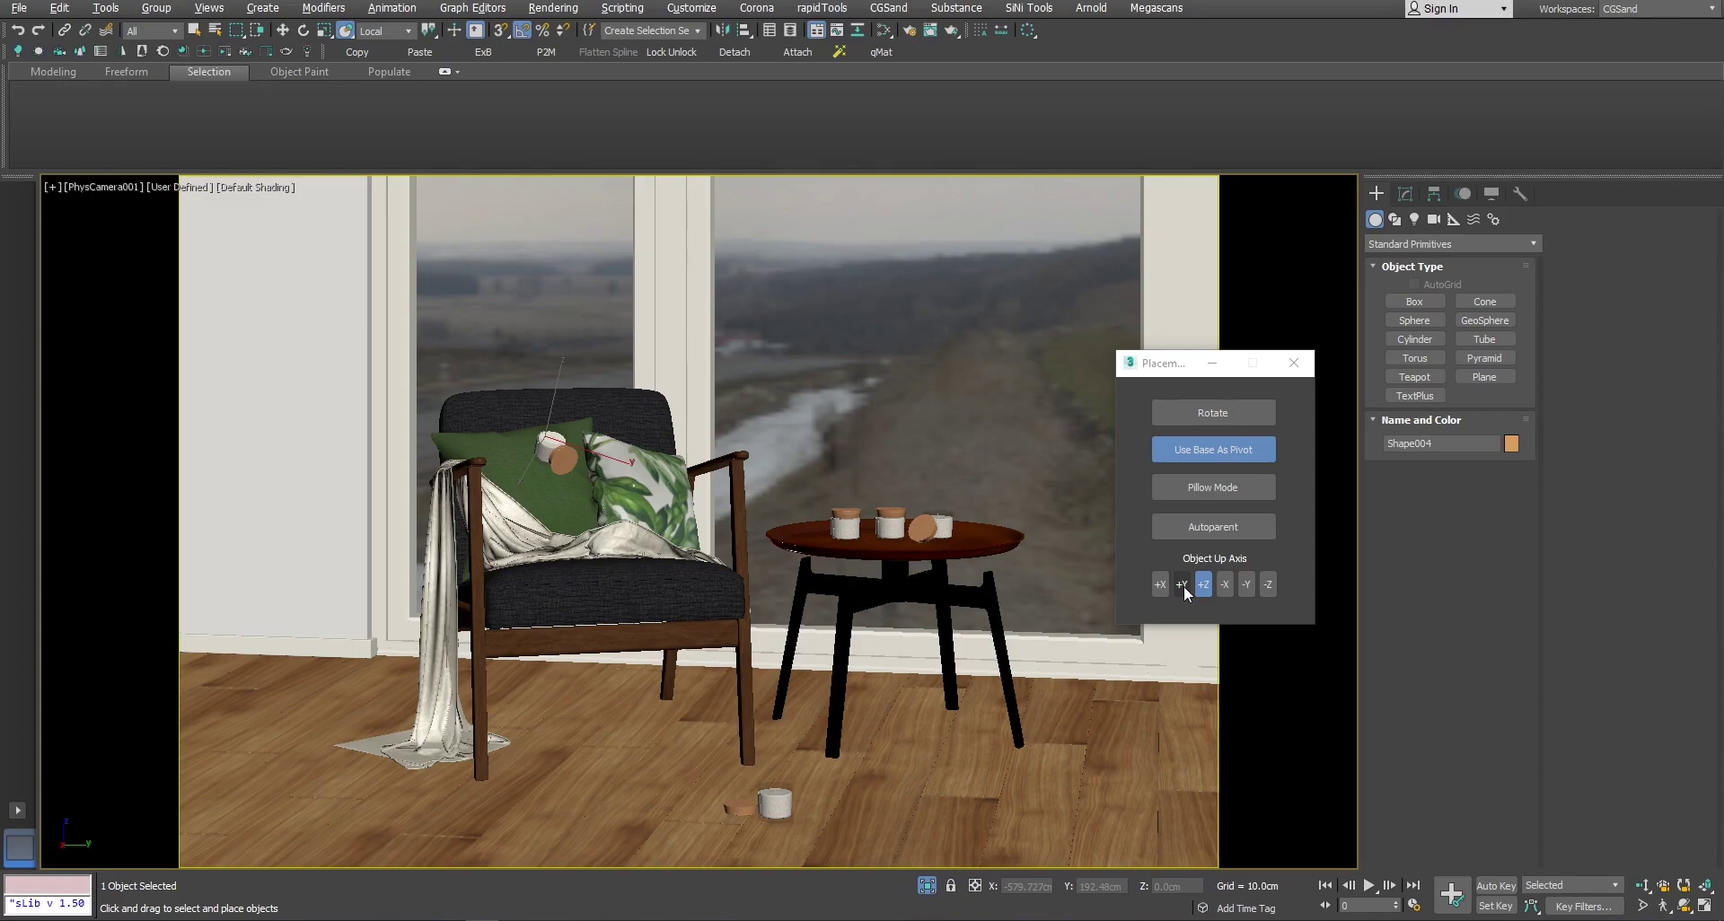
Step: Reposition the last floor jar, place a tabletop jar by the chair, and place a lying jar on the tabletop
left_click_drag(774, 803, 794, 848)
left_click_drag(845, 524, 619, 643)
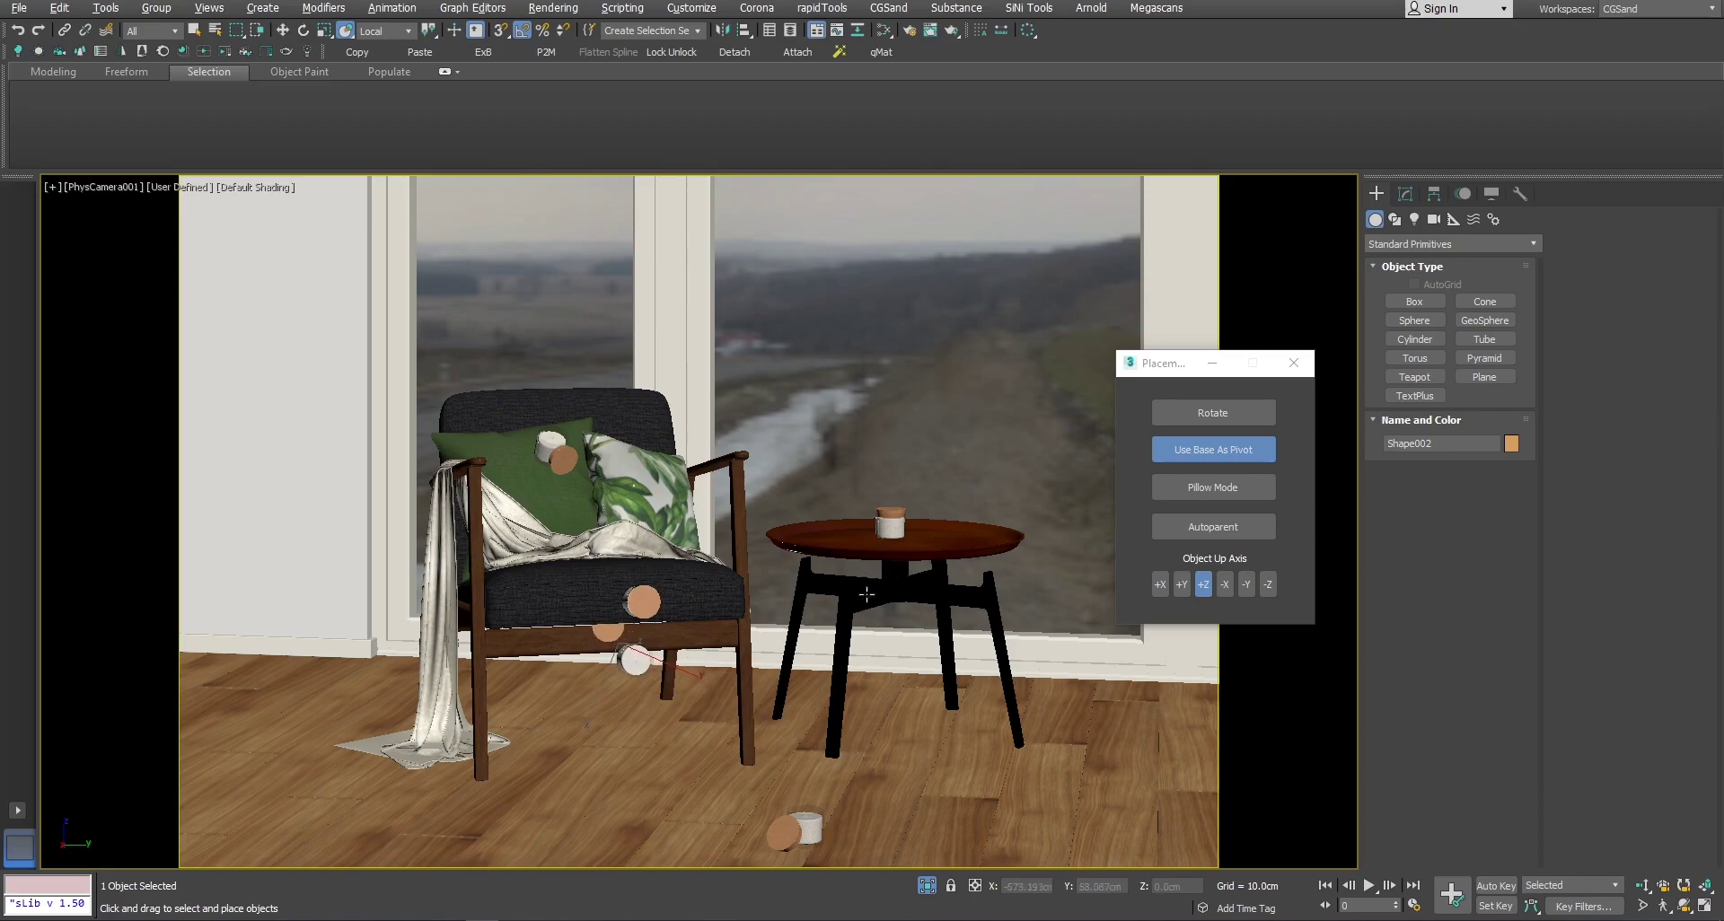
left_click_drag(801, 821, 935, 544)
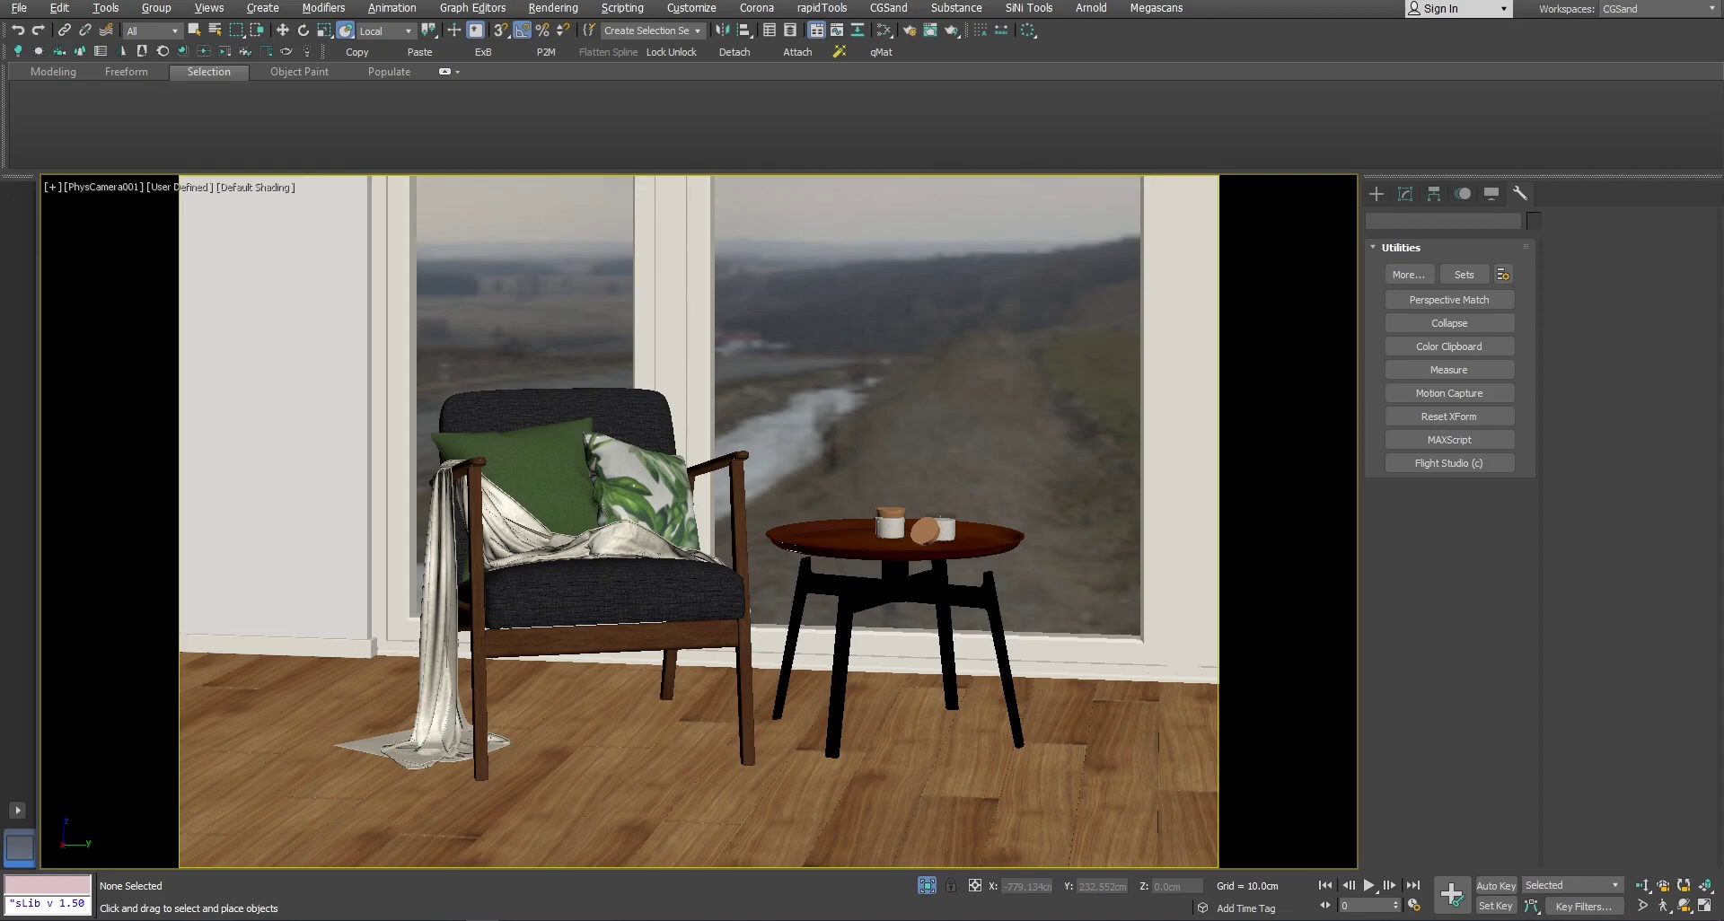
Step: Move the narrow window behind the chair out of its wall opening in the top view and rotate it to an angle
left_click(661, 298)
key("alt+w")
right_click(288, 309)
key("z")
key("alt+w")
scroll(481, 326, "down", 4)
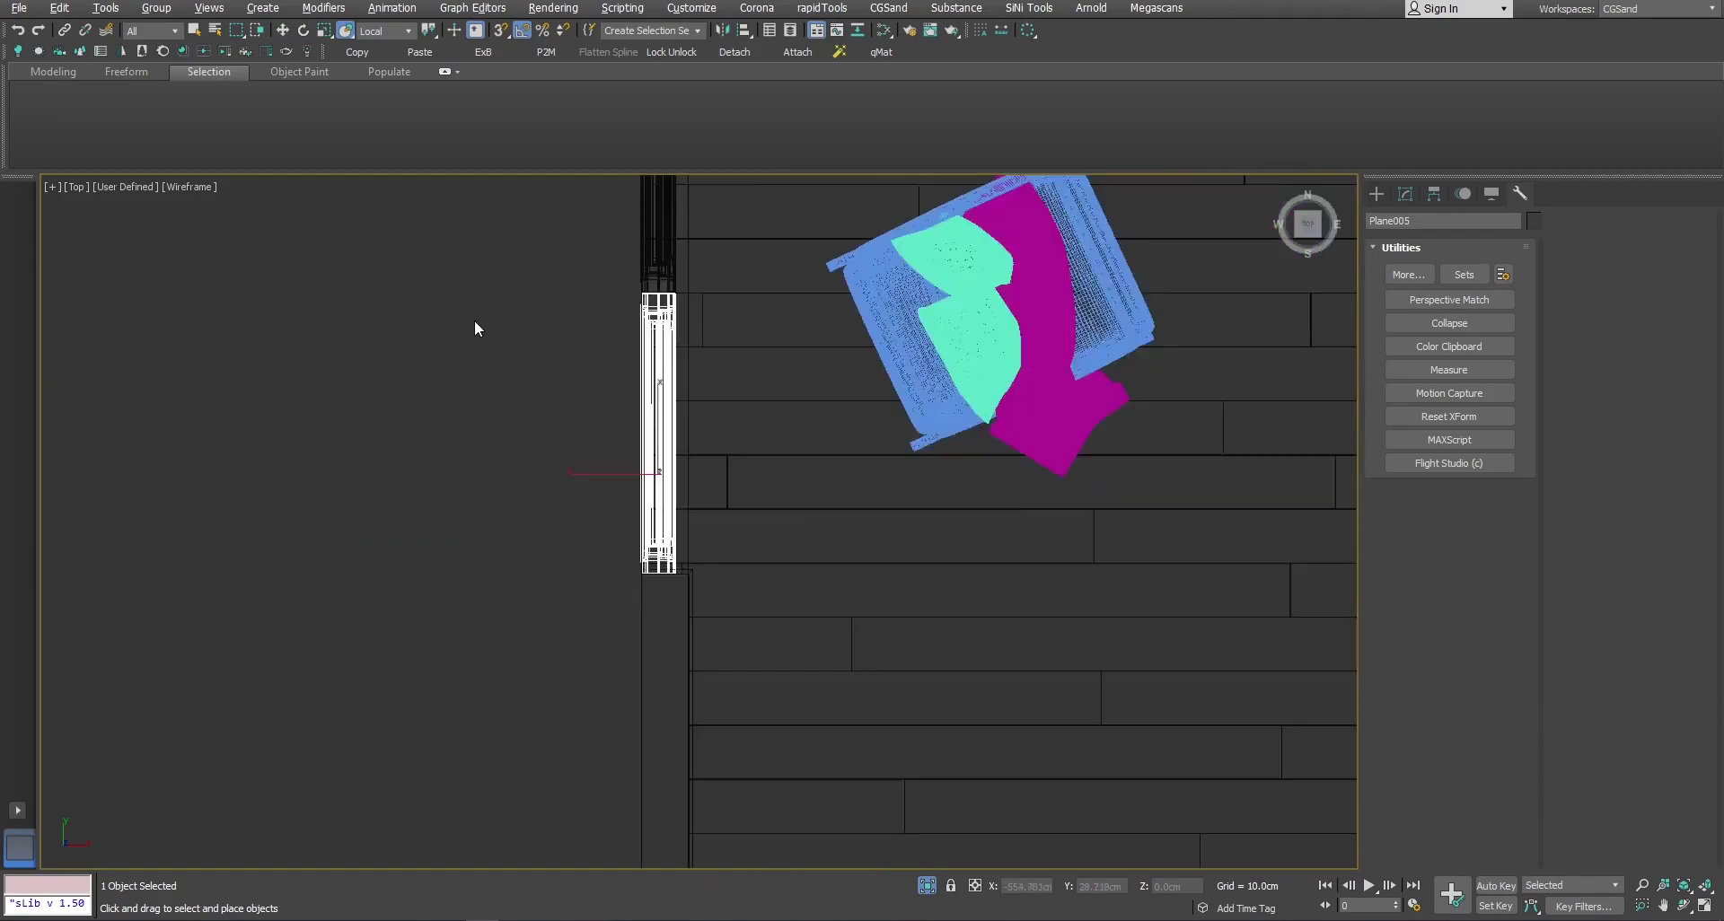
middle_click_drag(498, 347, 796, 380)
key("w")
left_click_drag(947, 442, 431, 433)
key("e")
left_click_drag(446, 377, 438, 324)
Step: Align the window's side face to the side of its wall opening with Normal Align, using zero position and rotation offsets
scroll(440, 534, "up", 3)
scroll(470, 412, "down", 1)
key("alt+w")
key("alt+w")
middle_click_drag(821, 579, 908, 597, "alt")
left_click(911, 593)
left_click(754, 466)
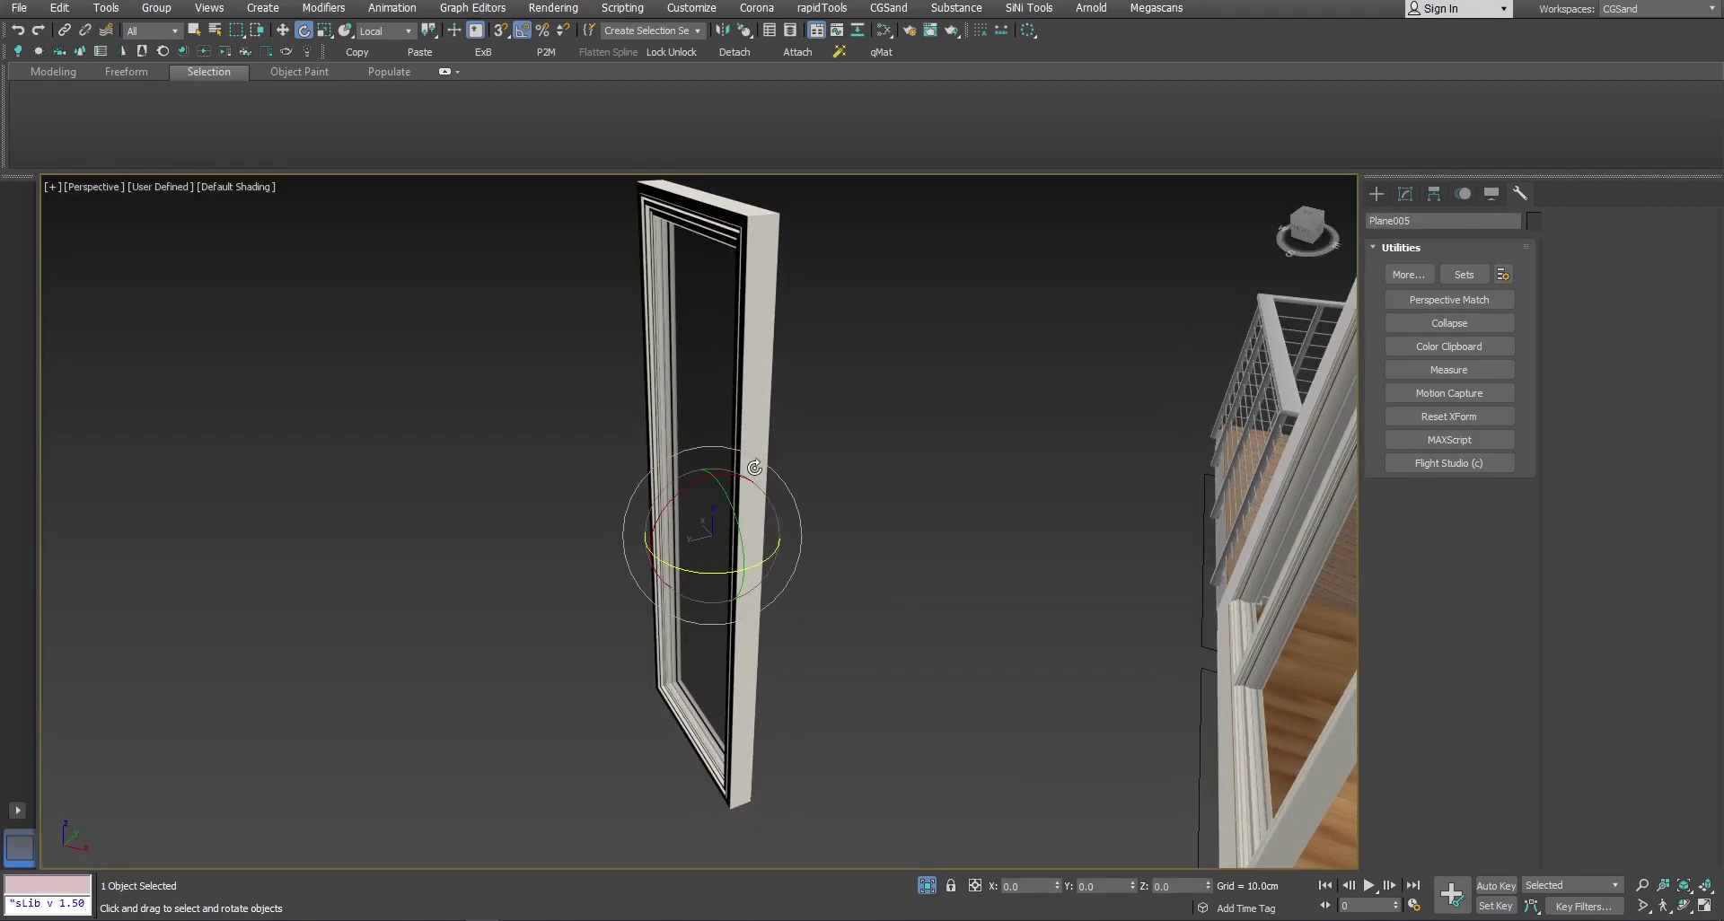
key("q")
key("alt+n")
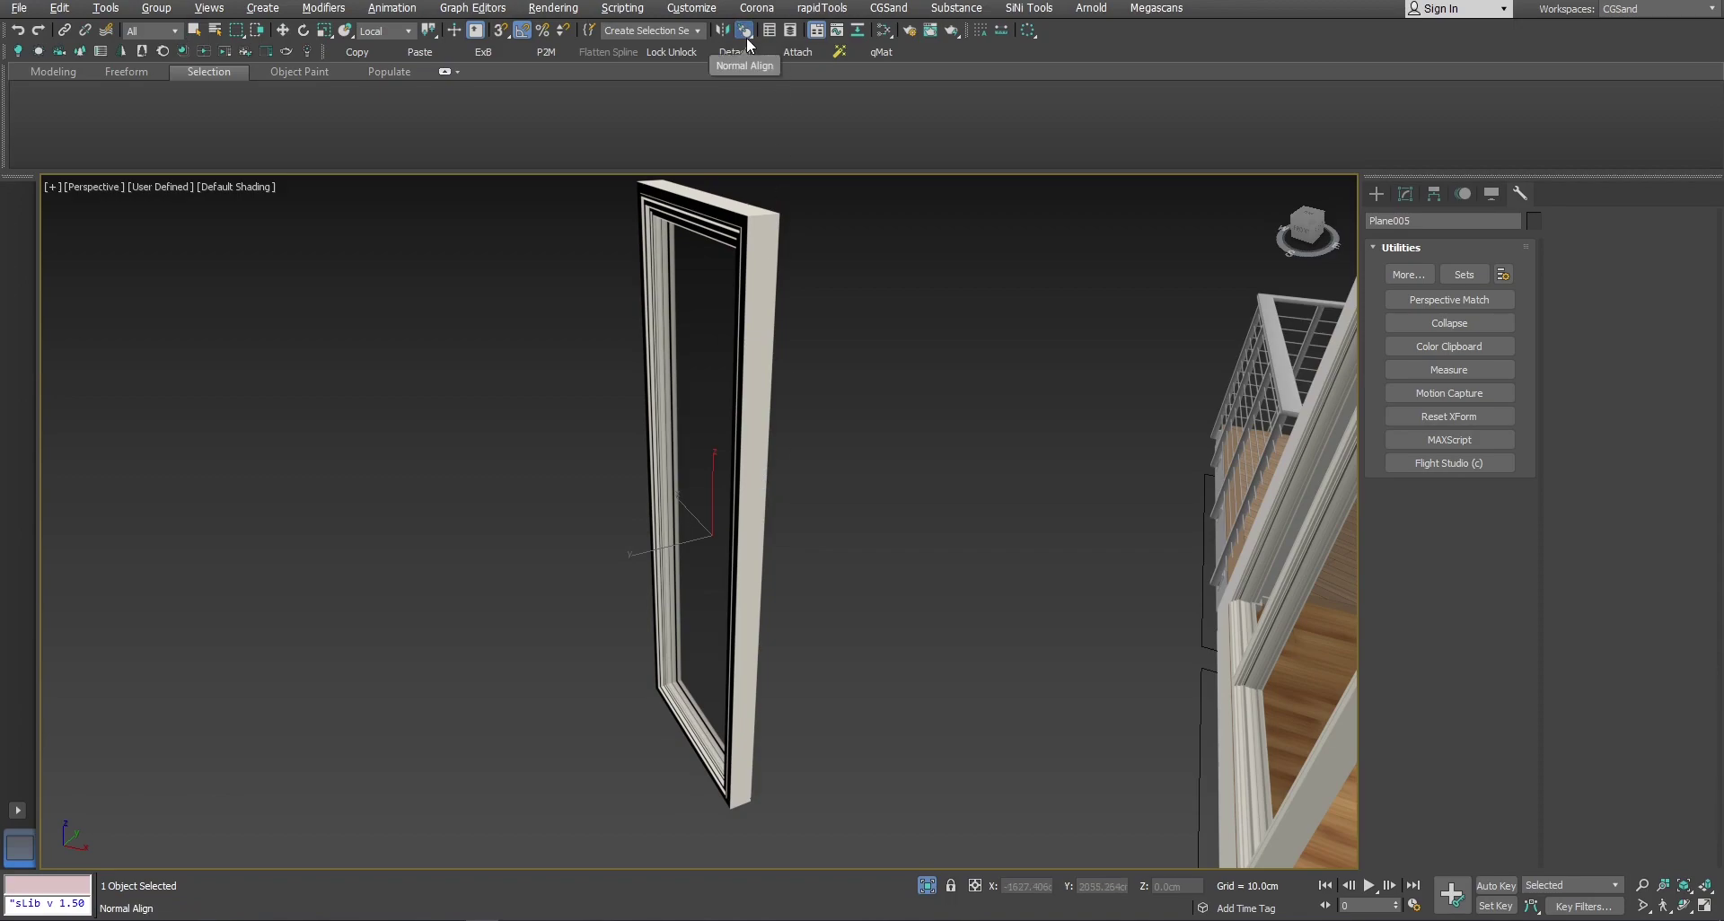
left_click(747, 652)
middle_click_drag(811, 666, 1167, 633, "alt")
middle_click_drag(636, 574, 431, 496, "alt")
left_click(427, 493)
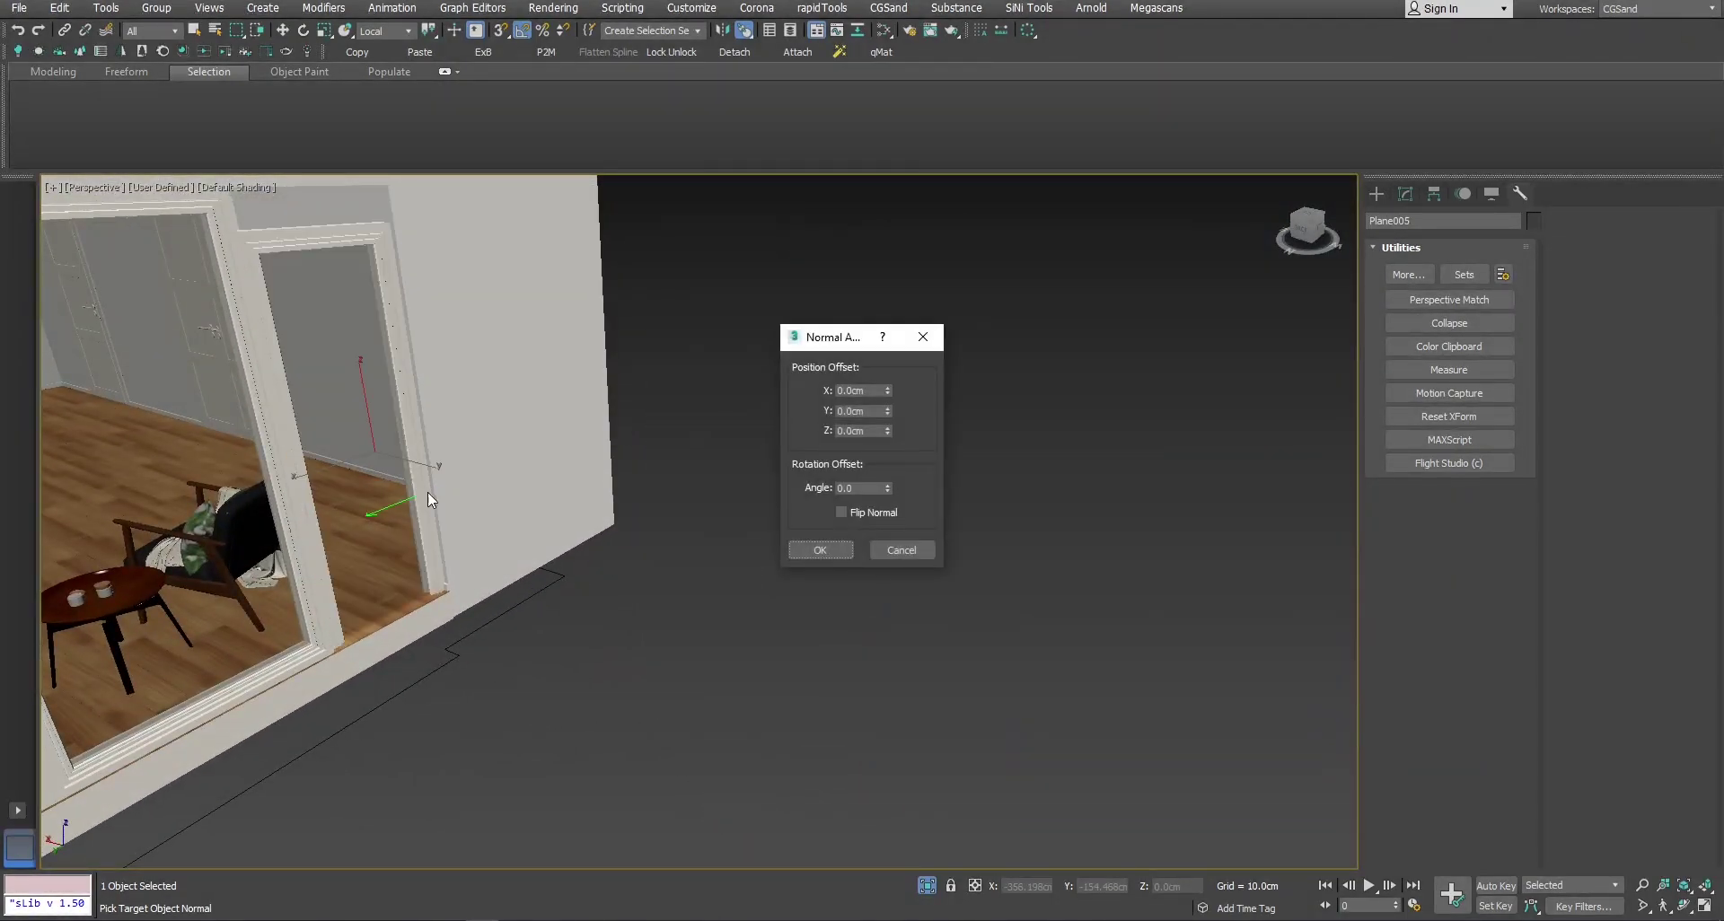
left_click(819, 549)
Step: Move the aligned window back into its wall opening
scroll(509, 435, "up", 6)
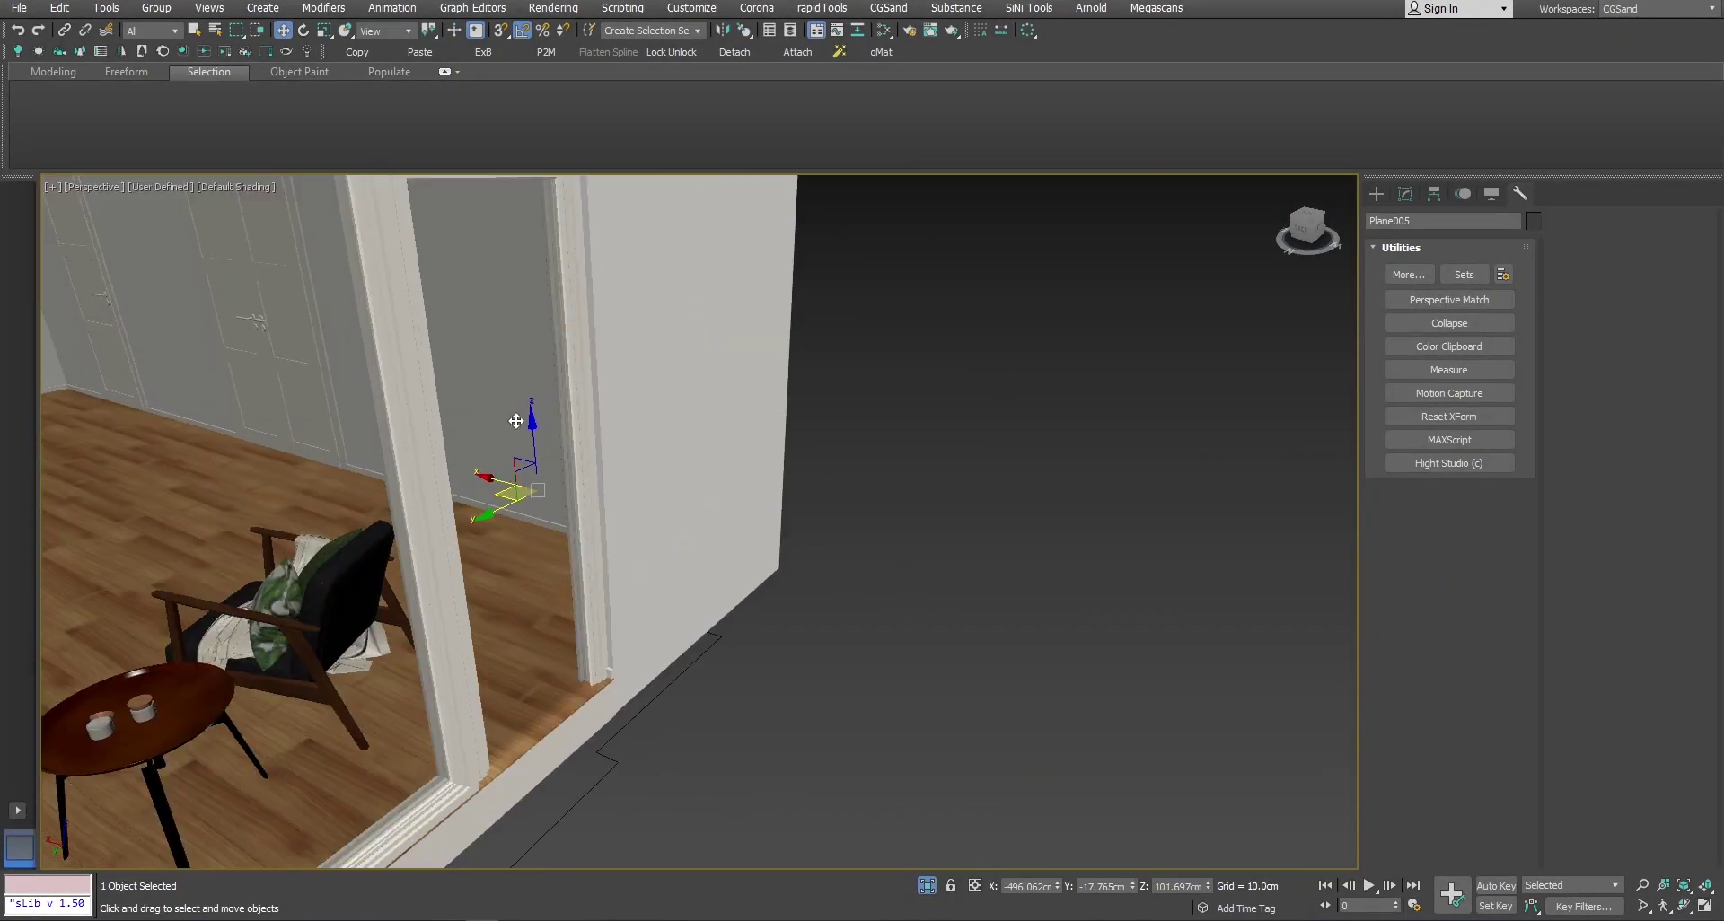
middle_click_drag(509, 435, 614, 408)
left_click_drag(647, 413, 620, 376)
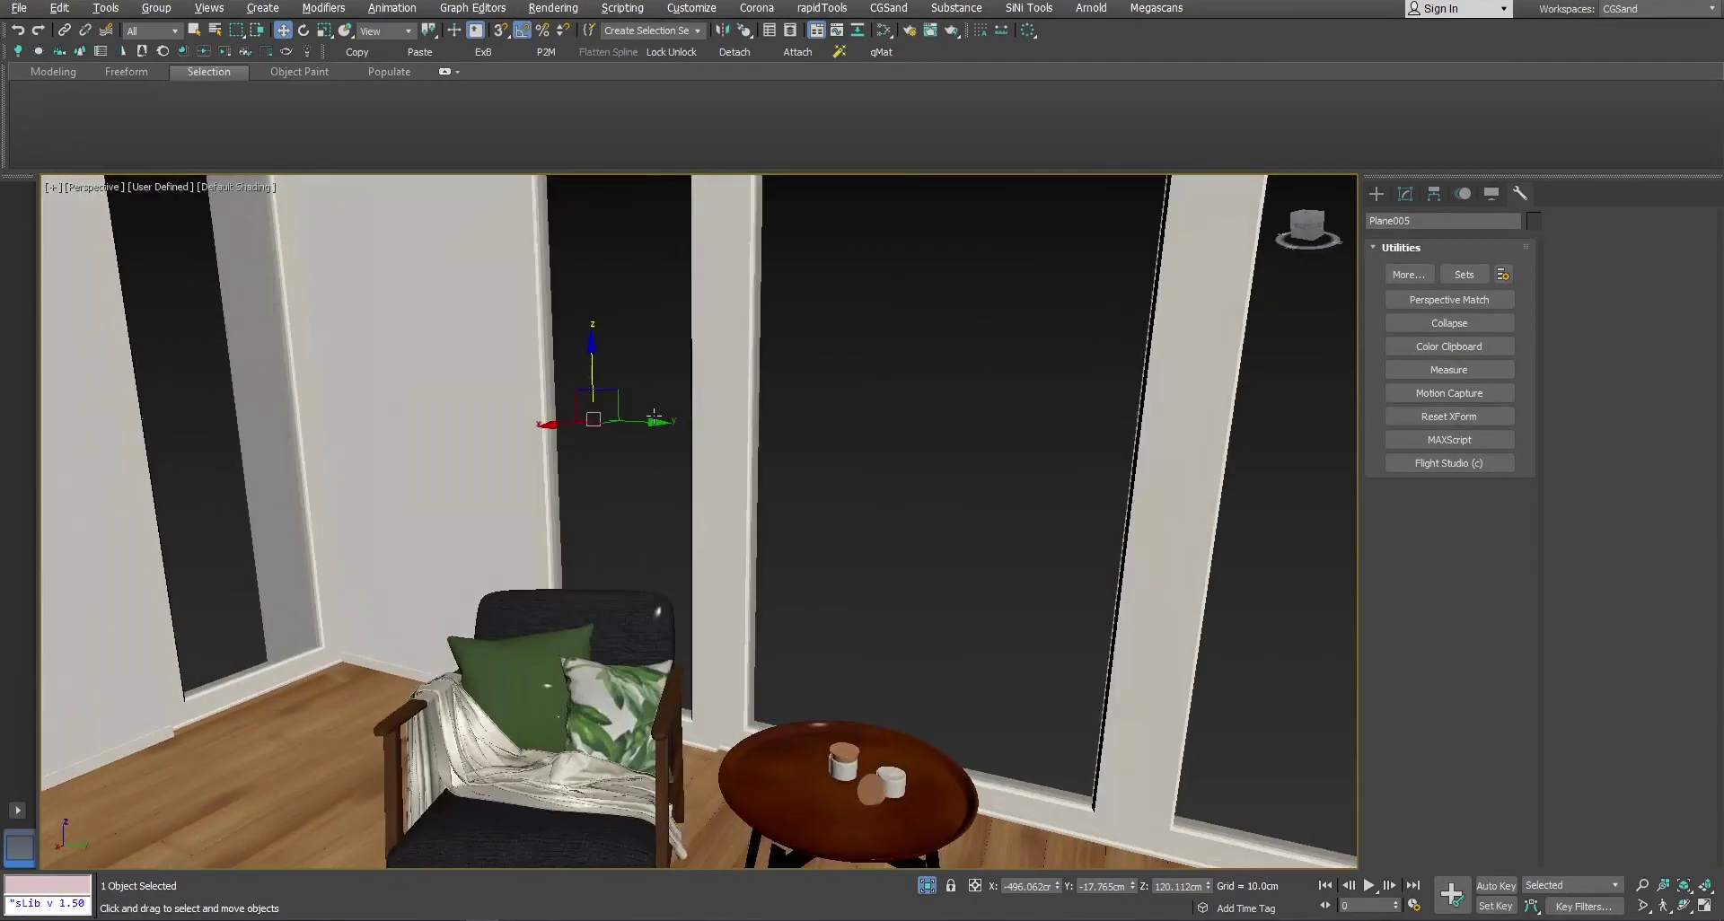
mouse_move(654, 417)
middle_mouse_down("alt")
mouse_move(716, 398)
mouse_move(685, 406)
middle_mouse_up("alt")
scroll(685, 406, "down", 3)
scroll(658, 474, "down", 2)
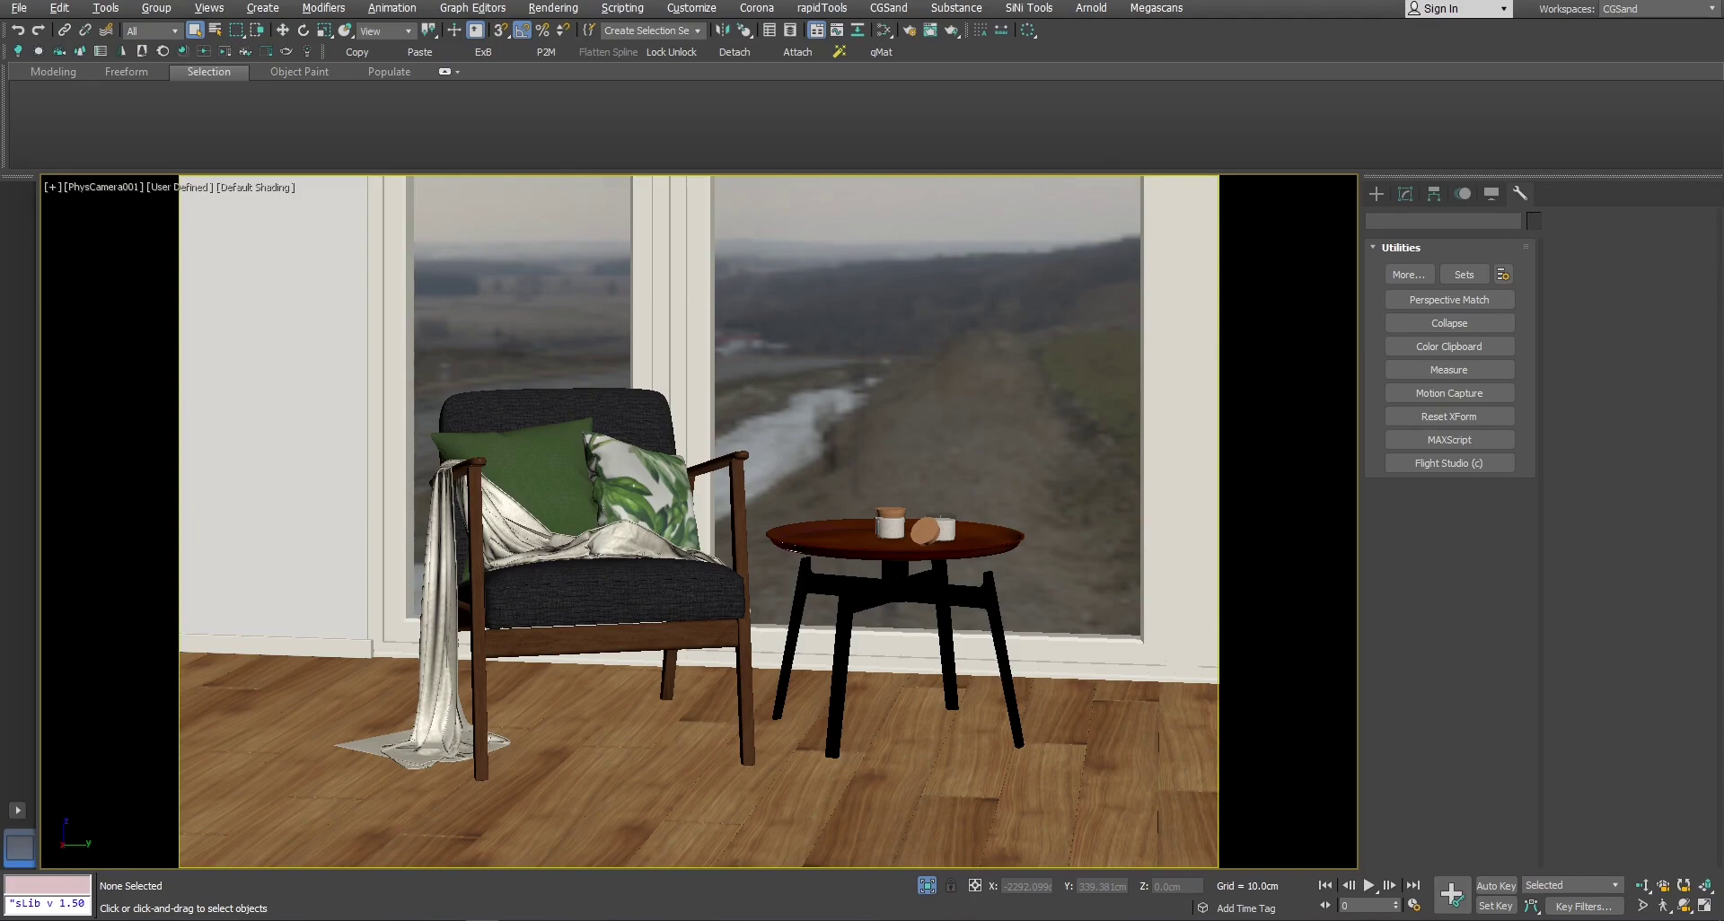
Step: Show the standard helper object types and examine the angled walls of the second floor plan in the top view
left_click(1376, 193)
left_click(1454, 219)
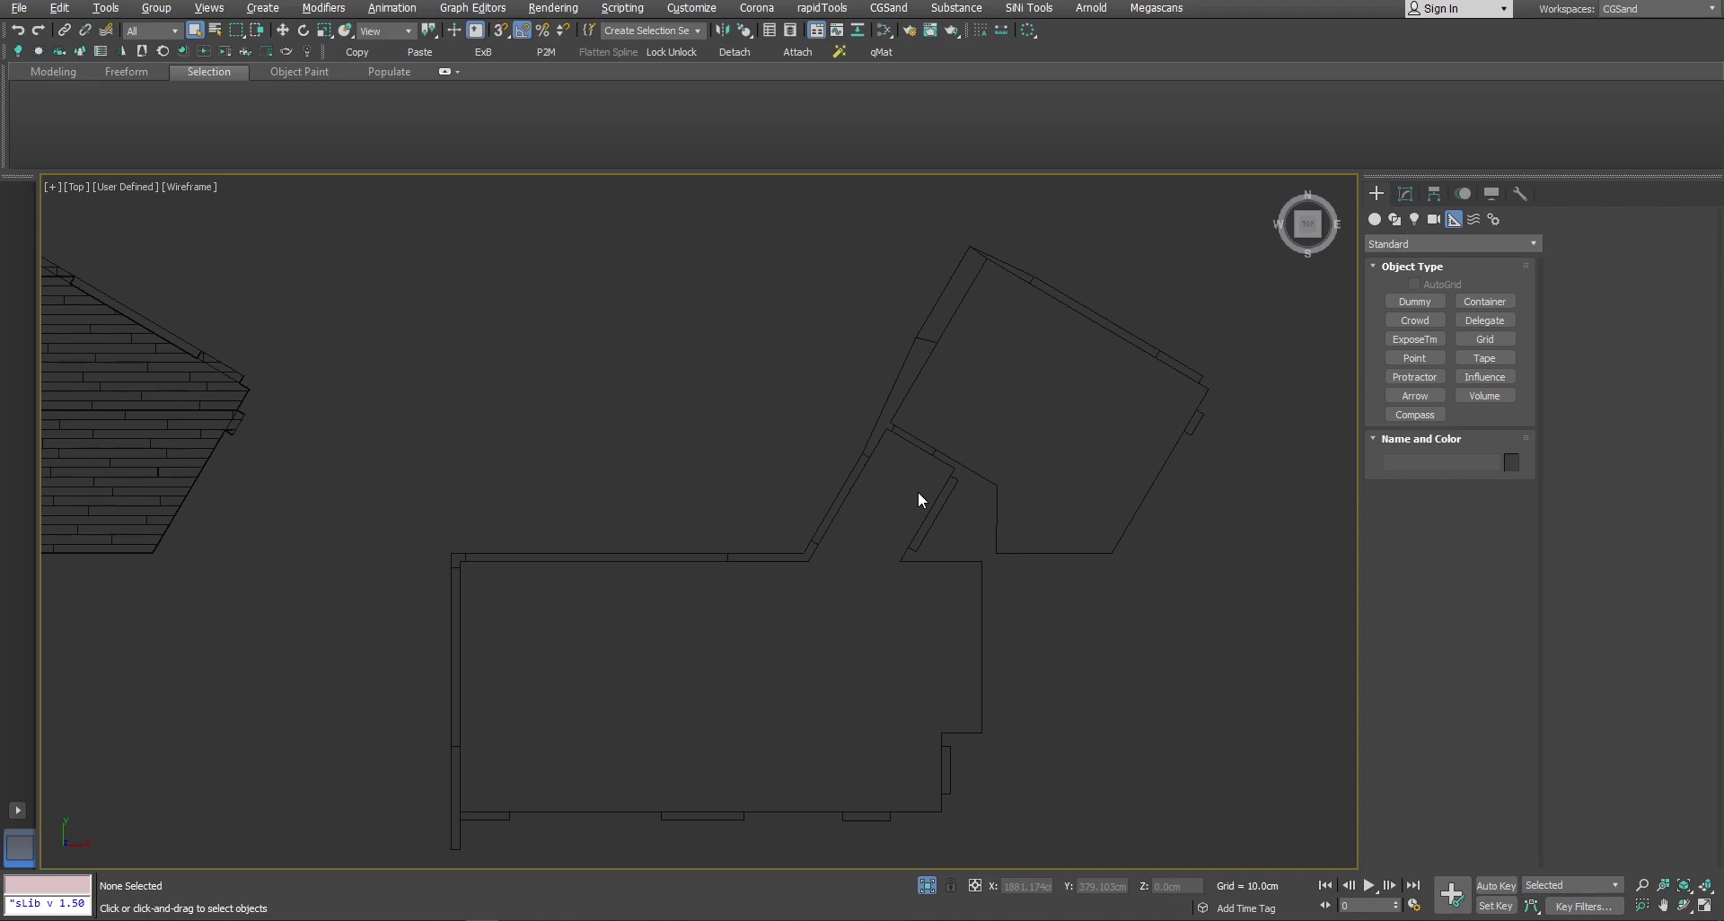
middle_click_drag(918, 492, 897, 510)
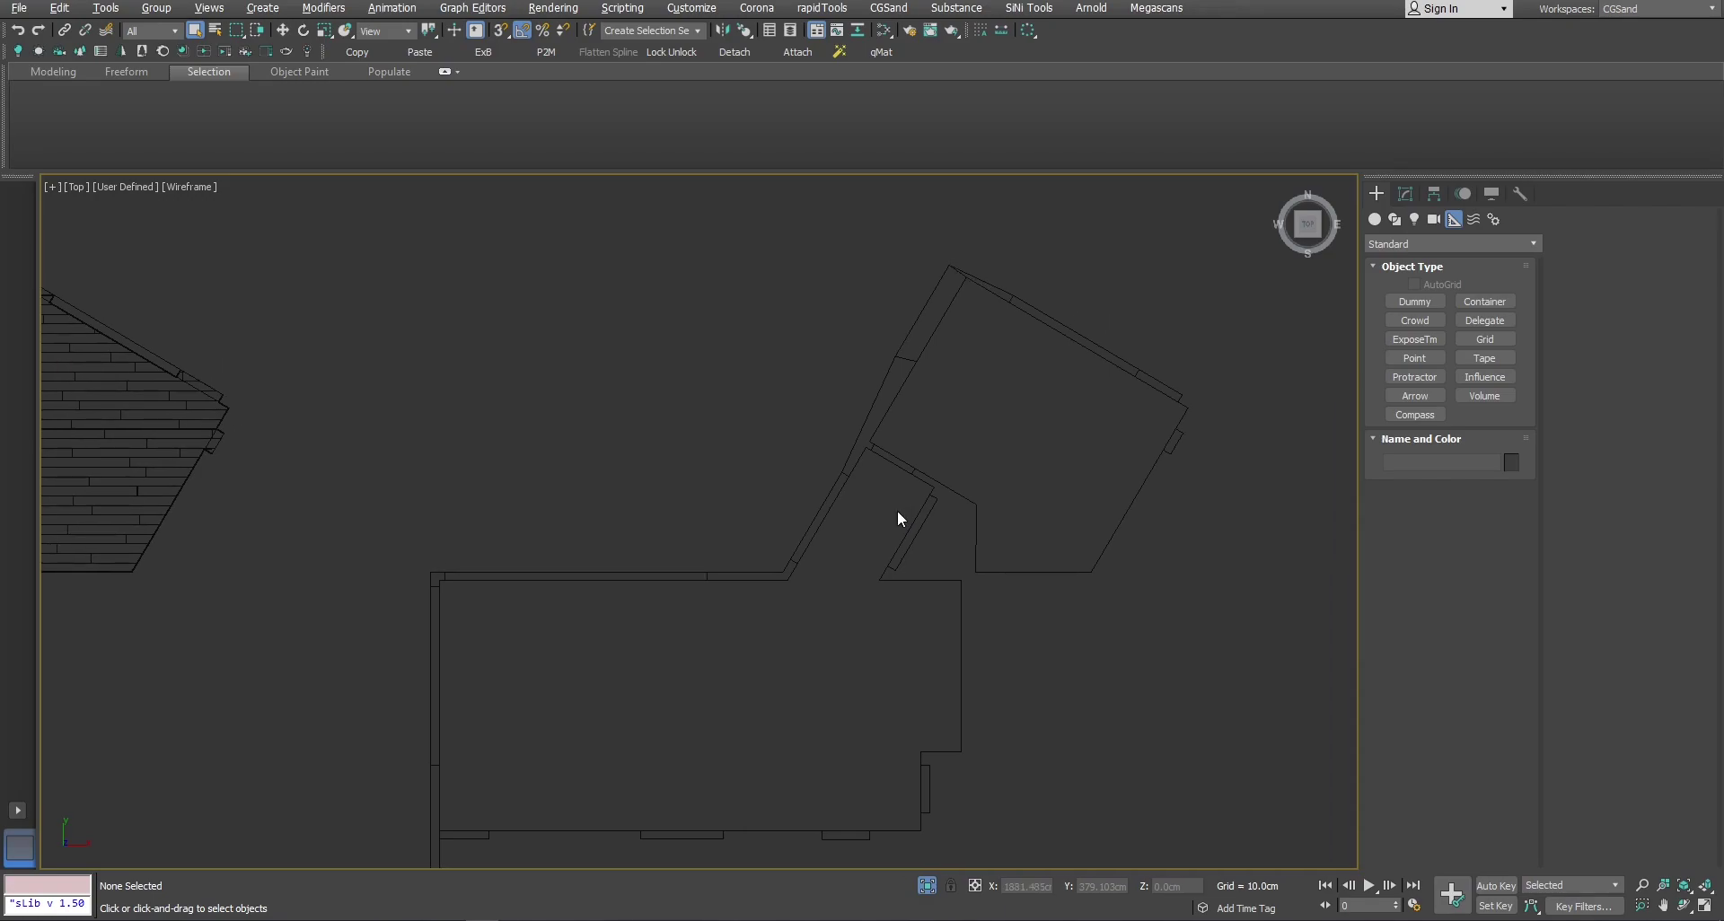
scroll(966, 384, "up", 2)
middle_click_drag(966, 384, 955, 435)
scroll(777, 572, "up", 2)
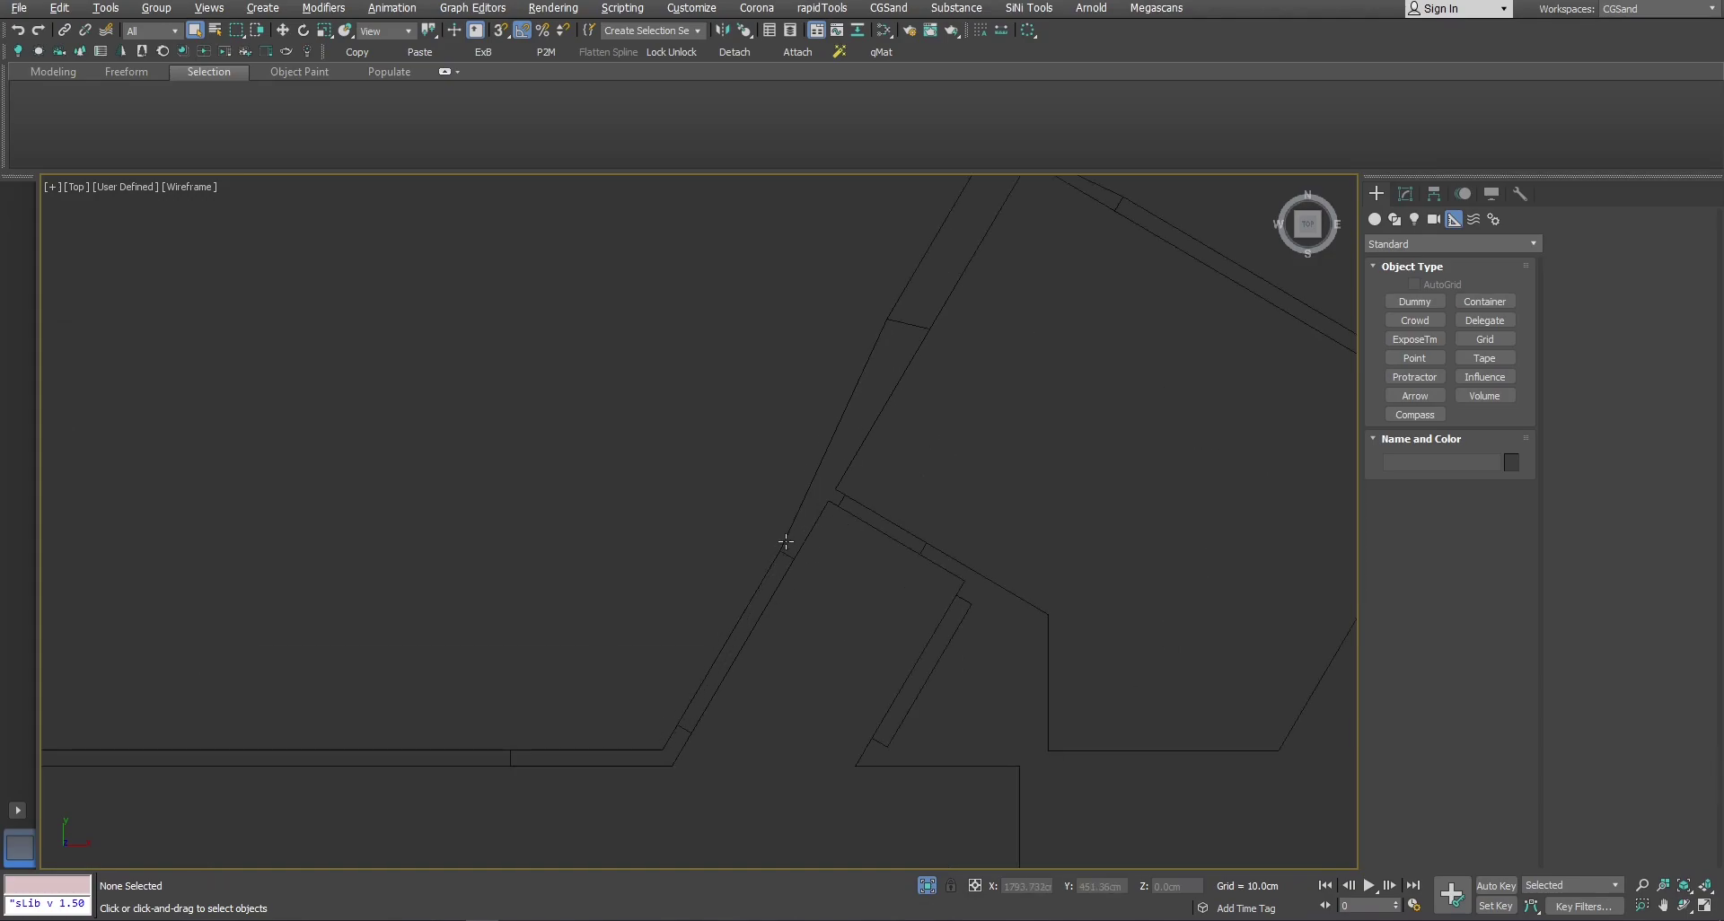
middle_click_drag(787, 554, 705, 714)
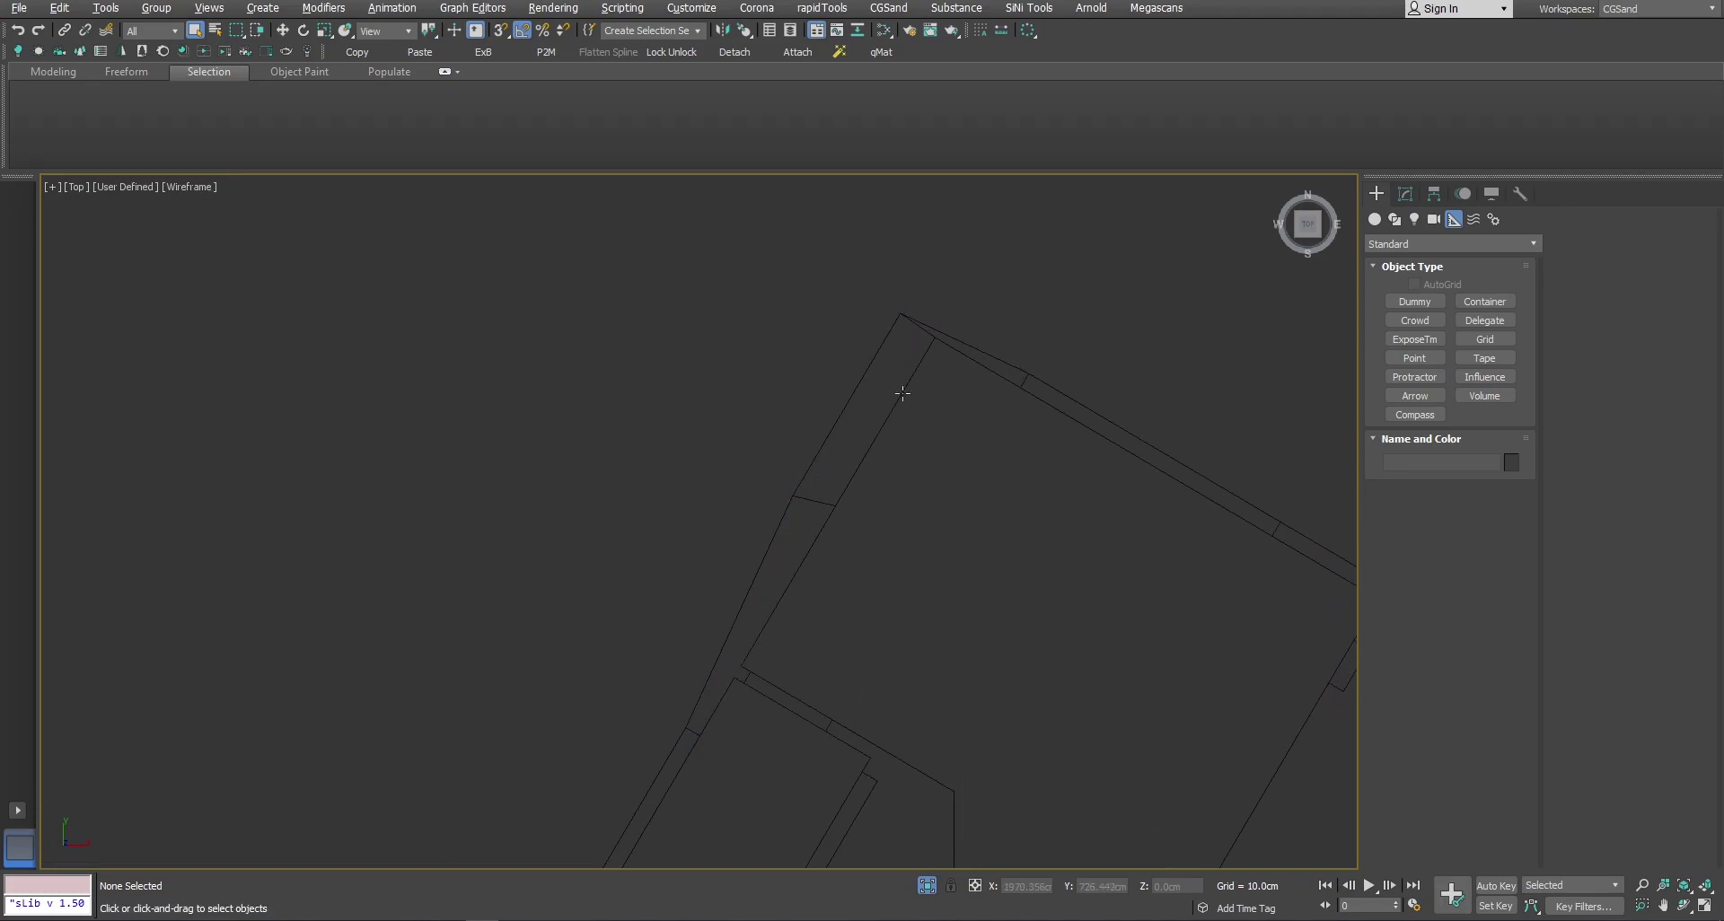
scroll(905, 406, "down", 5)
Step: Isolate the second floor plan's wall object, Line016, and display it full size in the perspective view
key("alt+w")
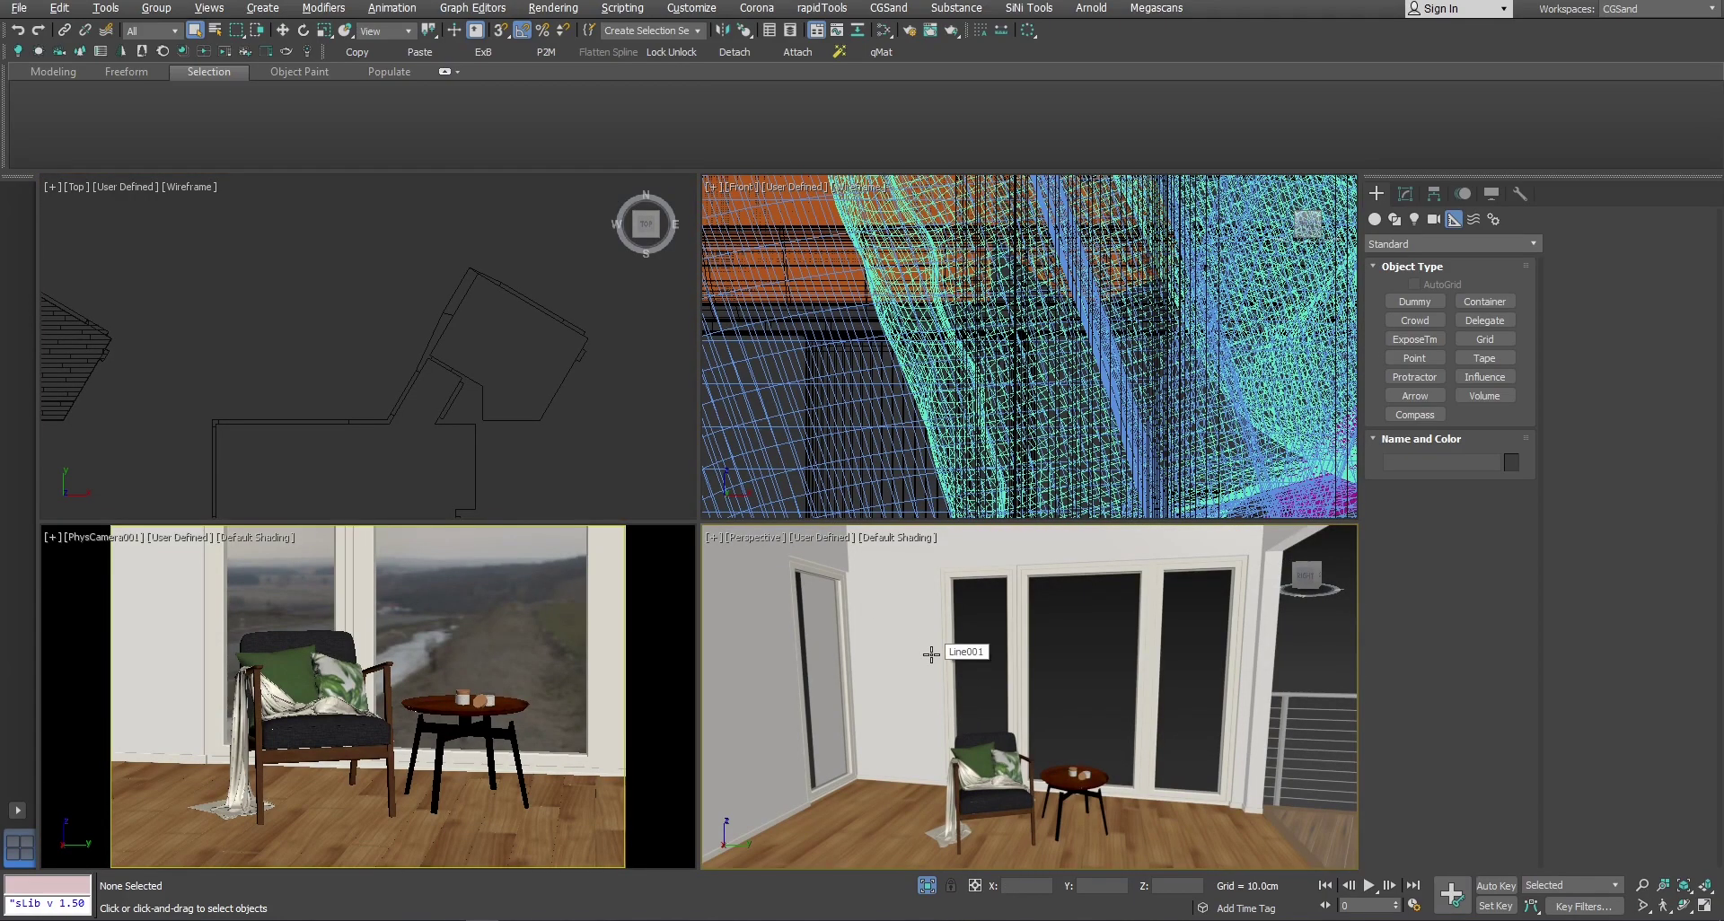
left_click(296, 419)
right_click(906, 628)
key("alt+q")
key("alt+w")
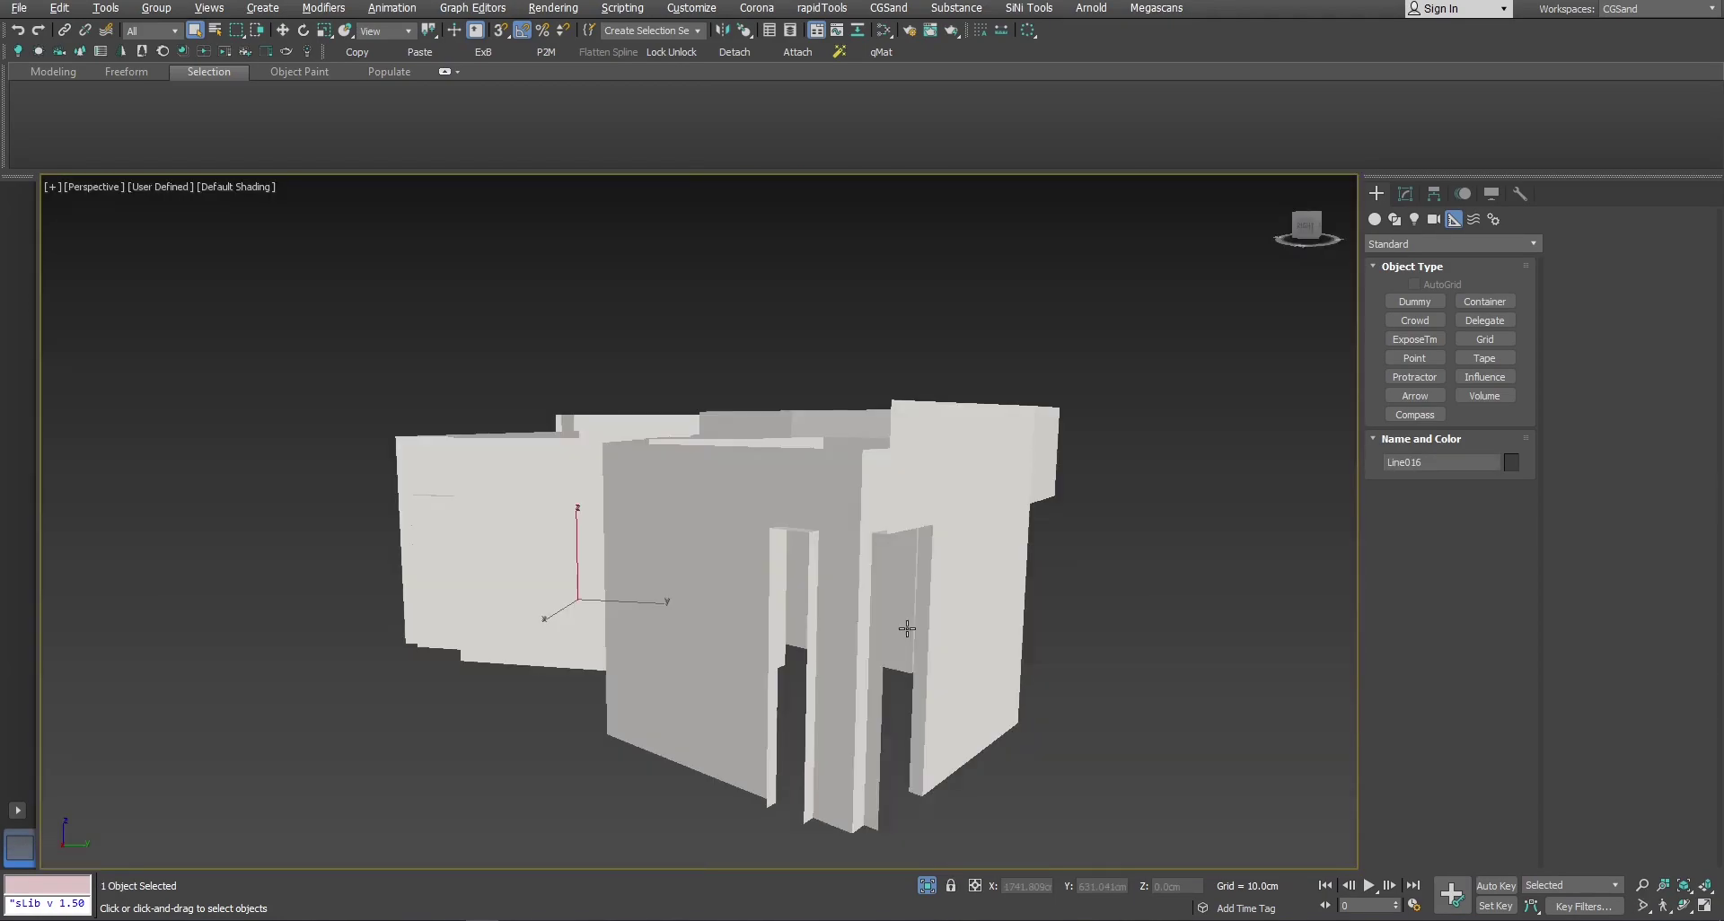
Step: Turn on edged faces in the perspective view and bring the wall's vertices up in the full-size top view
key("alt+q")
key("F4")
middle_click_drag(780, 596, 704, 604, "alt")
key("alt+w")
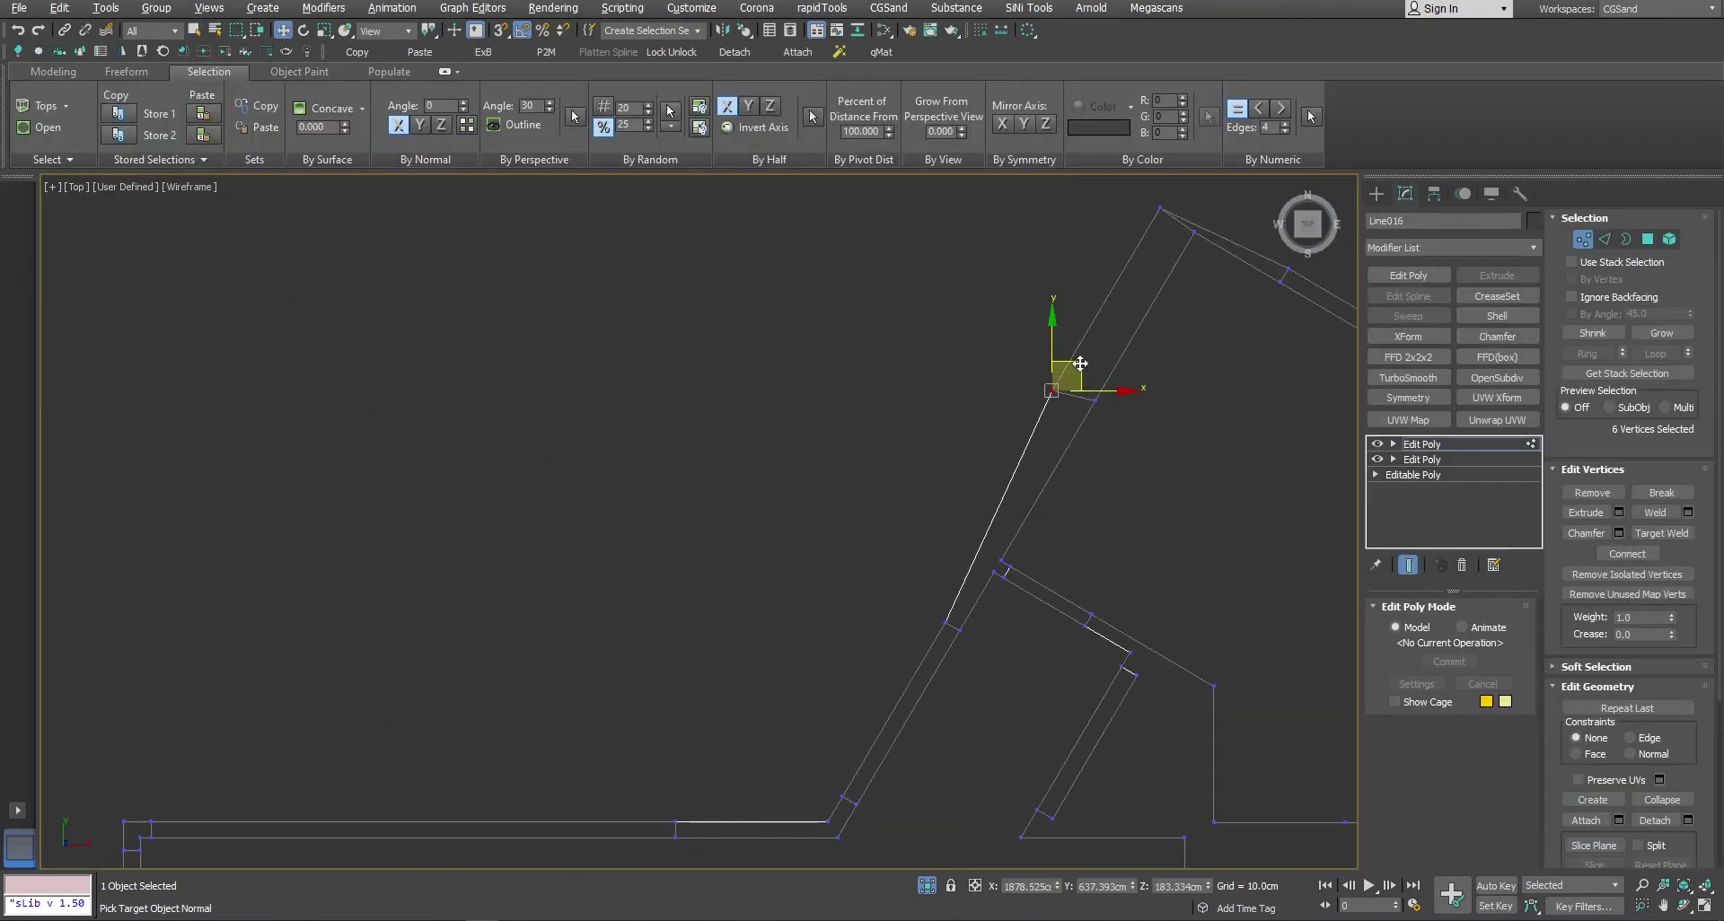
Step: Try to straighten the skewed outer wall by moving its corner vertices freehand, and undo both moves
left_click_drag(1080, 363, 1100, 371)
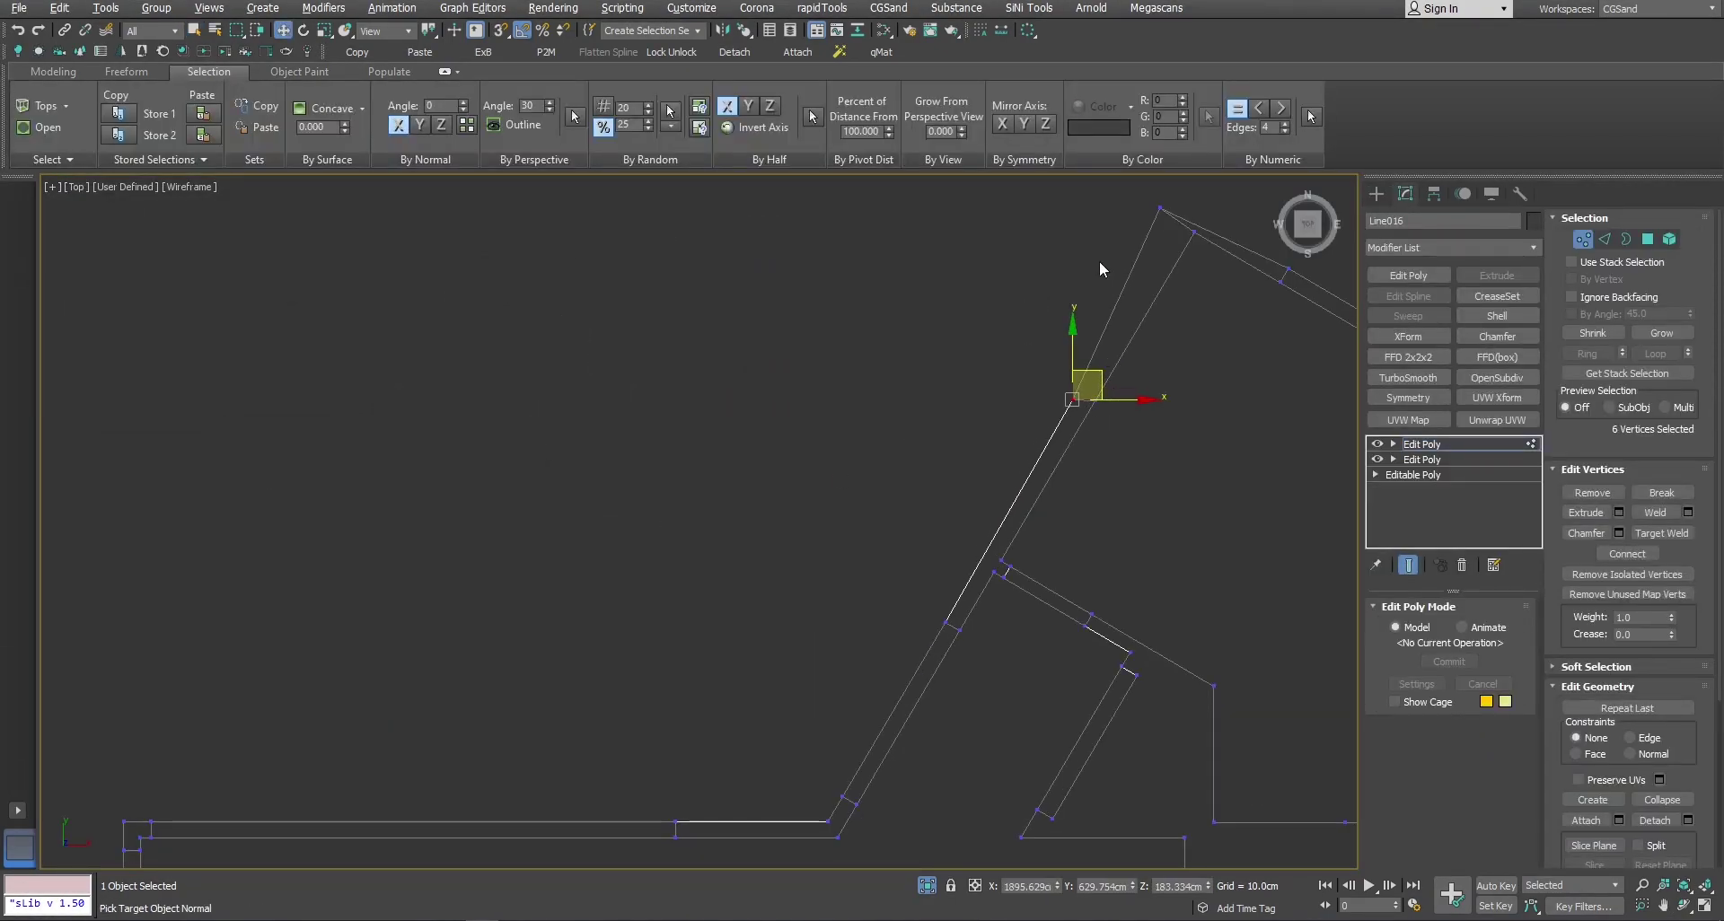
left_click_drag(1141, 195, 1212, 189)
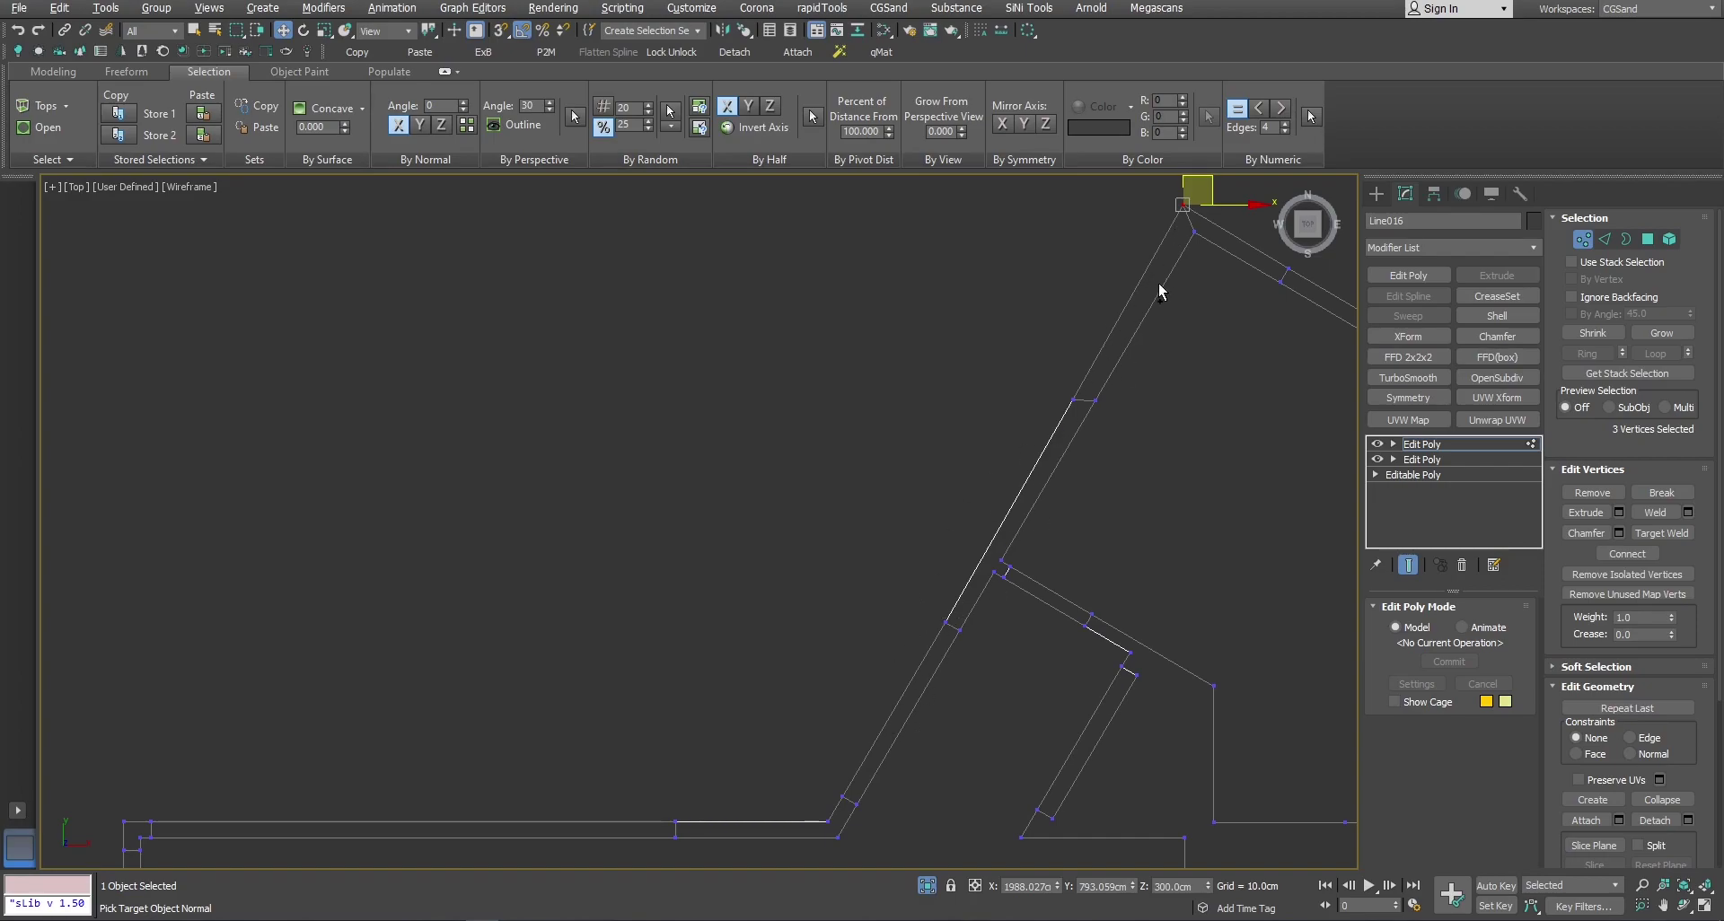
key("ctrl+z")
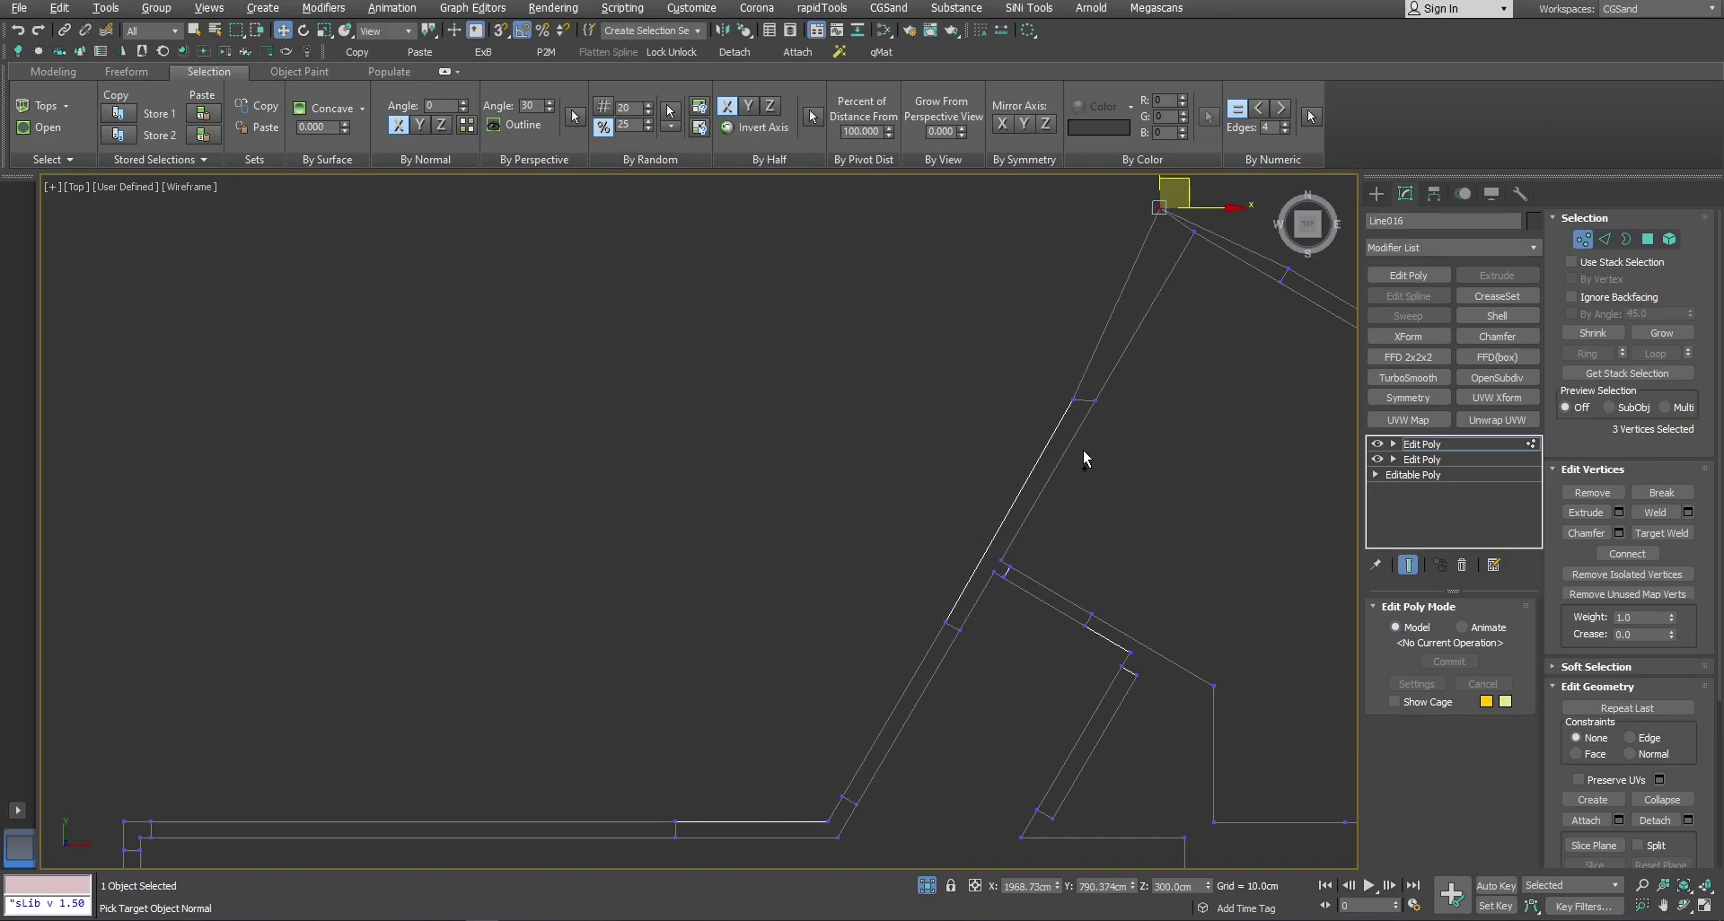
key("ctrl+z")
Step: Select the vertices along the skewed outer wall line and view the Edit Geometry alignment options
left_click(1161, 209, "ctrl")
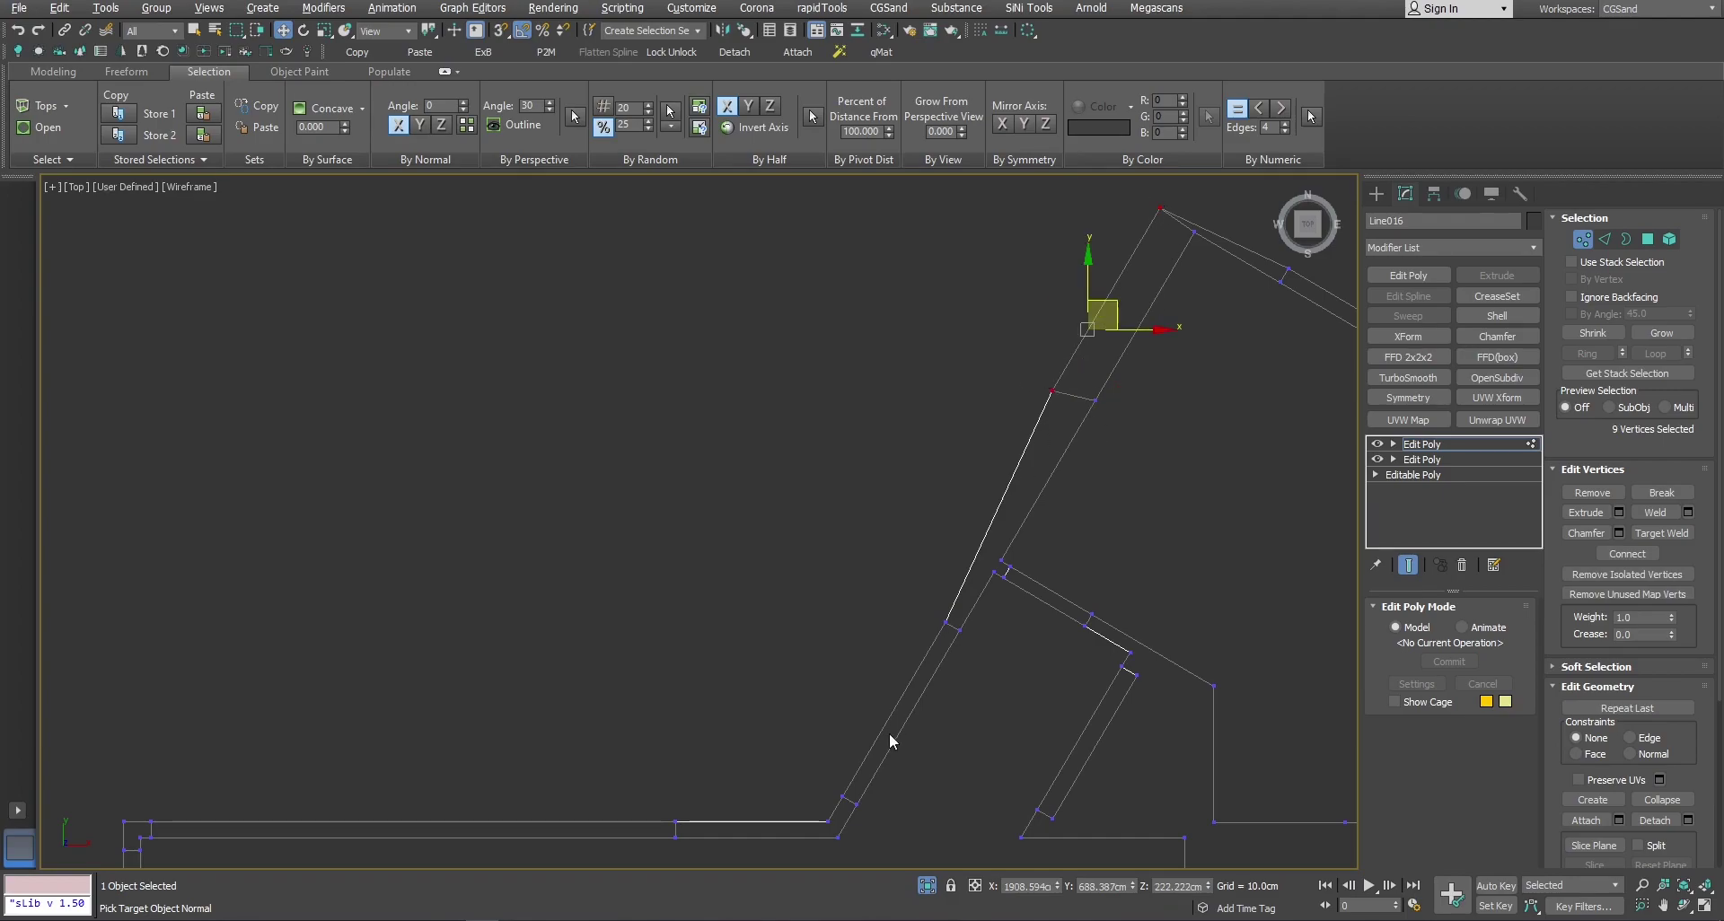
scroll(1177, 200, "down", 2)
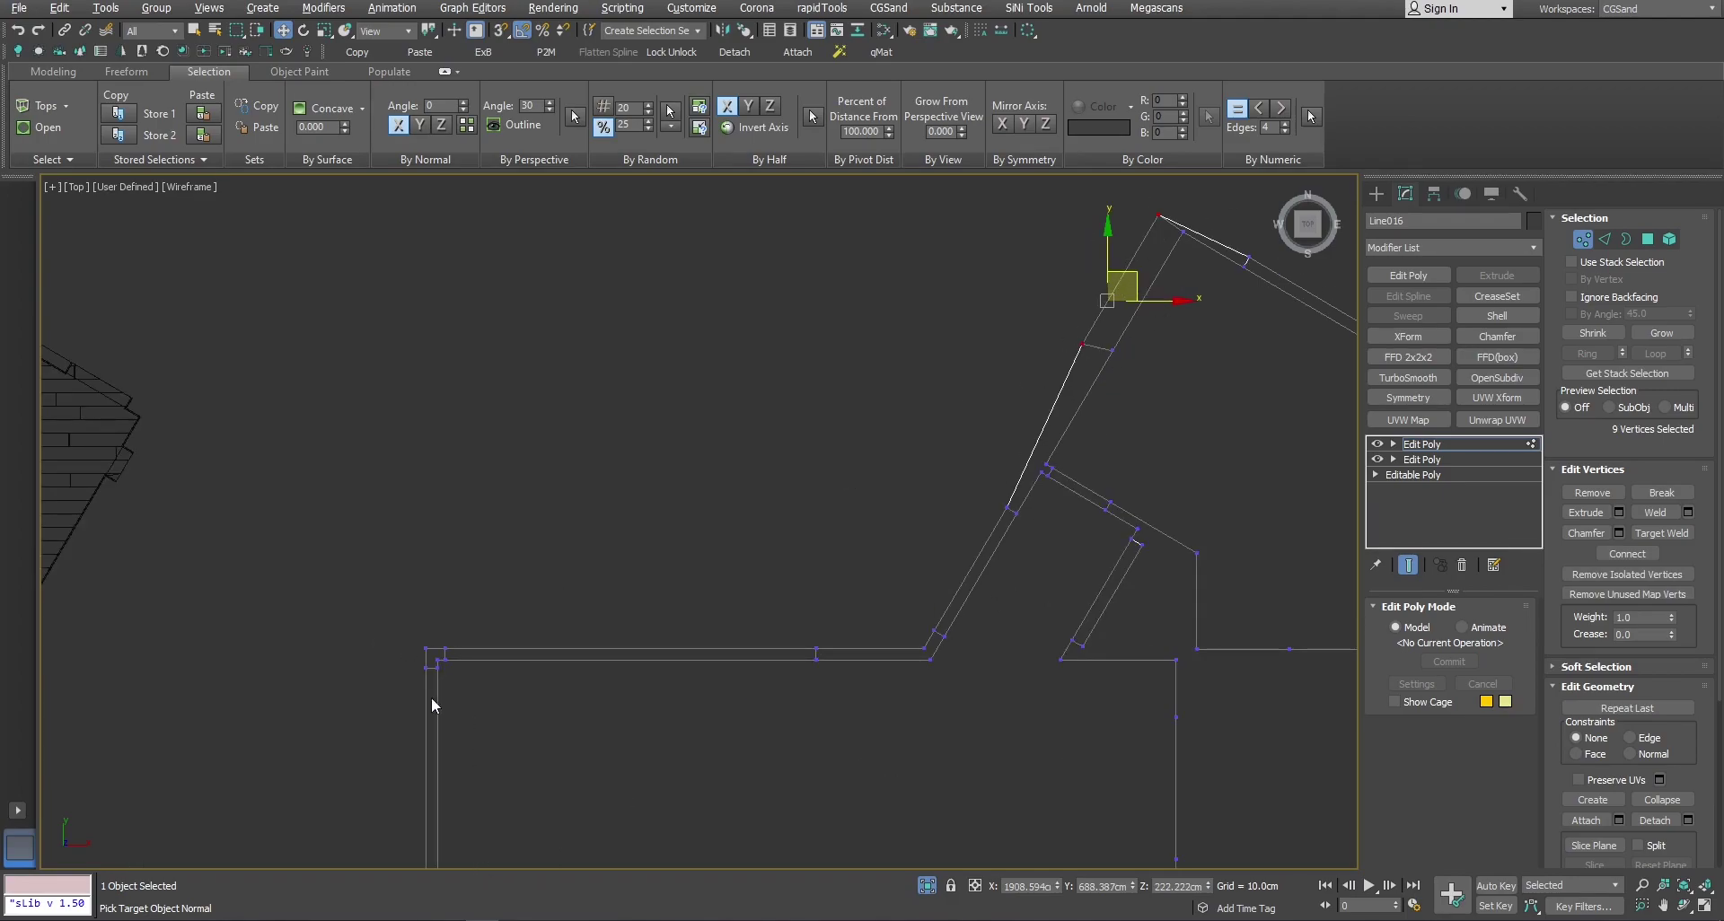
middle_click_drag(1185, 345, 1092, 425)
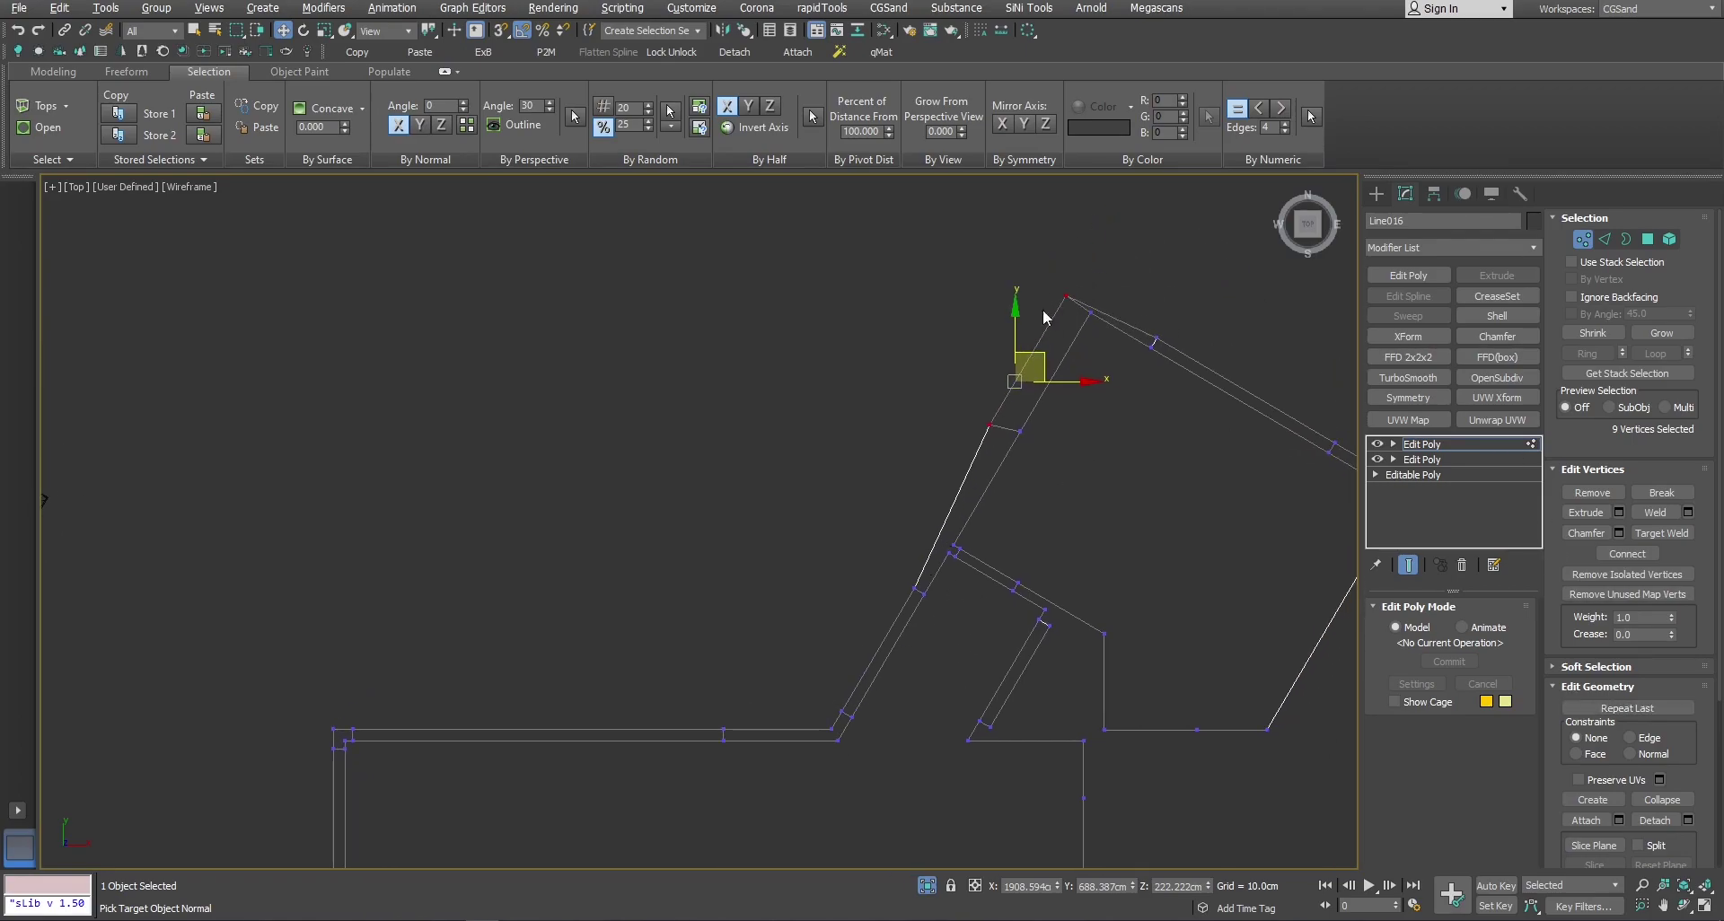
left_click_drag(1691, 545, 1643, 283)
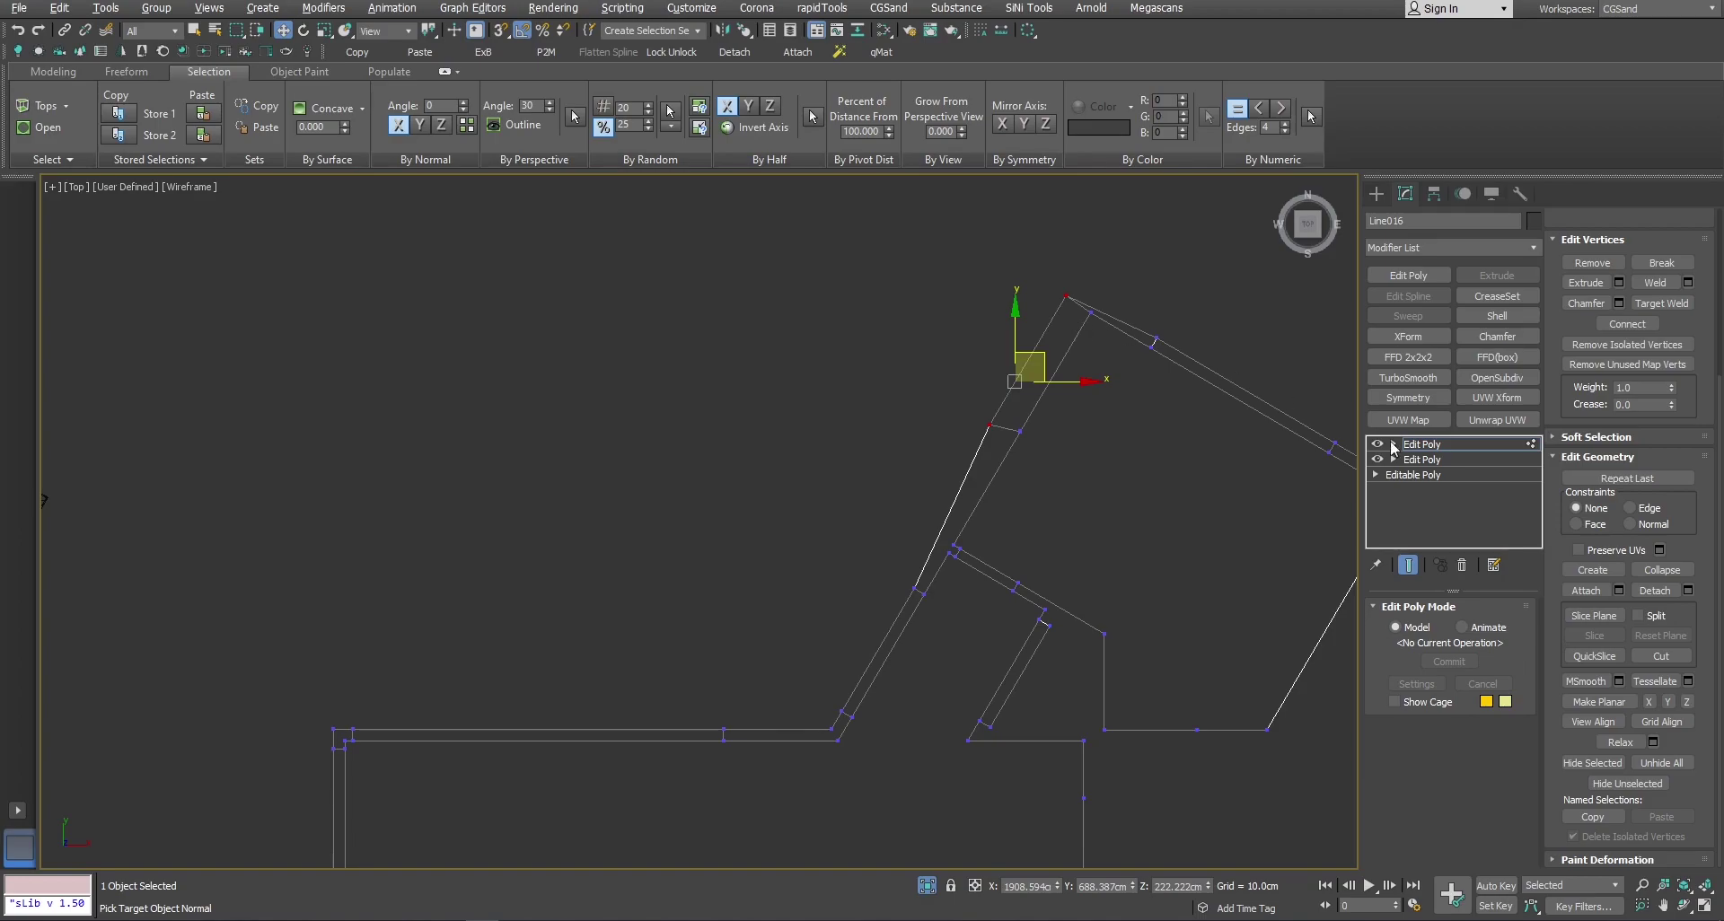
Step: Using AutoGrid, create a Grid helper about 67 × 72 cm on the outer wall face above the opening, beside the skewed section
left_click(1425, 447)
key("alt+w")
key("alt+w")
middle_click_drag(988, 692, 839, 566, "alt")
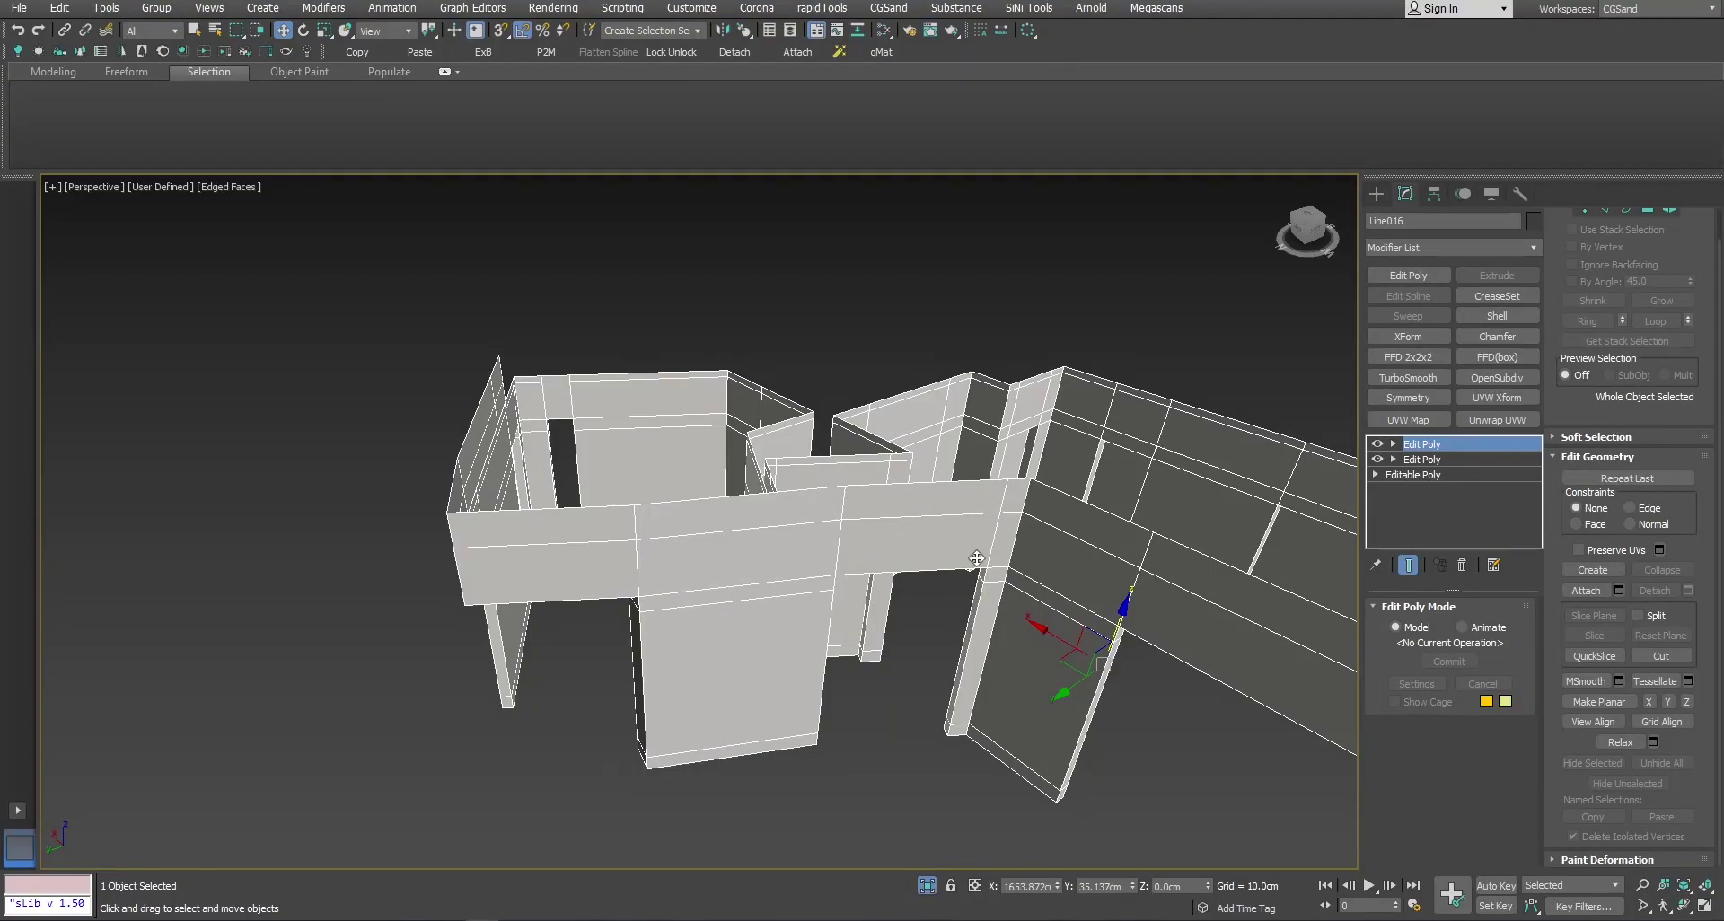
left_click(1377, 193)
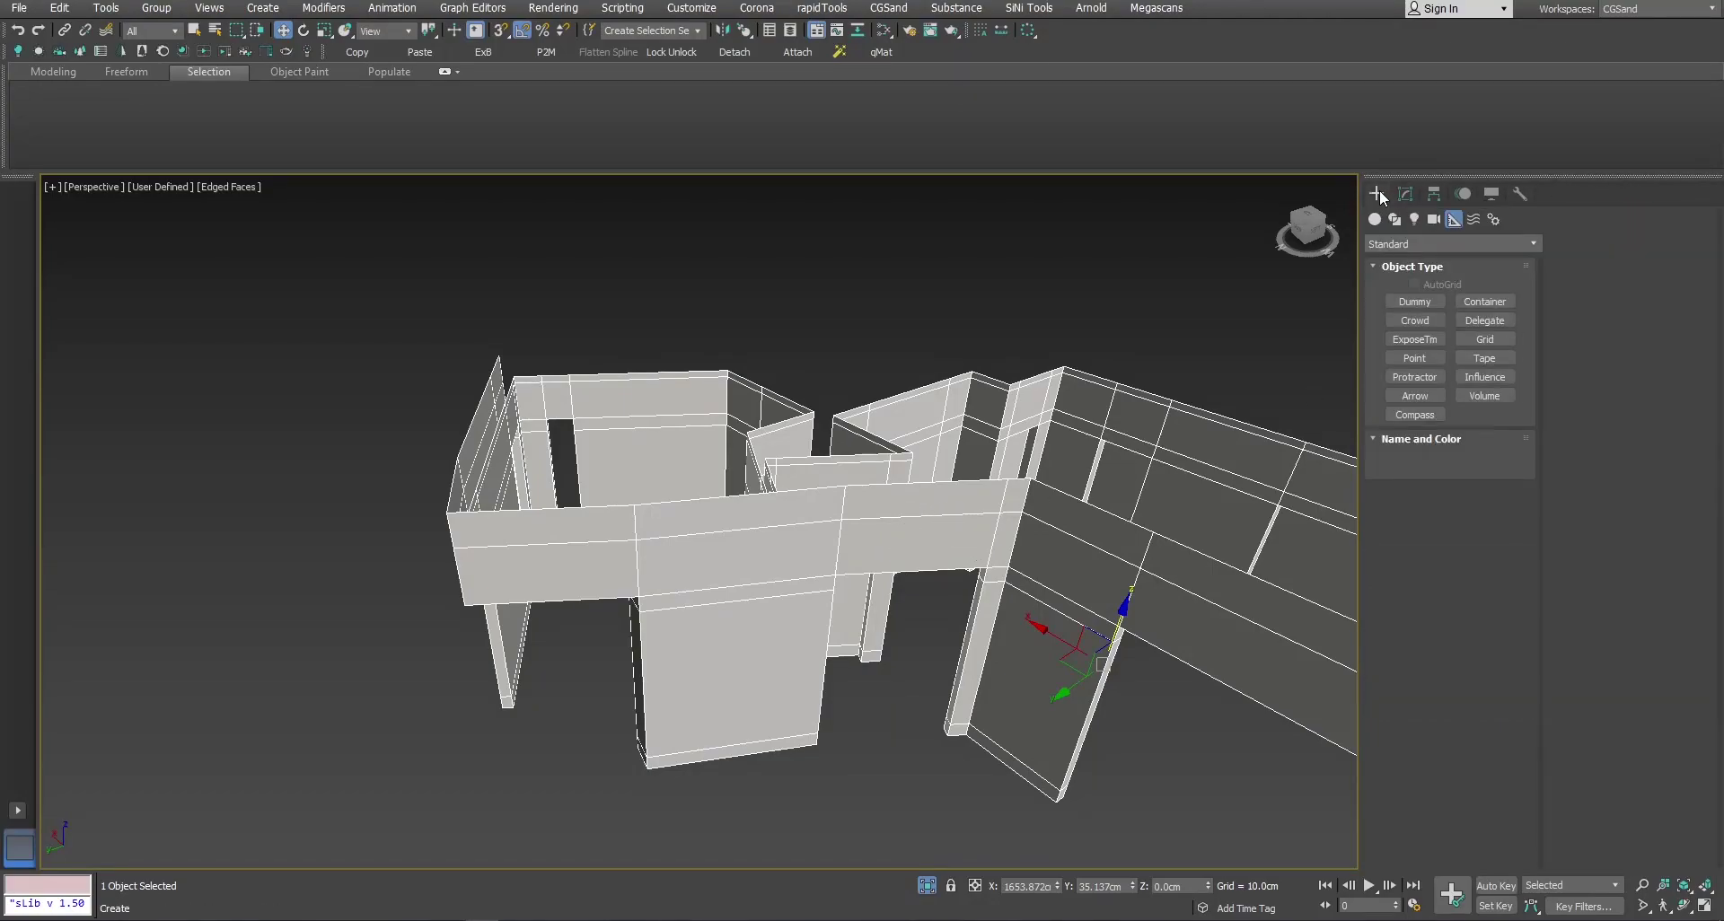
left_click(1505, 339)
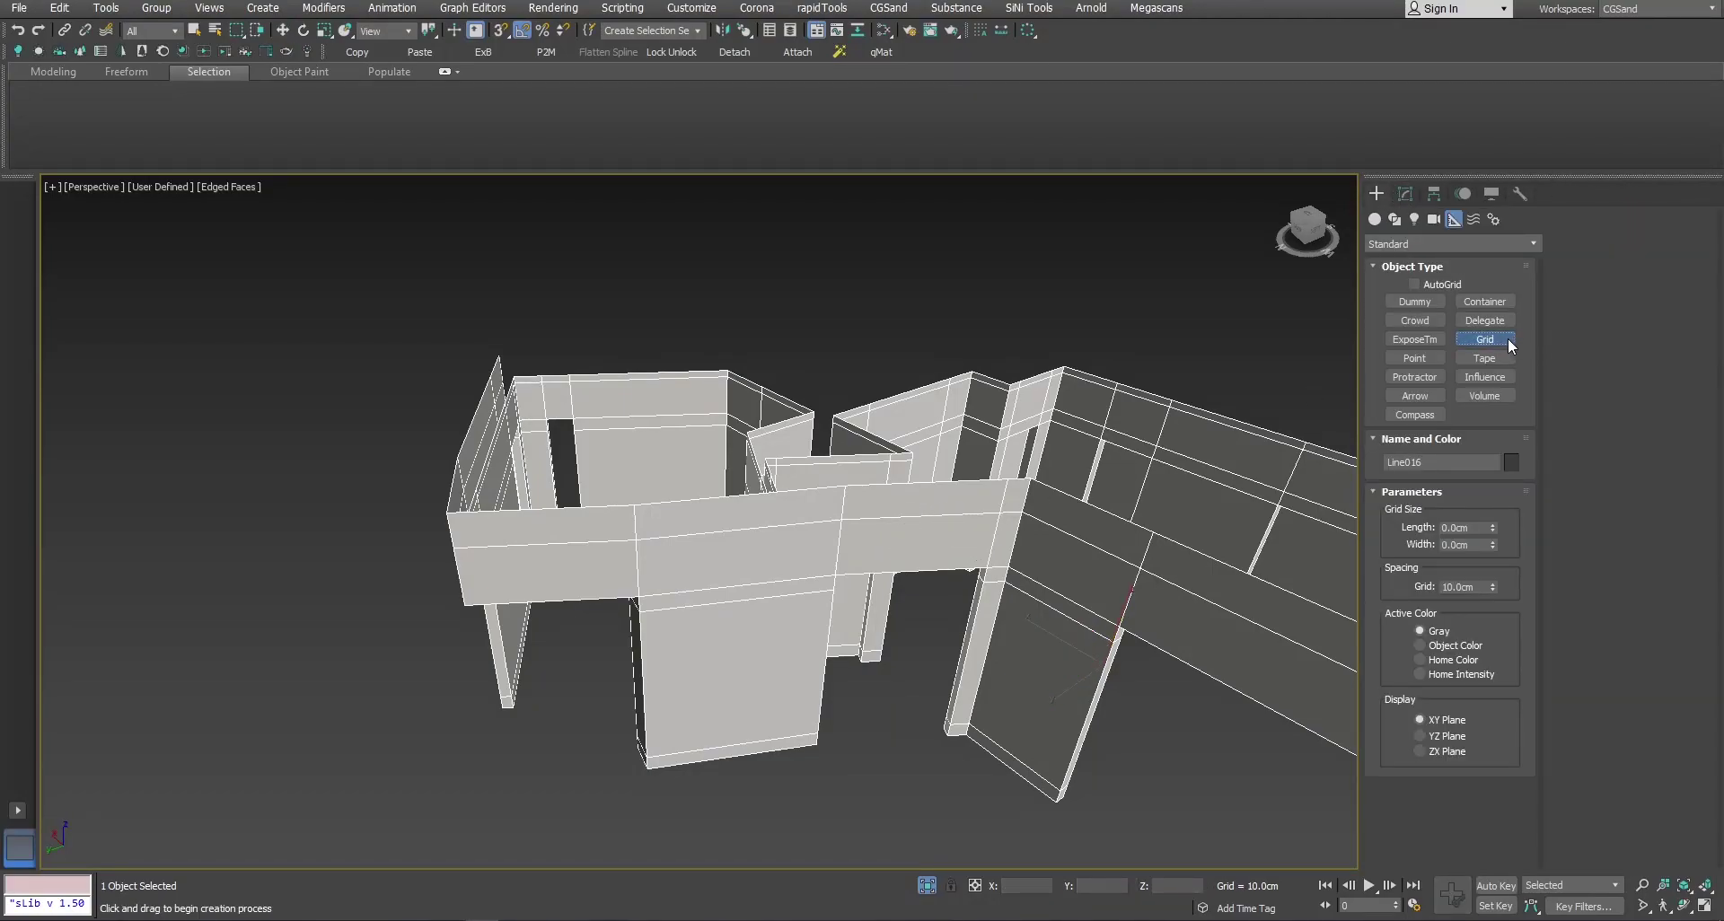
left_click(1435, 284)
left_click_drag(895, 515, 952, 563)
right_click(934, 543)
Step: Activate the new grid helper and view how its plane relates to the surrounding walls
right_click(929, 542)
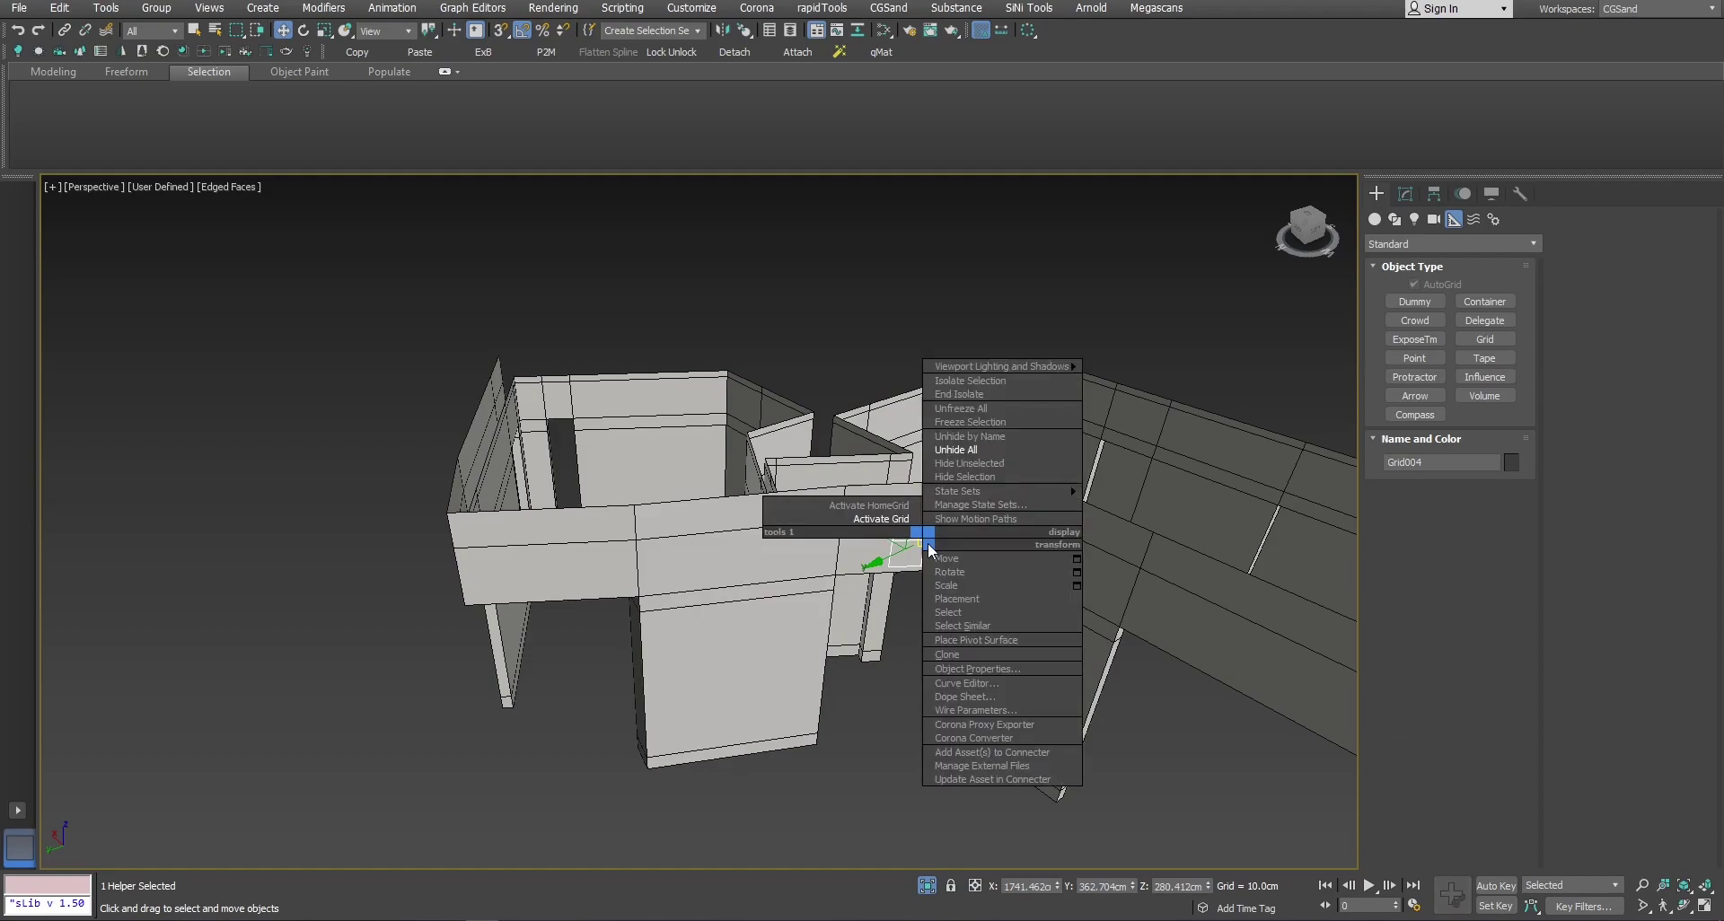
left_click(881, 519)
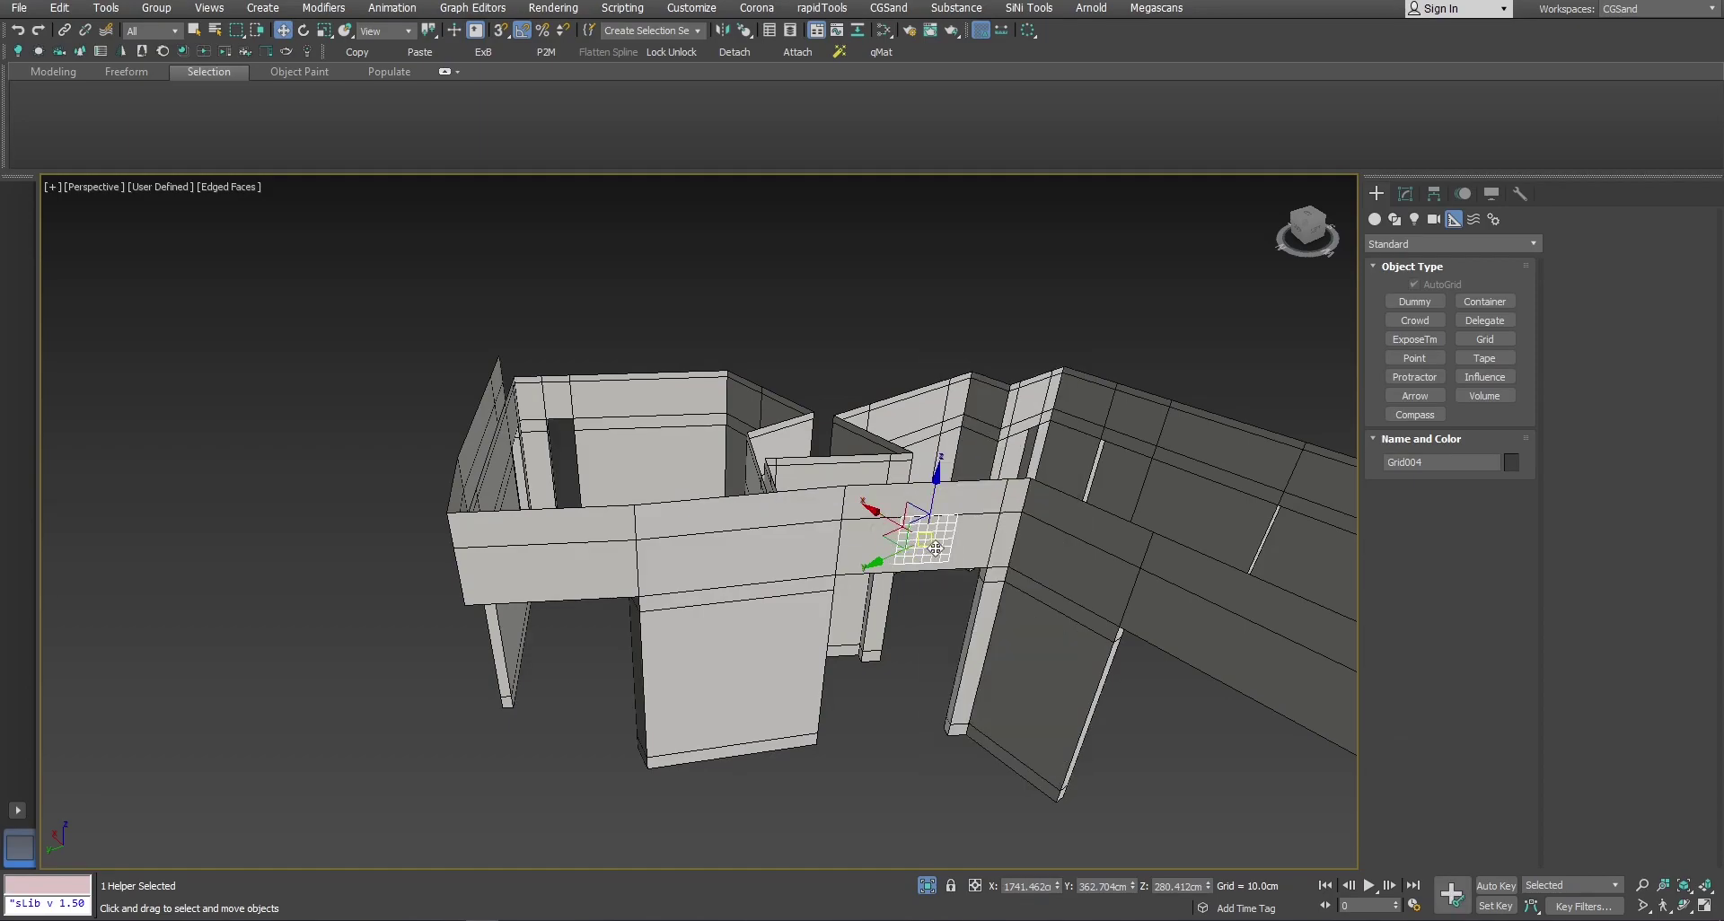
scroll(934, 539, "down", 3)
middle_click_drag(937, 537, 986, 596, "alt")
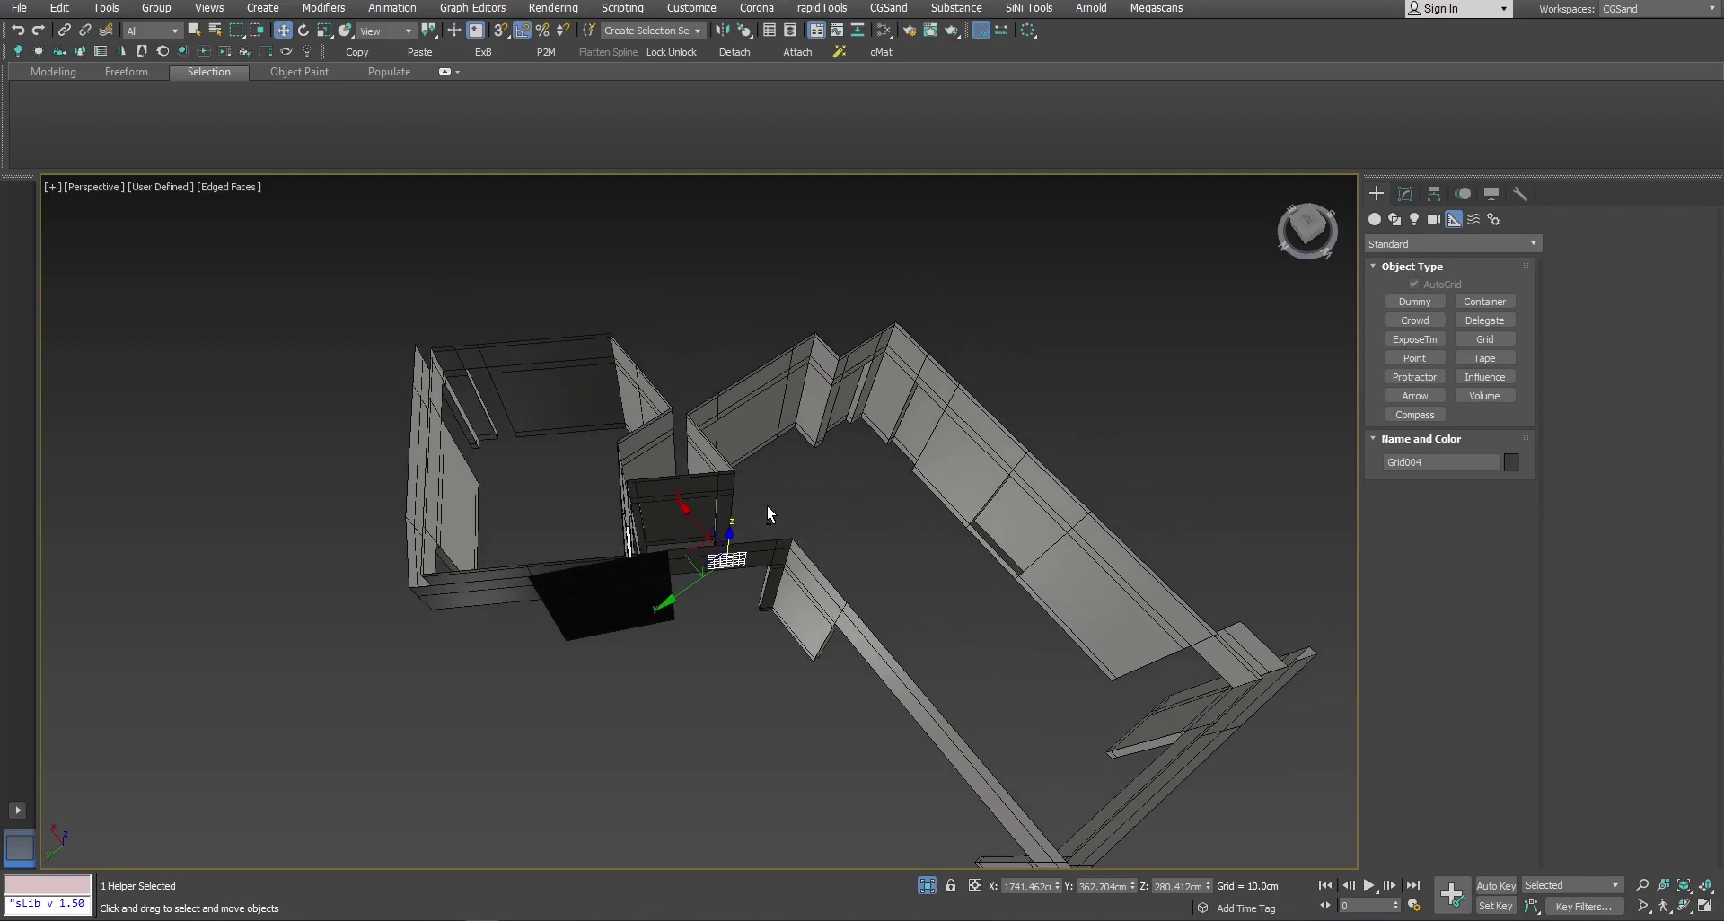
middle_click_drag(767, 506, 790, 440, "alt")
middle_click_drag(729, 547, 923, 508)
scroll(812, 512, "up", 3)
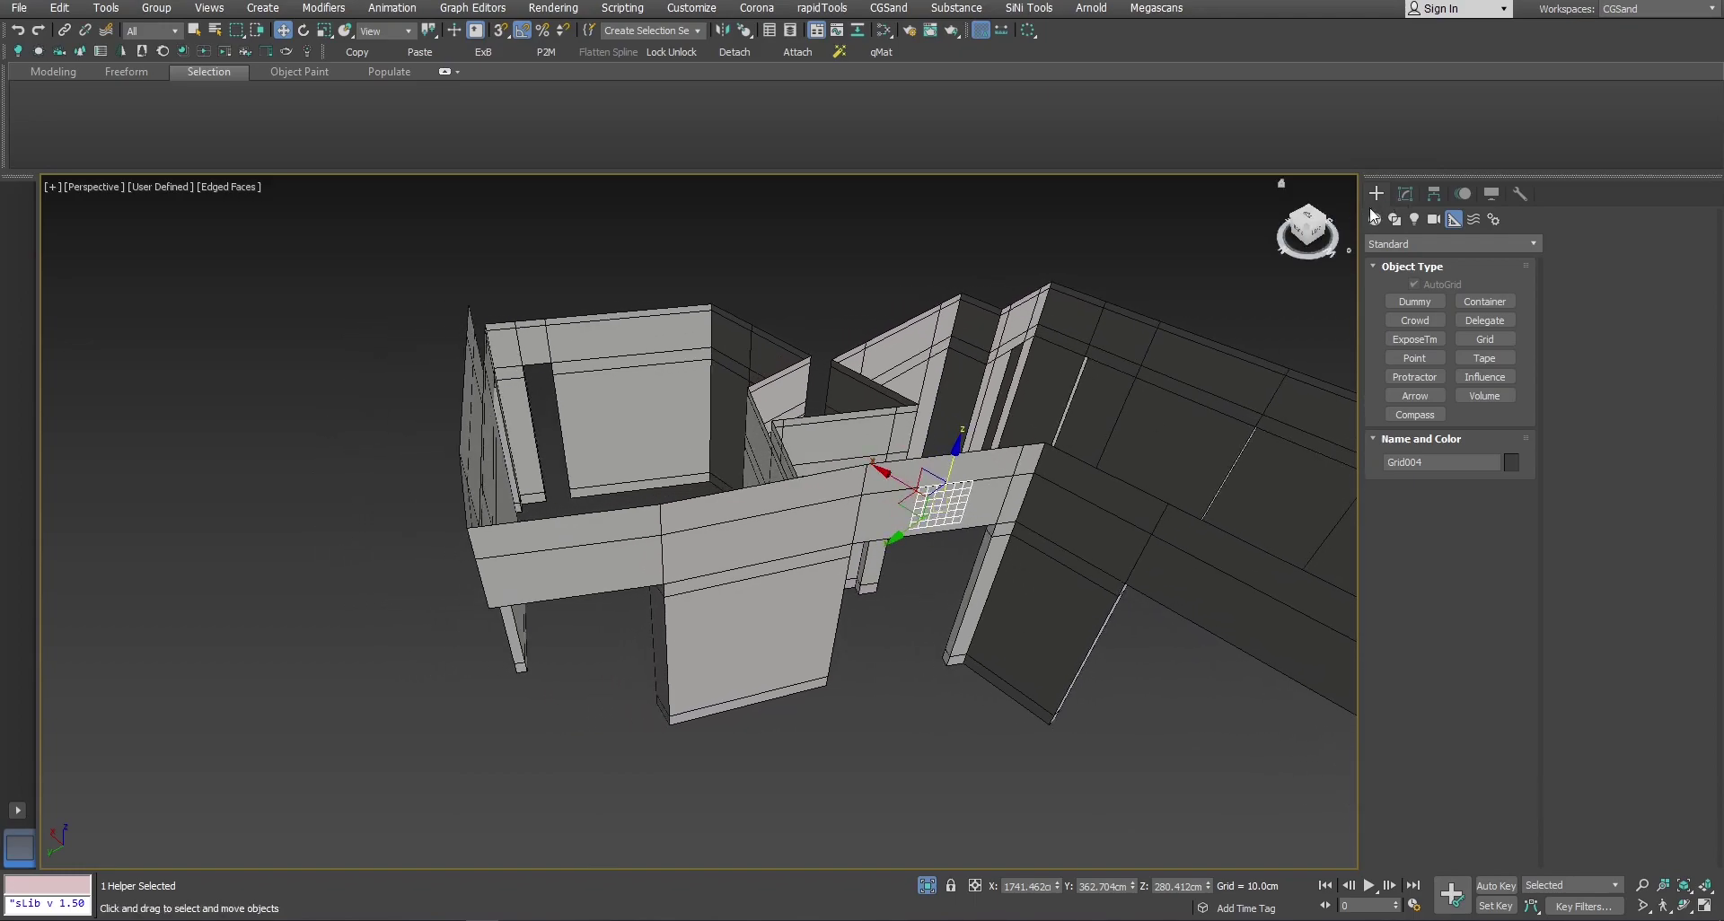
Step: Add another Edit Poly modifier to the wall object Line016
left_click(732, 605)
key("4")
key("alt+n")
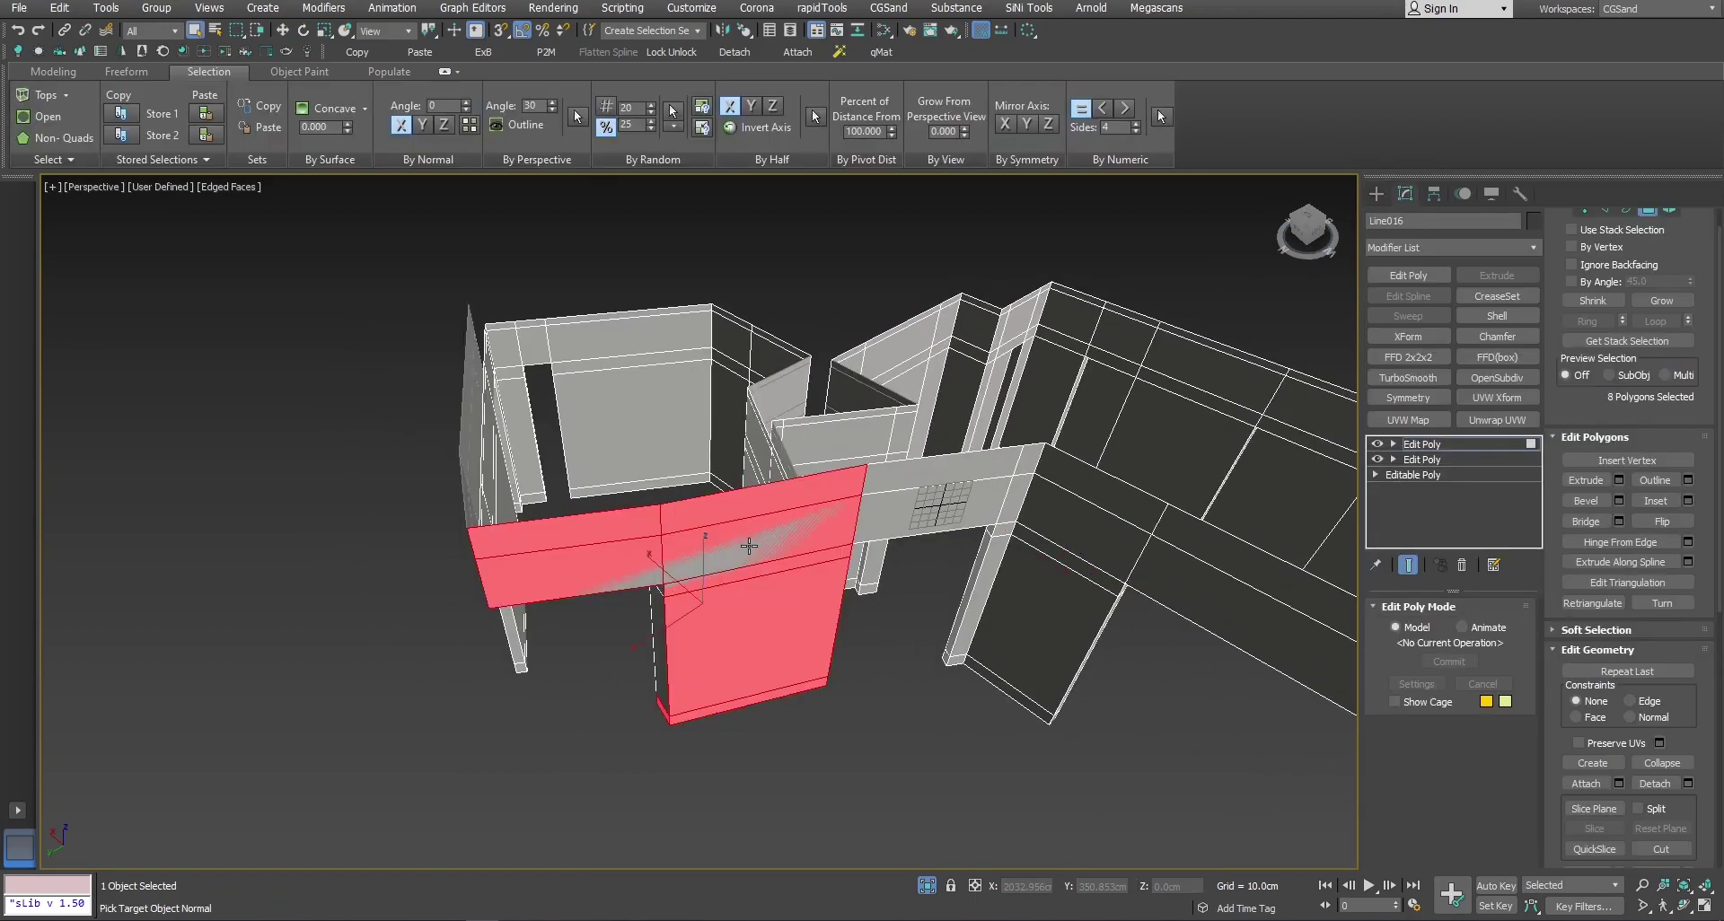
left_click(1472, 444)
left_click(1408, 275)
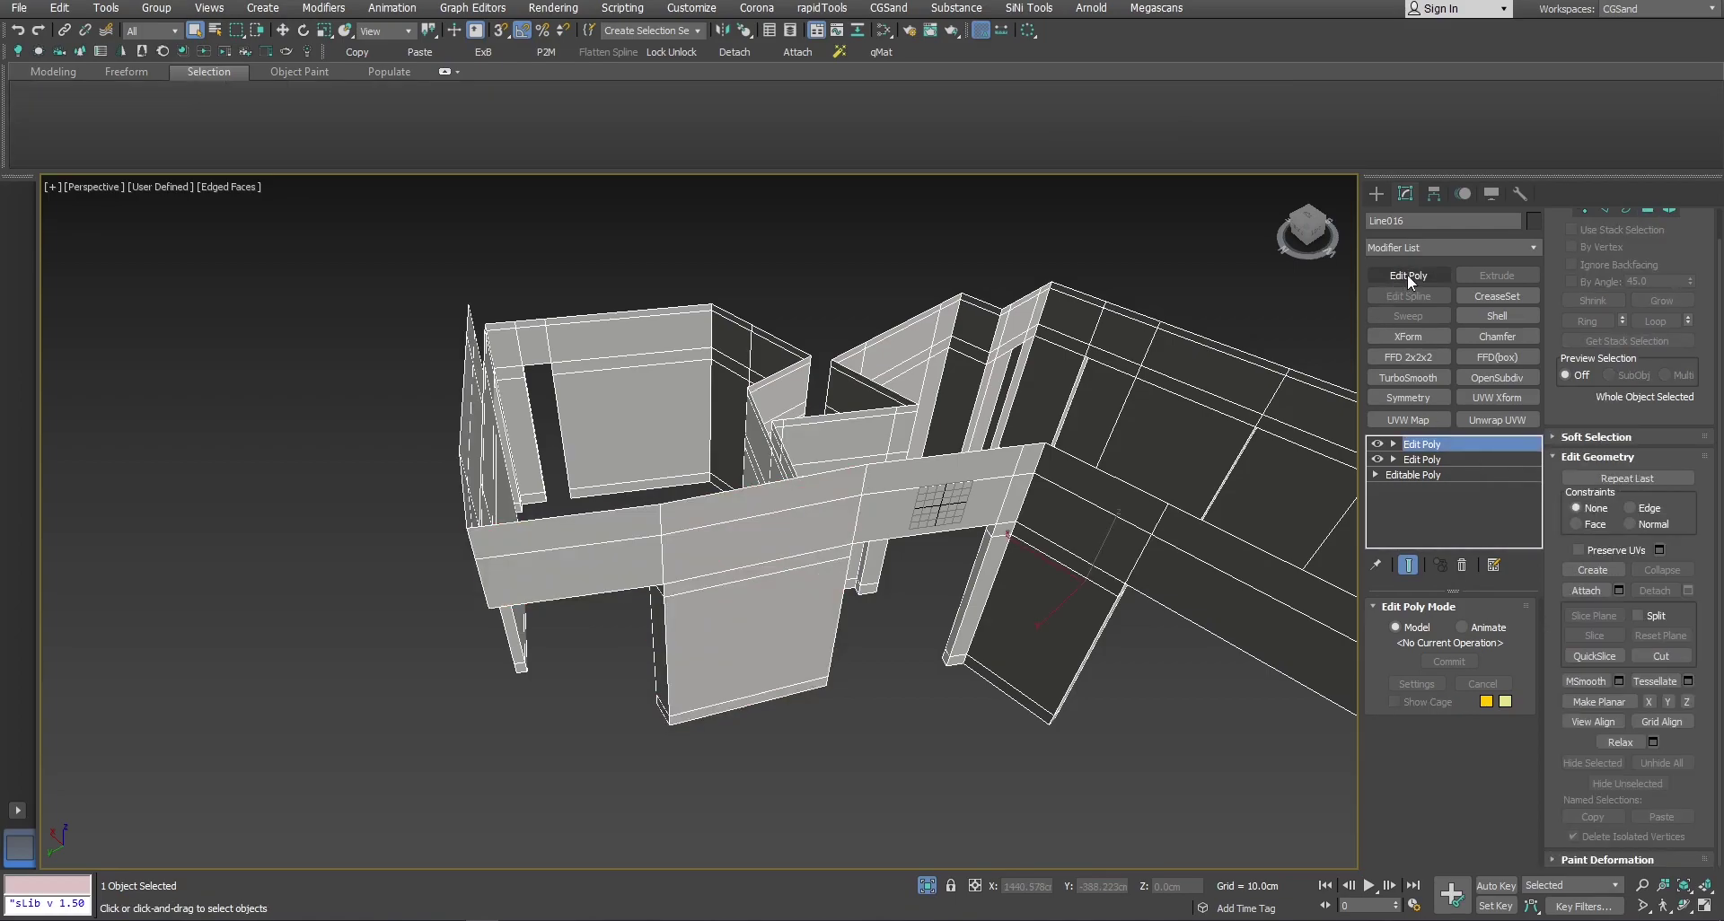
left_click(1407, 276)
Step: Select the outer polygons of the skewed wall section and flatten them onto the active grid with Grid Align
key("4")
left_click(739, 507)
left_click(731, 547, "ctrl")
left_click(720, 577, "ctrl")
left_click(726, 660, "ctrl")
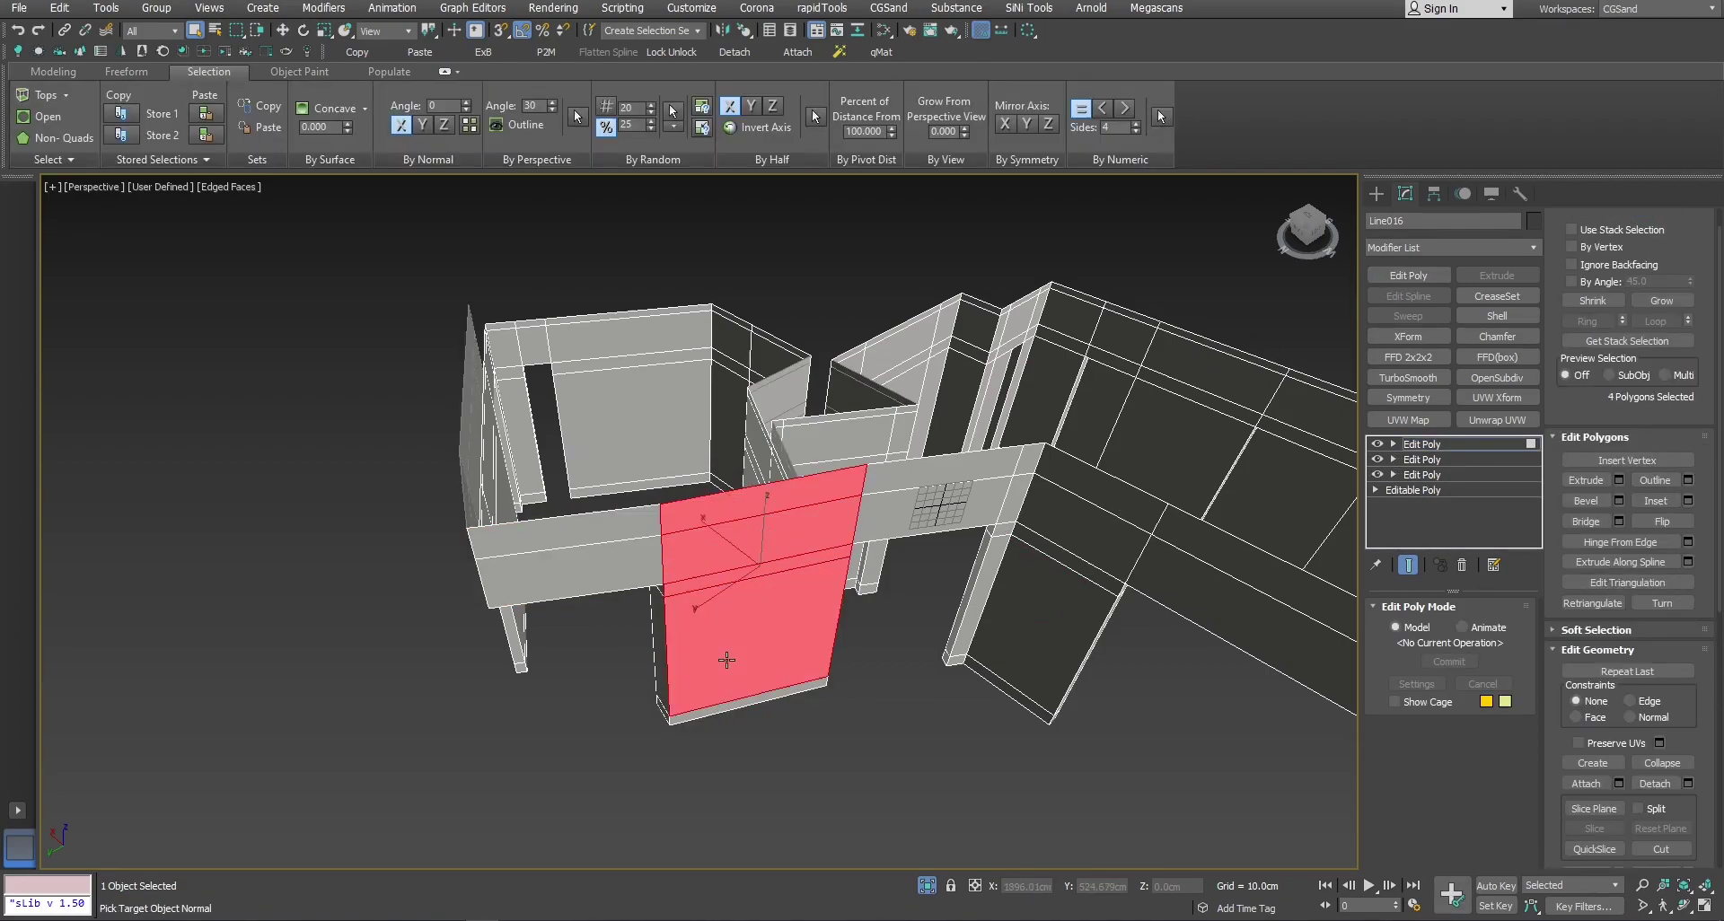
left_click(588, 571, "ctrl")
left_click(614, 532, "ctrl")
scroll(1696, 754, "down", 5)
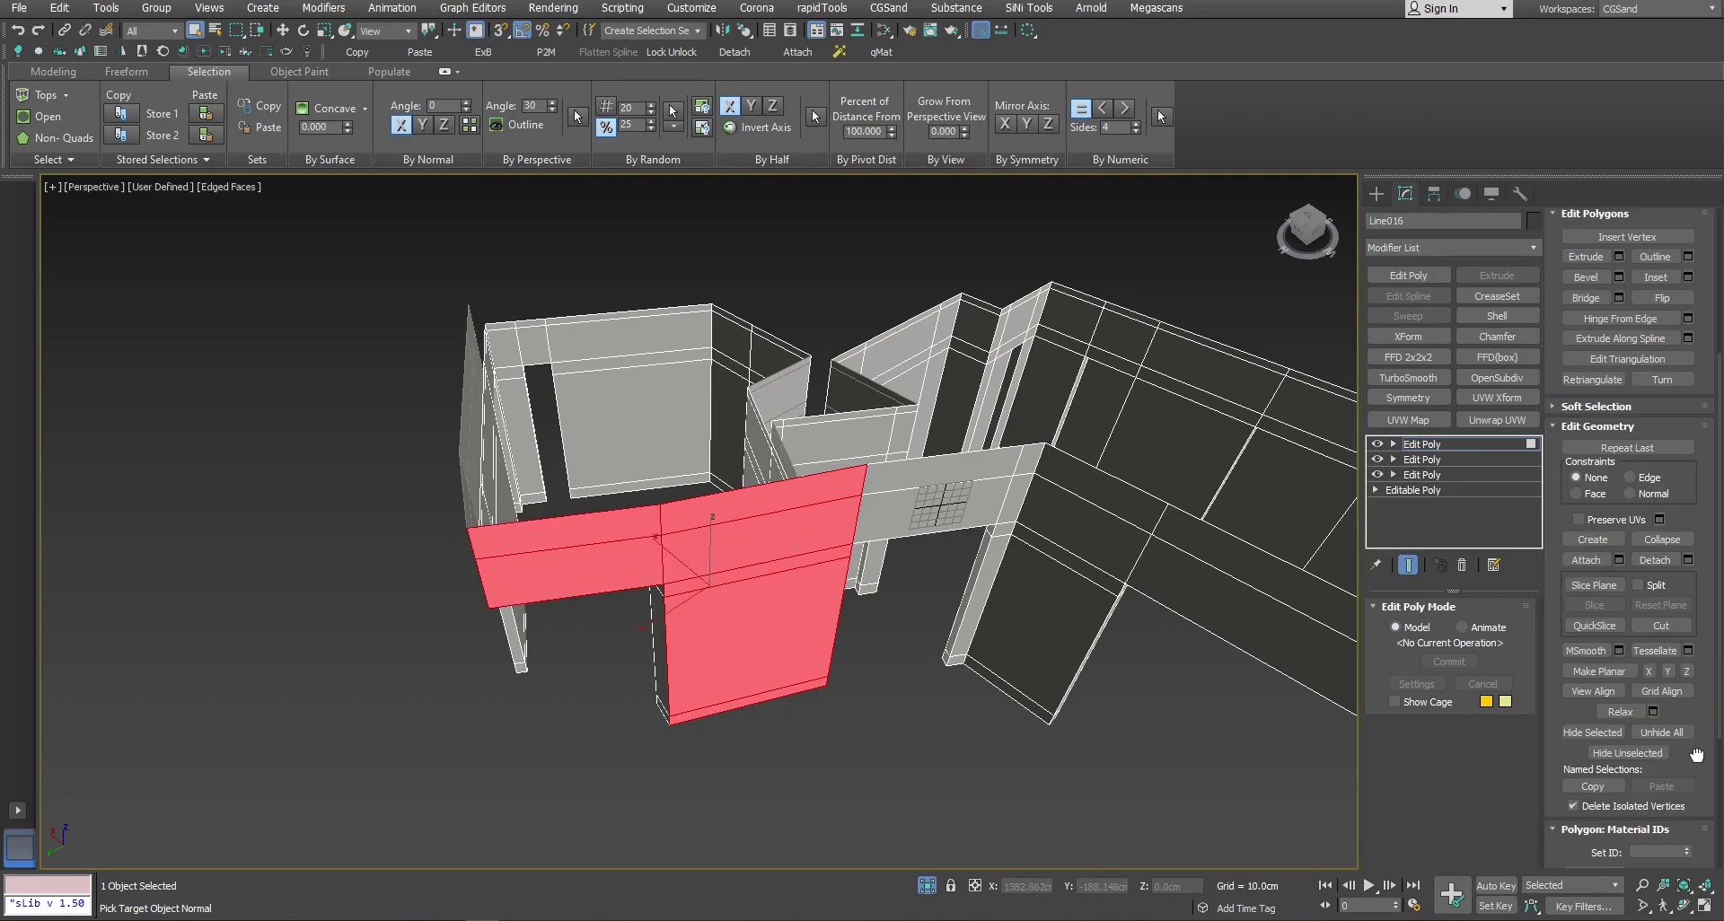
left_click(1674, 695)
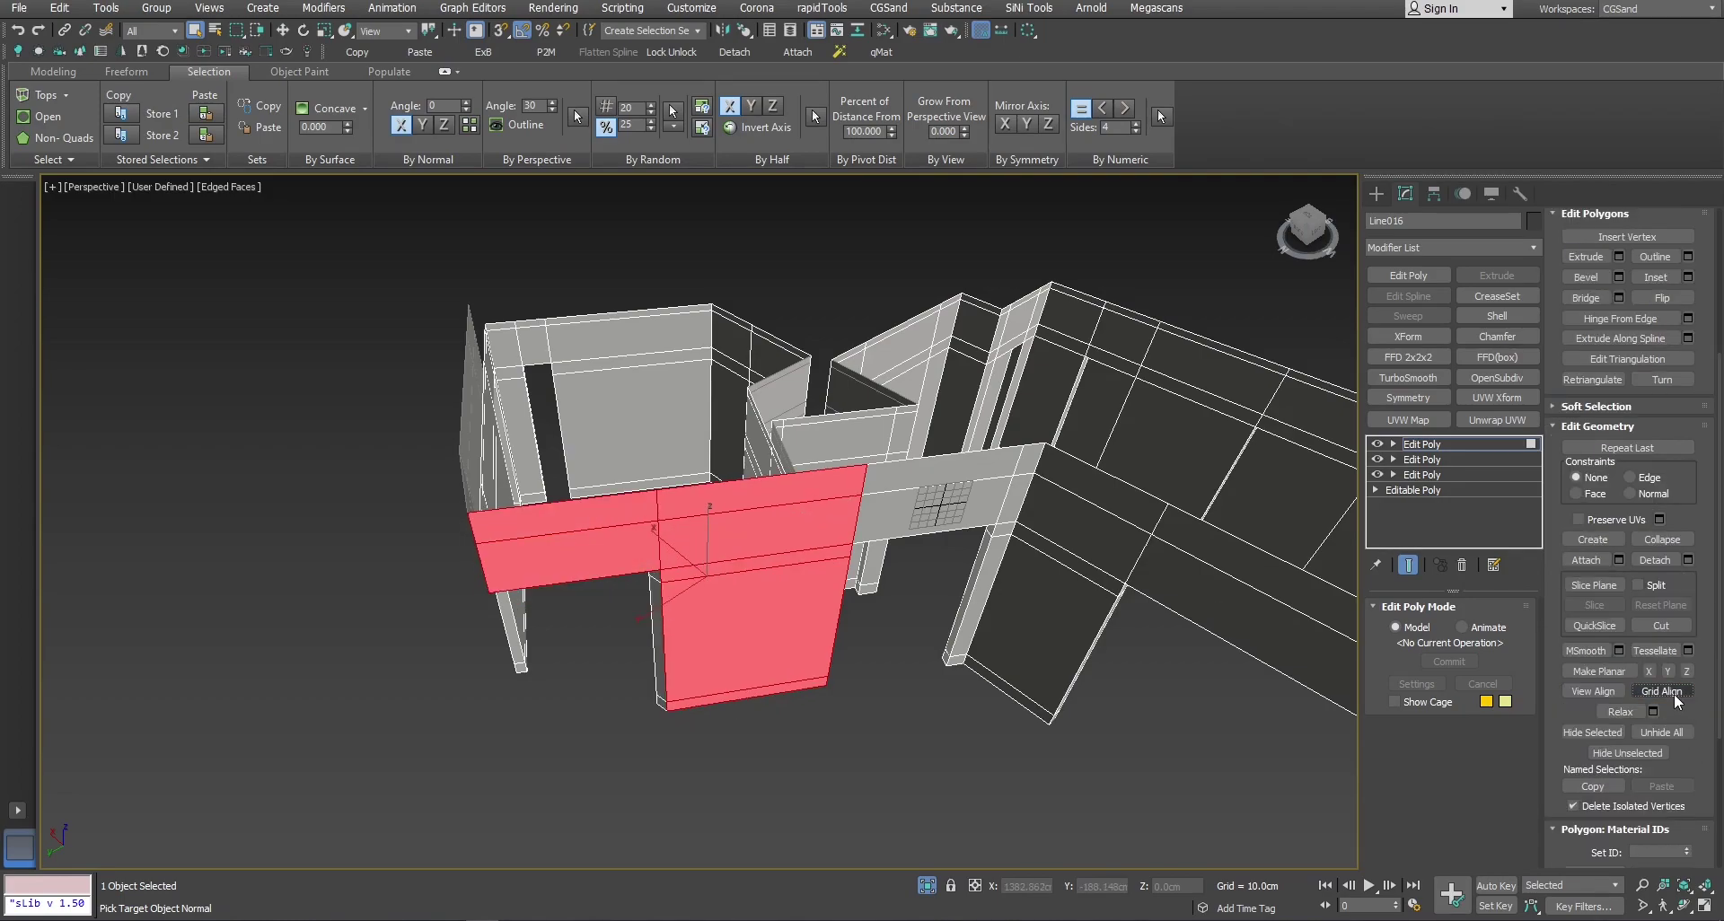
Step: Check the straightened wall in the top view and bring the adjoining skewed wall into the perspective view
key("alt+w")
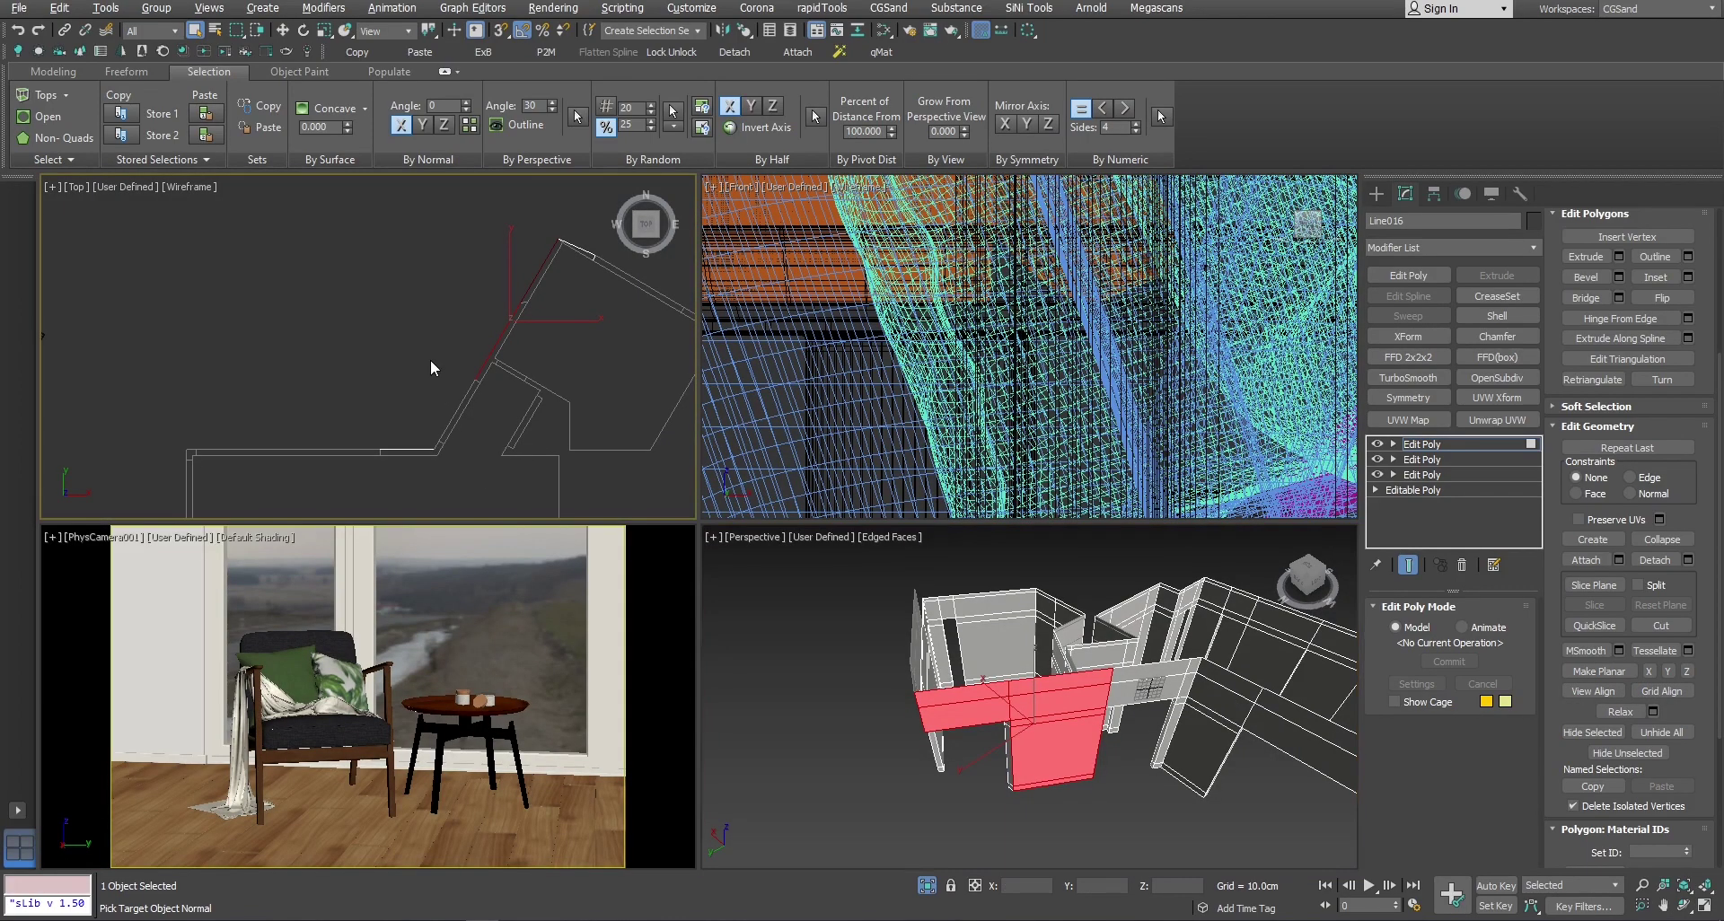
key("alt+w")
key("alt+w")
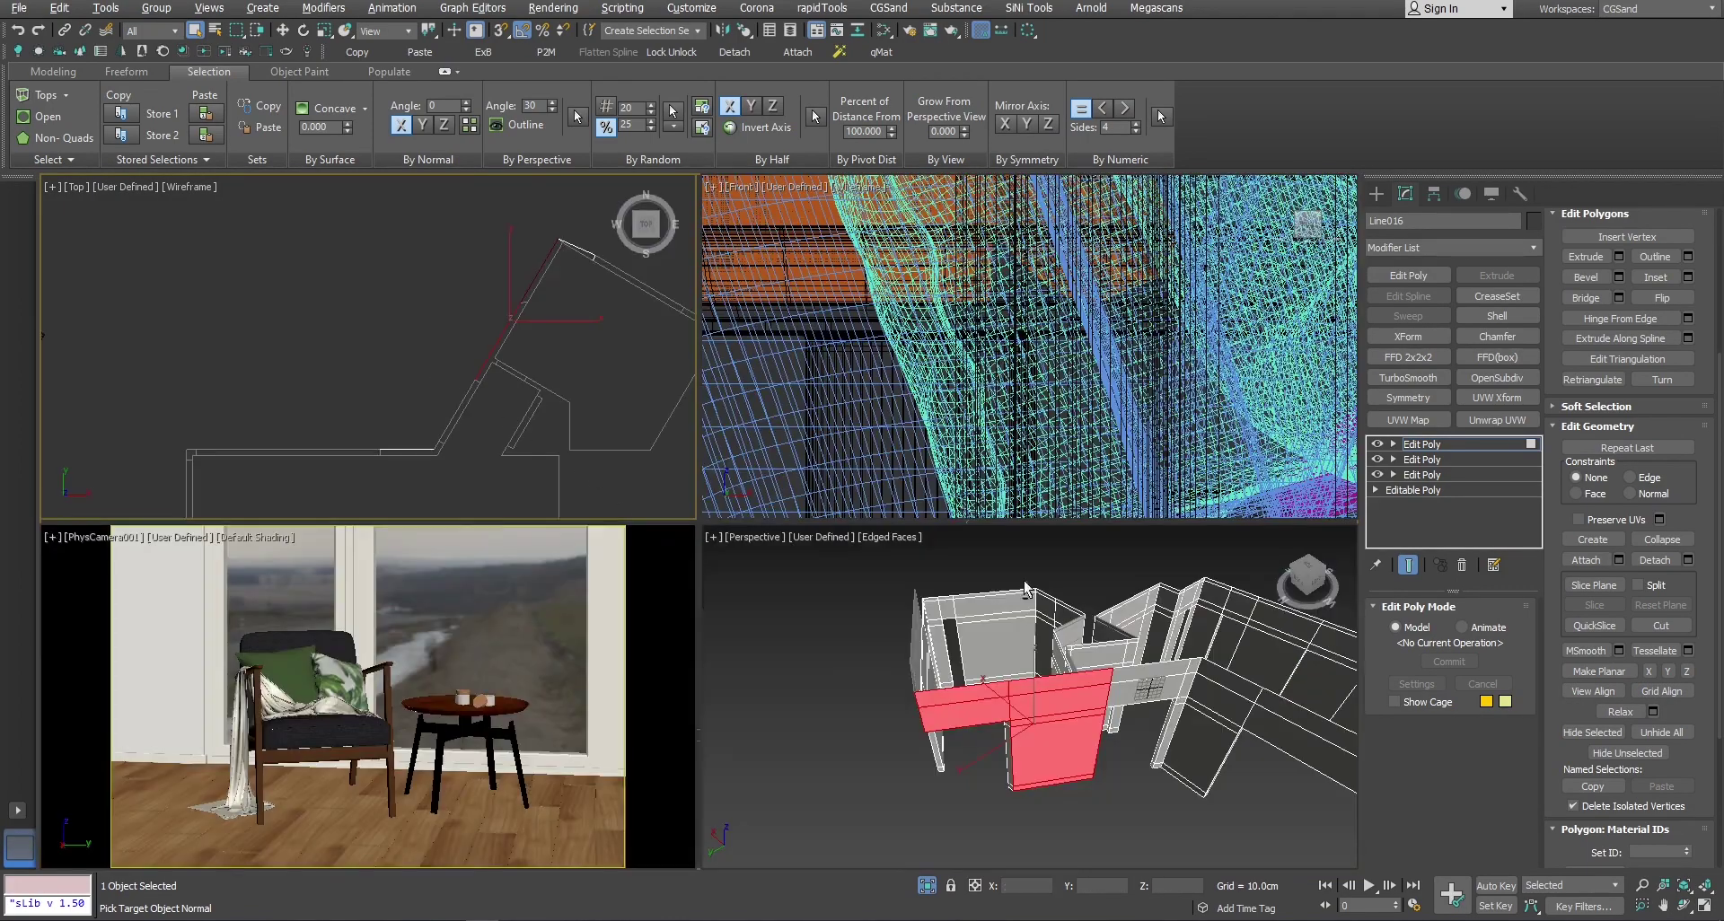
middle_click(789, 616)
key("alt+w")
middle_click_drag(789, 616, 531, 559, "alt")
Step: Move the grid helper onto the adjoining wall's outer face with Select and Place
left_click(1434, 445)
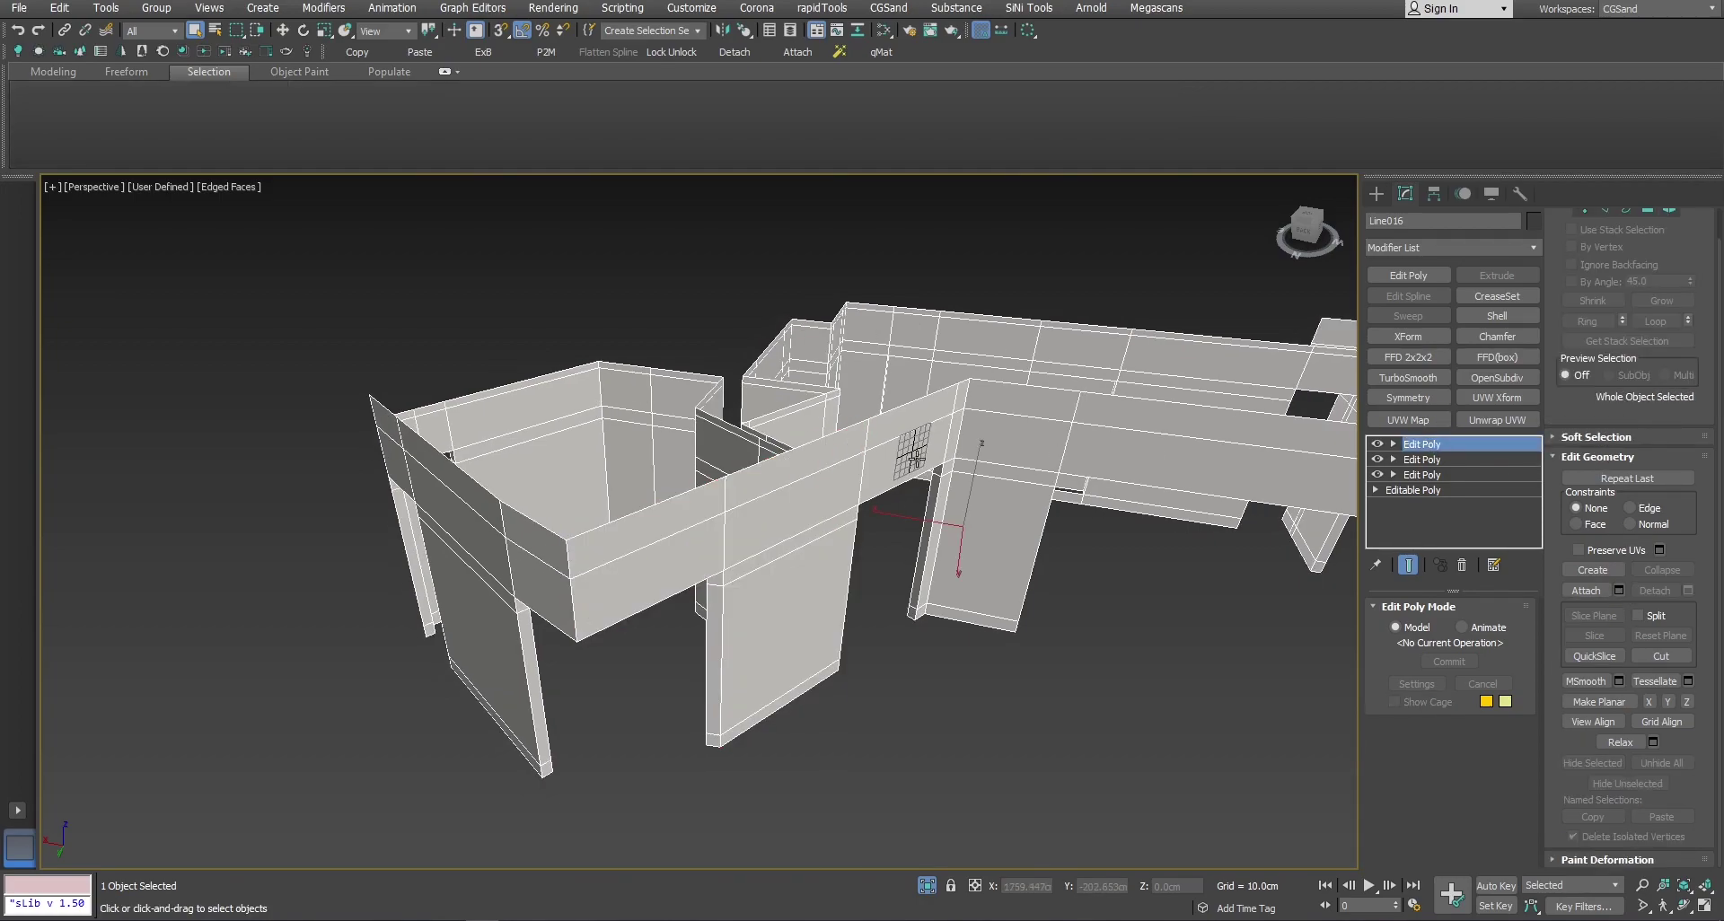
left_click(916, 453)
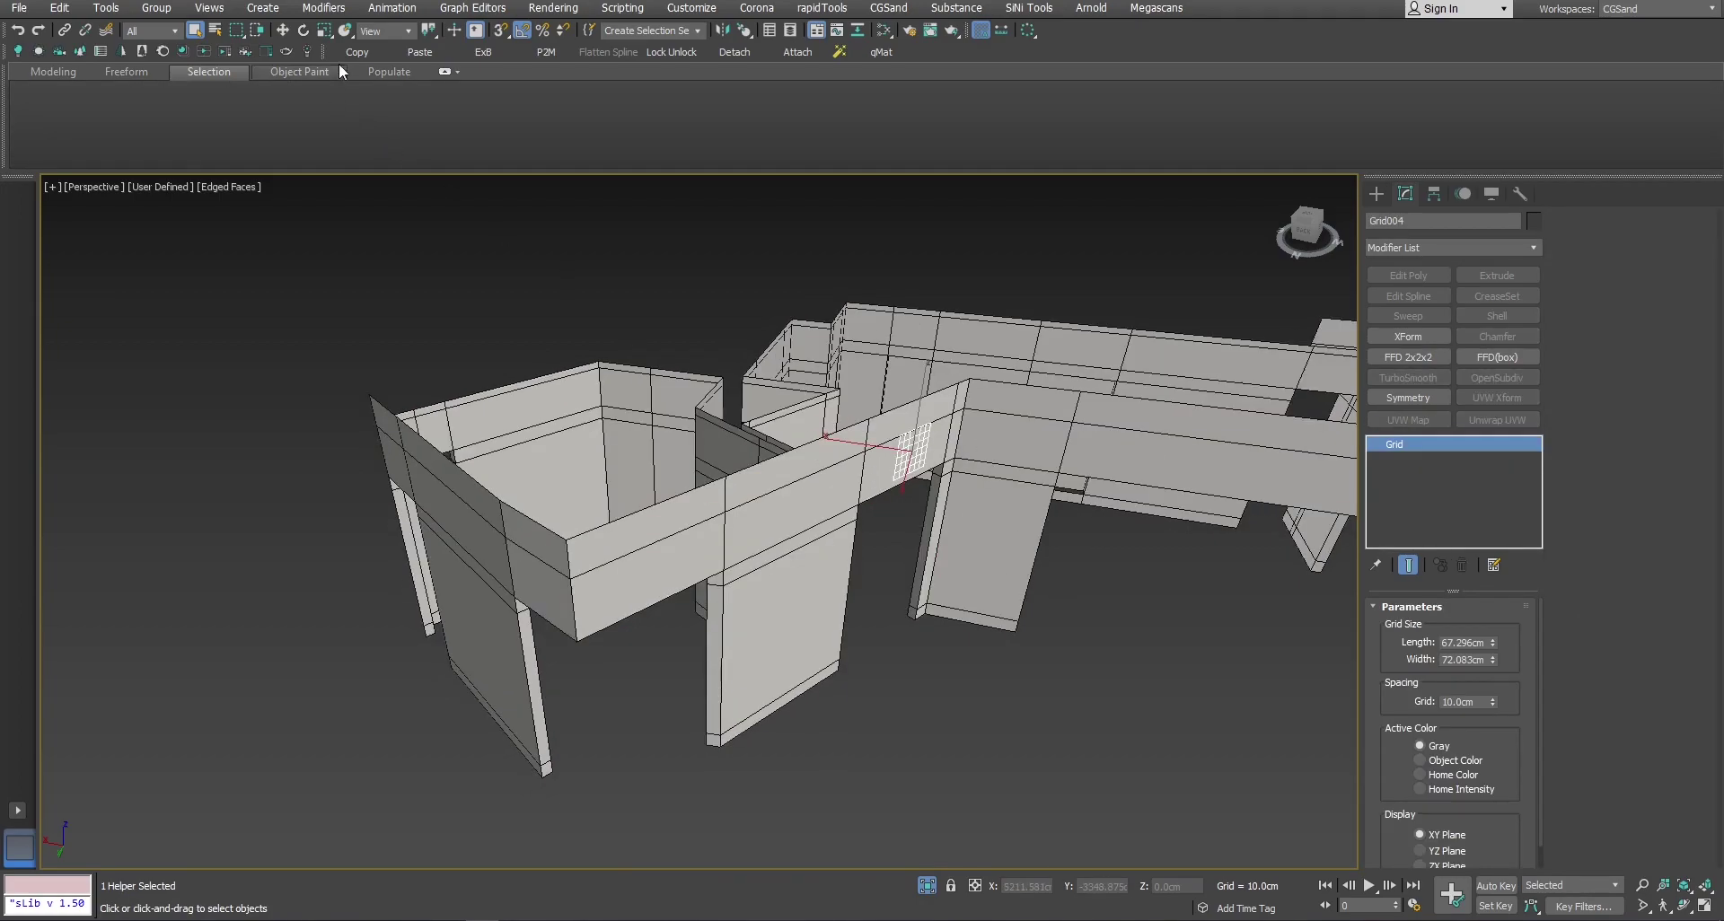
left_click(343, 31)
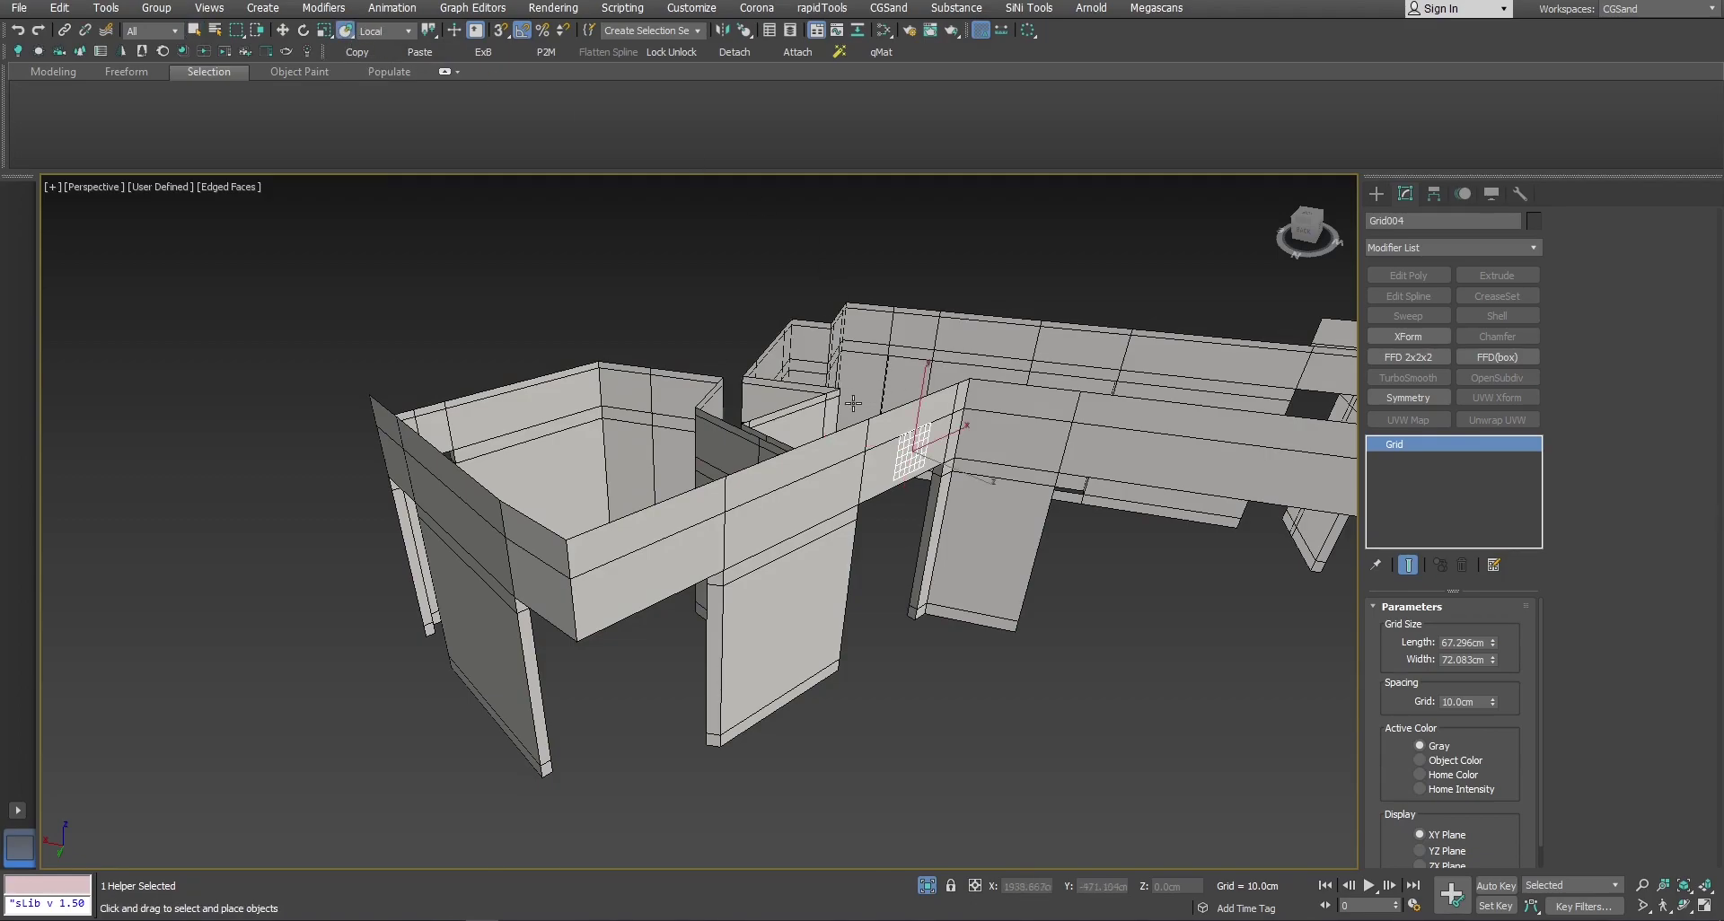
left_click_drag(908, 453, 460, 507)
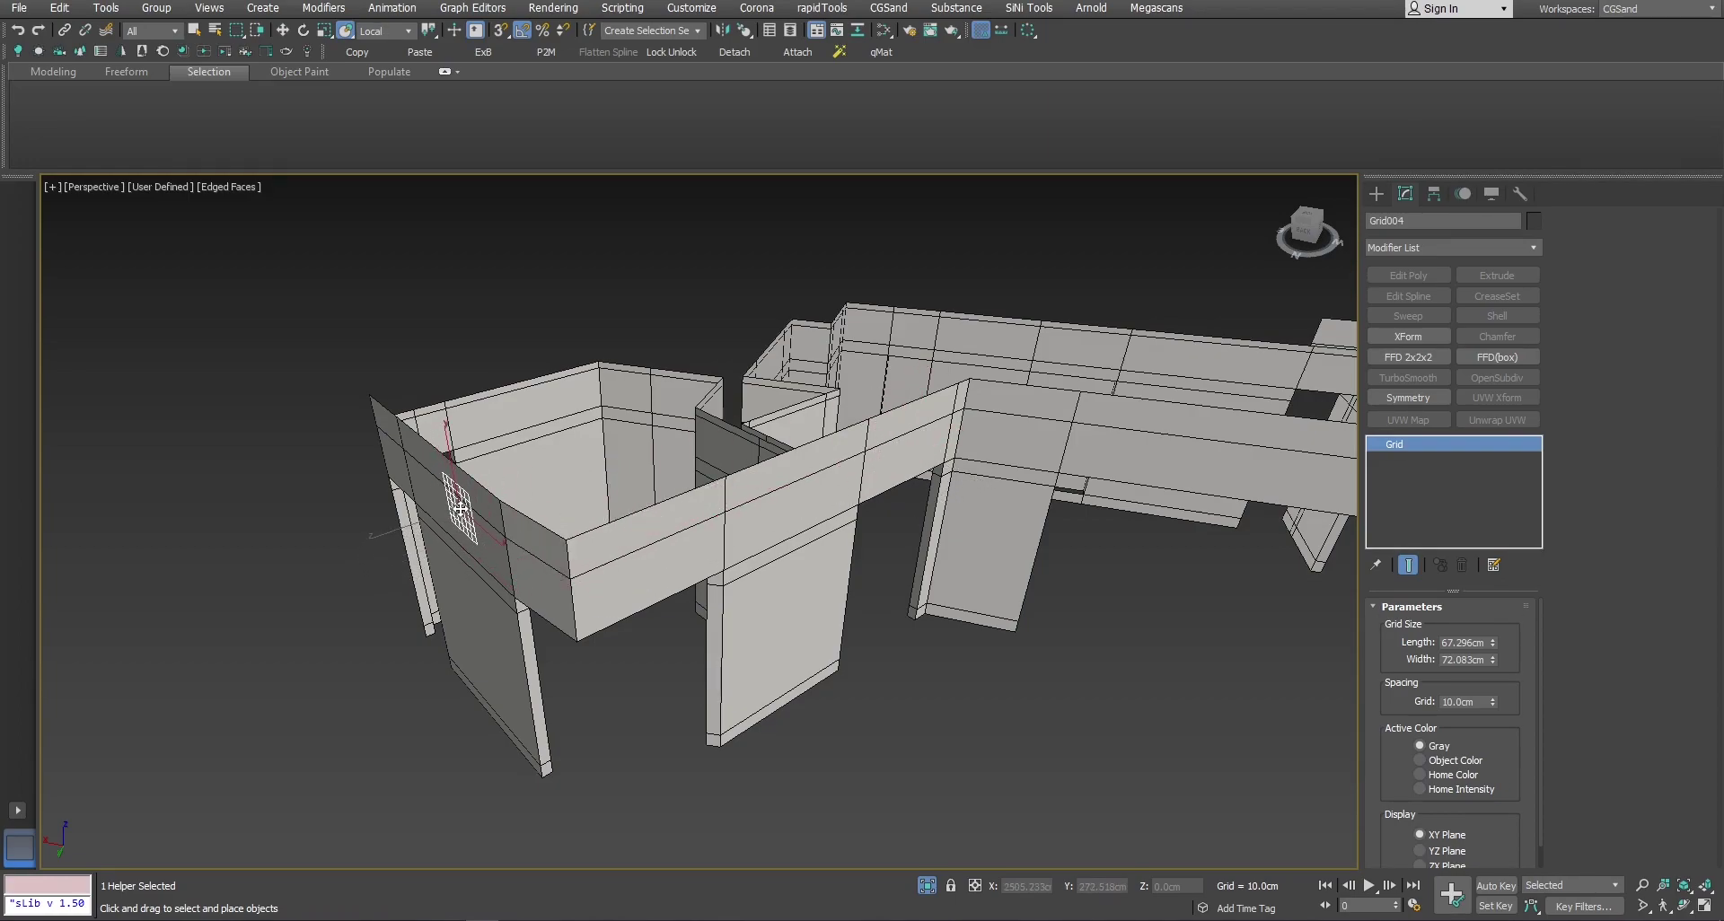
Step: Select the two polygons at the adjoining wall's skewed corner, align them to the active grid, and check the corner in the top view
left_click(542, 542)
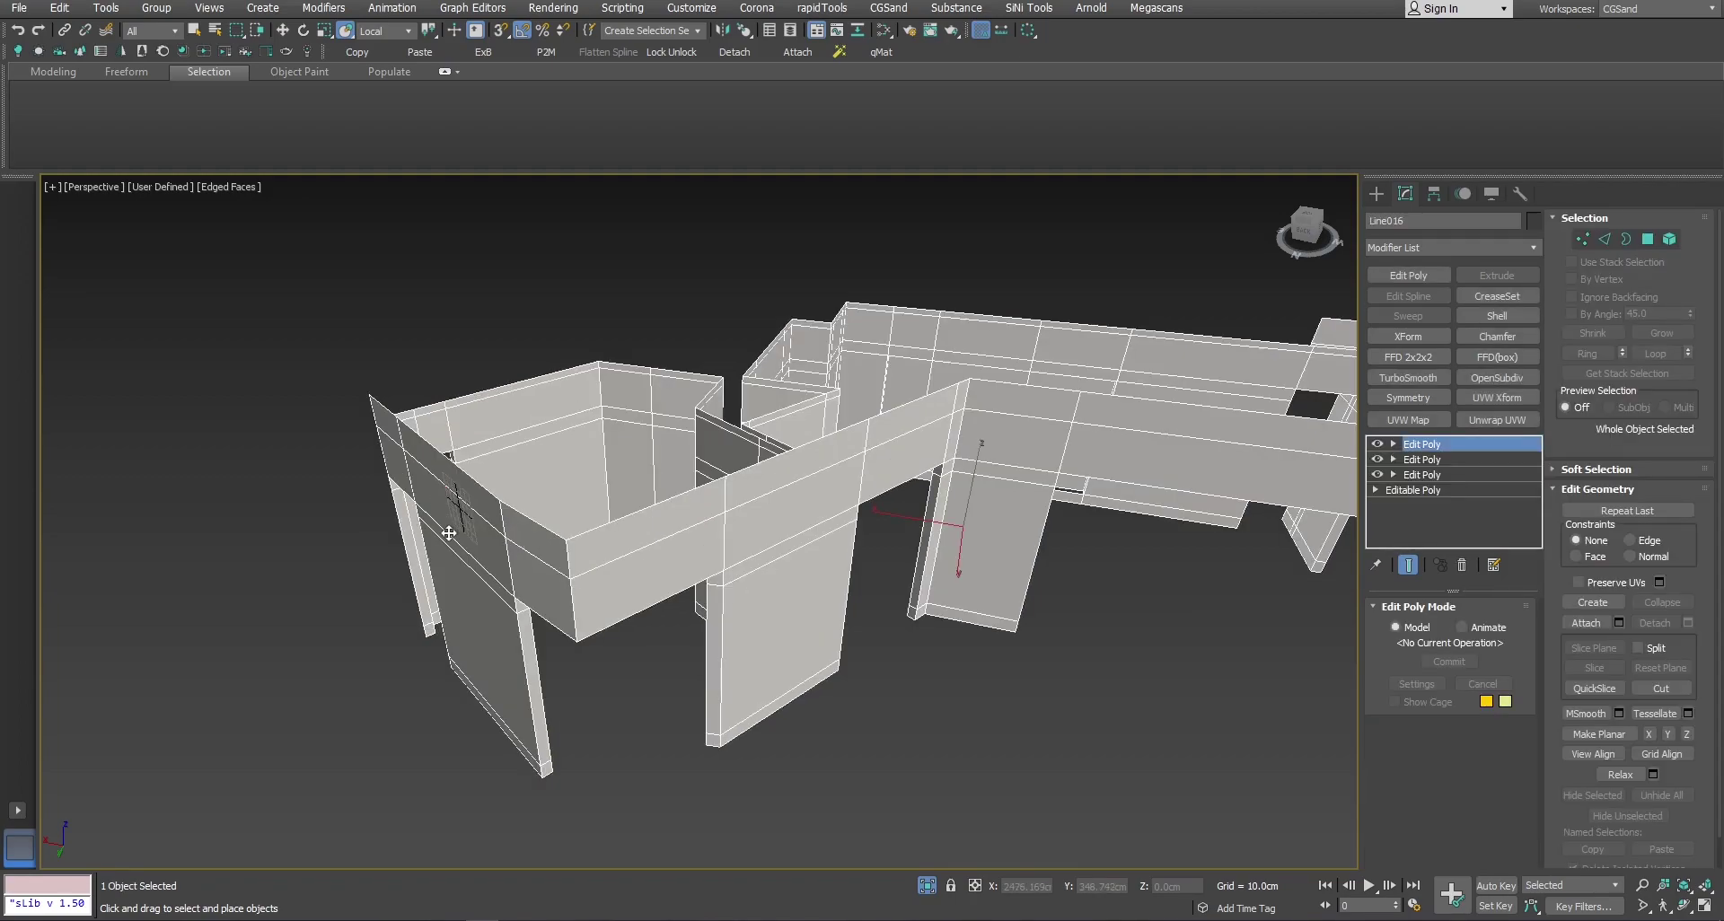
key("4")
key("q")
left_click(539, 558)
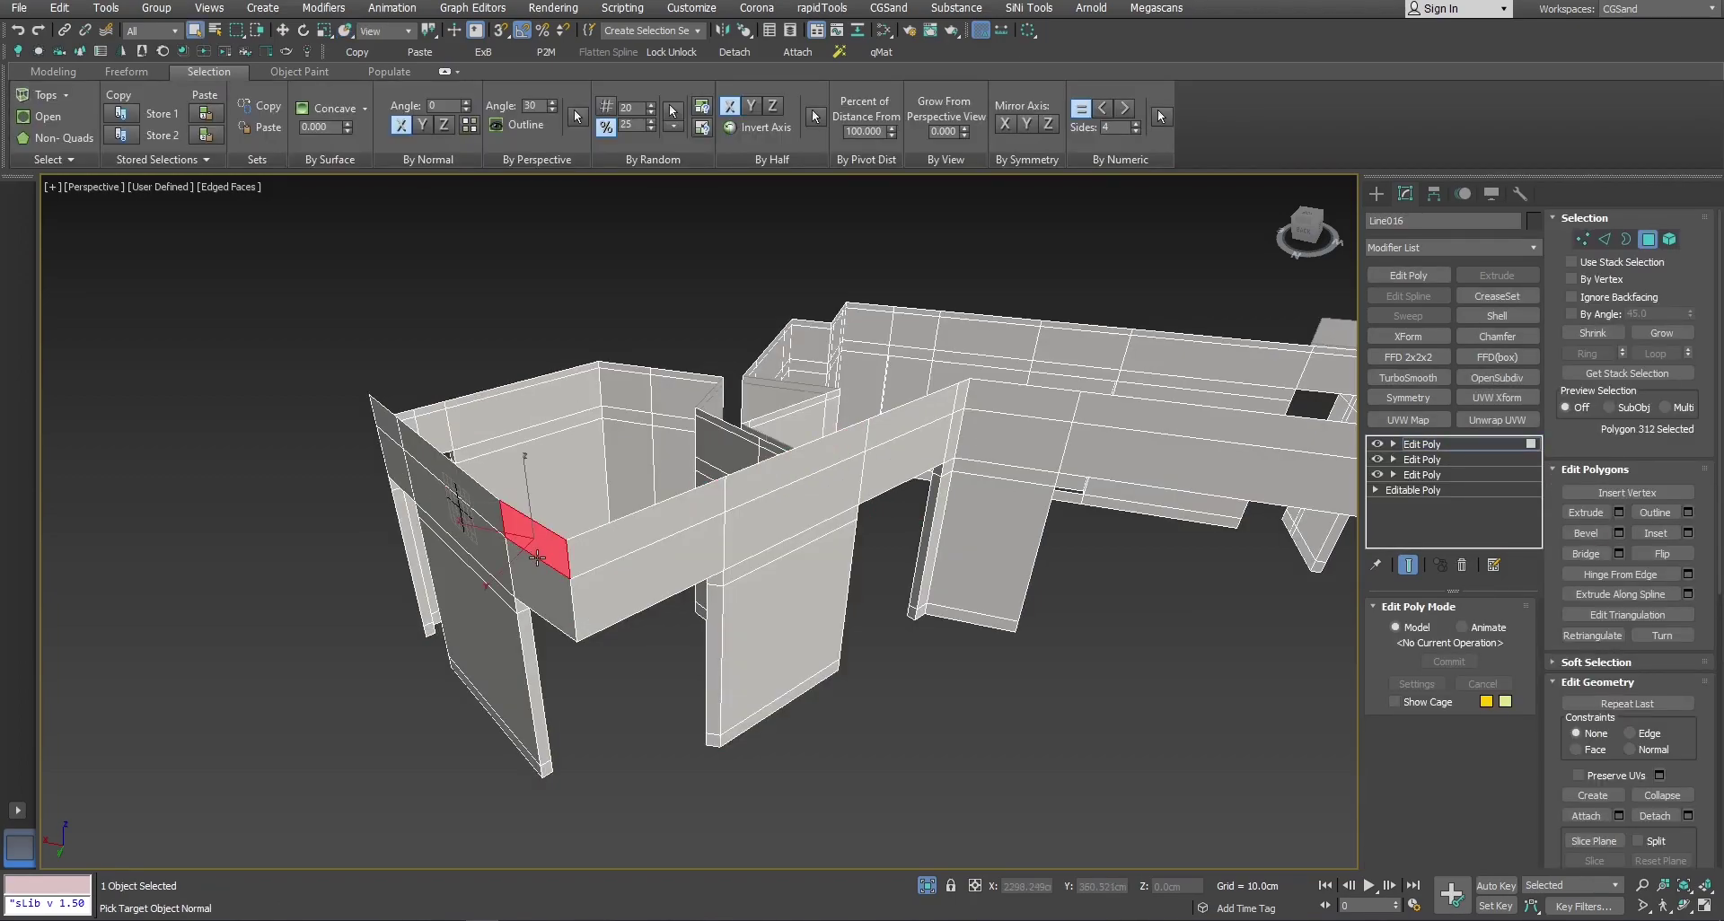
left_click(538, 582, "ctrl")
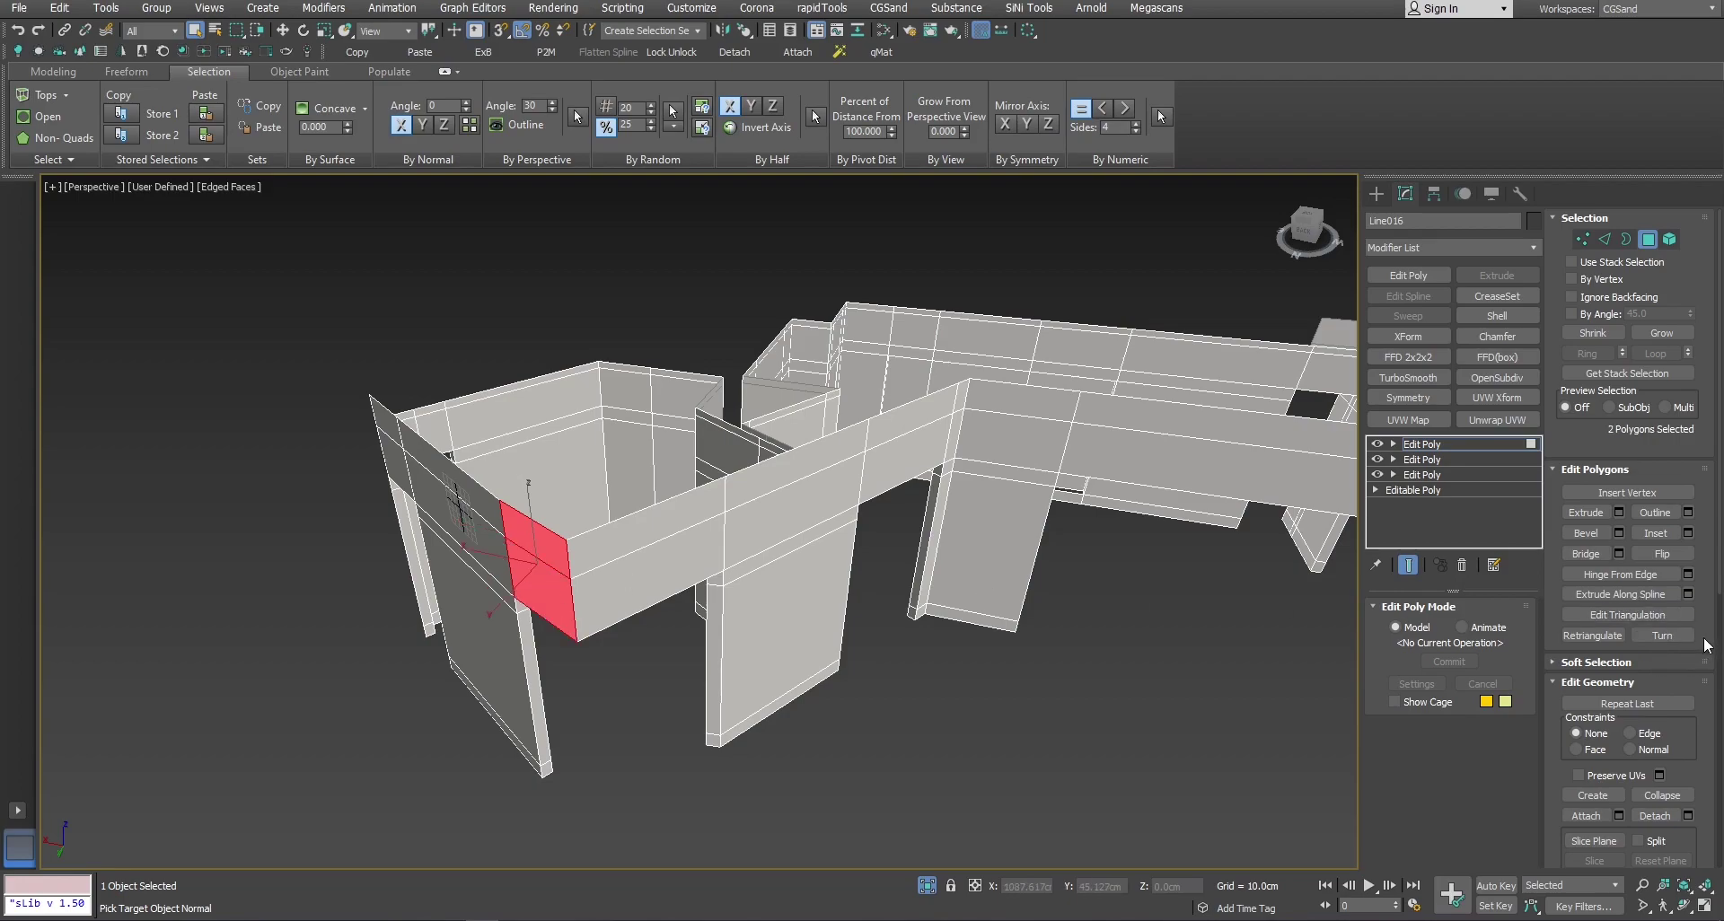
scroll(1686, 746, "down", 4)
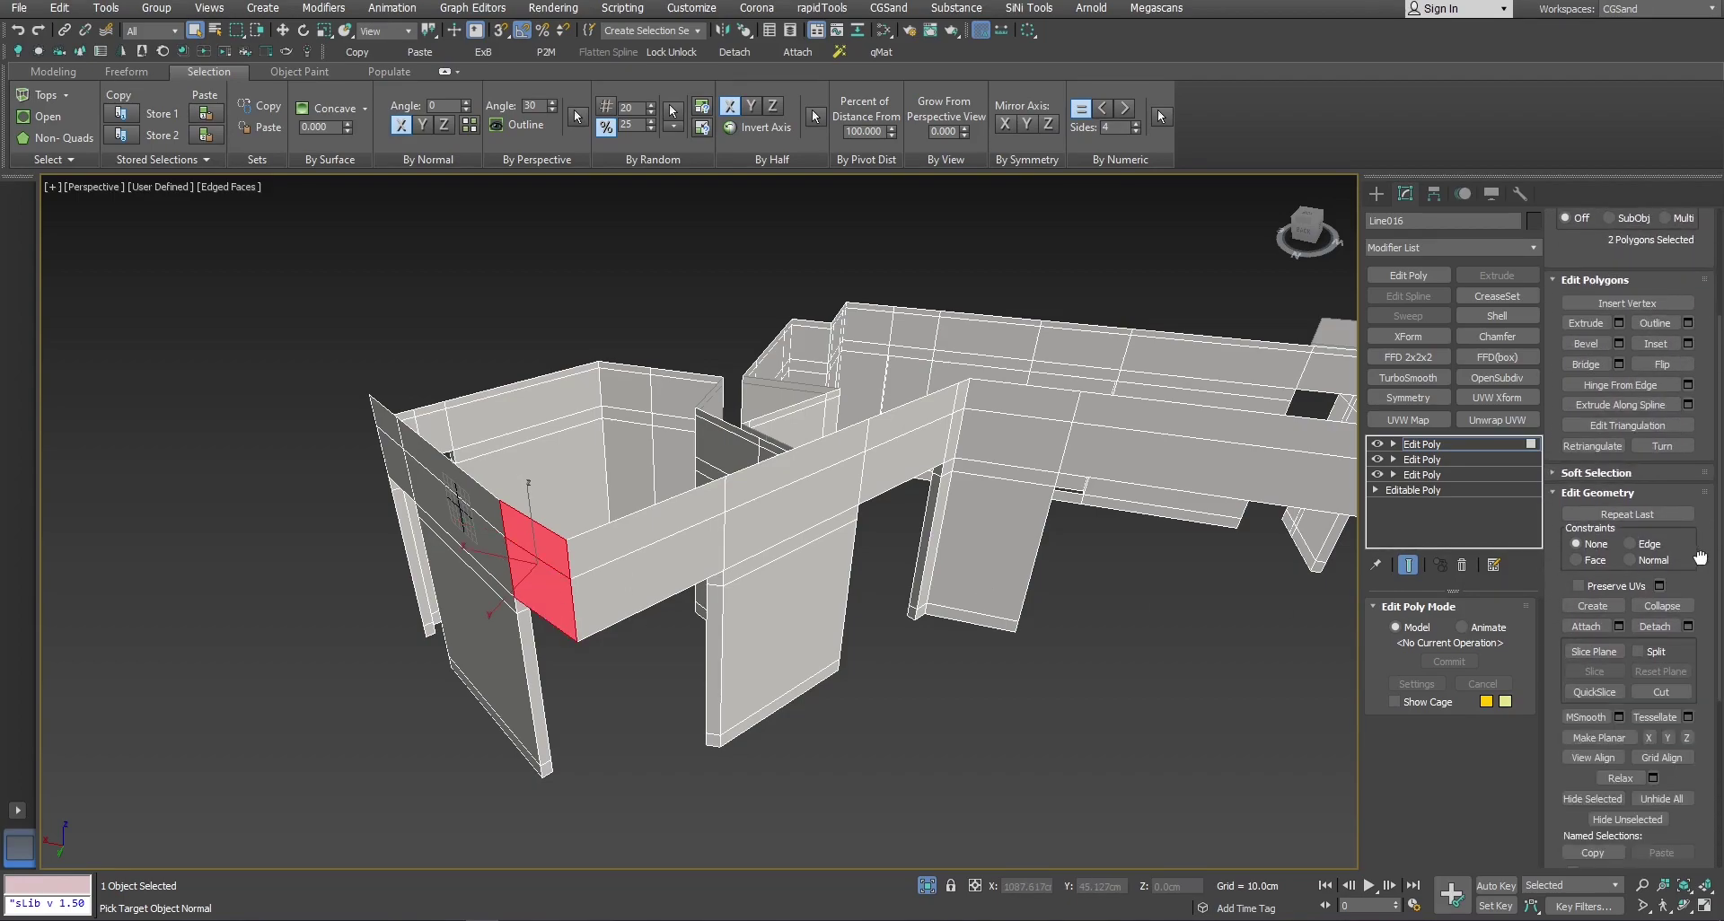
left_click(1680, 759)
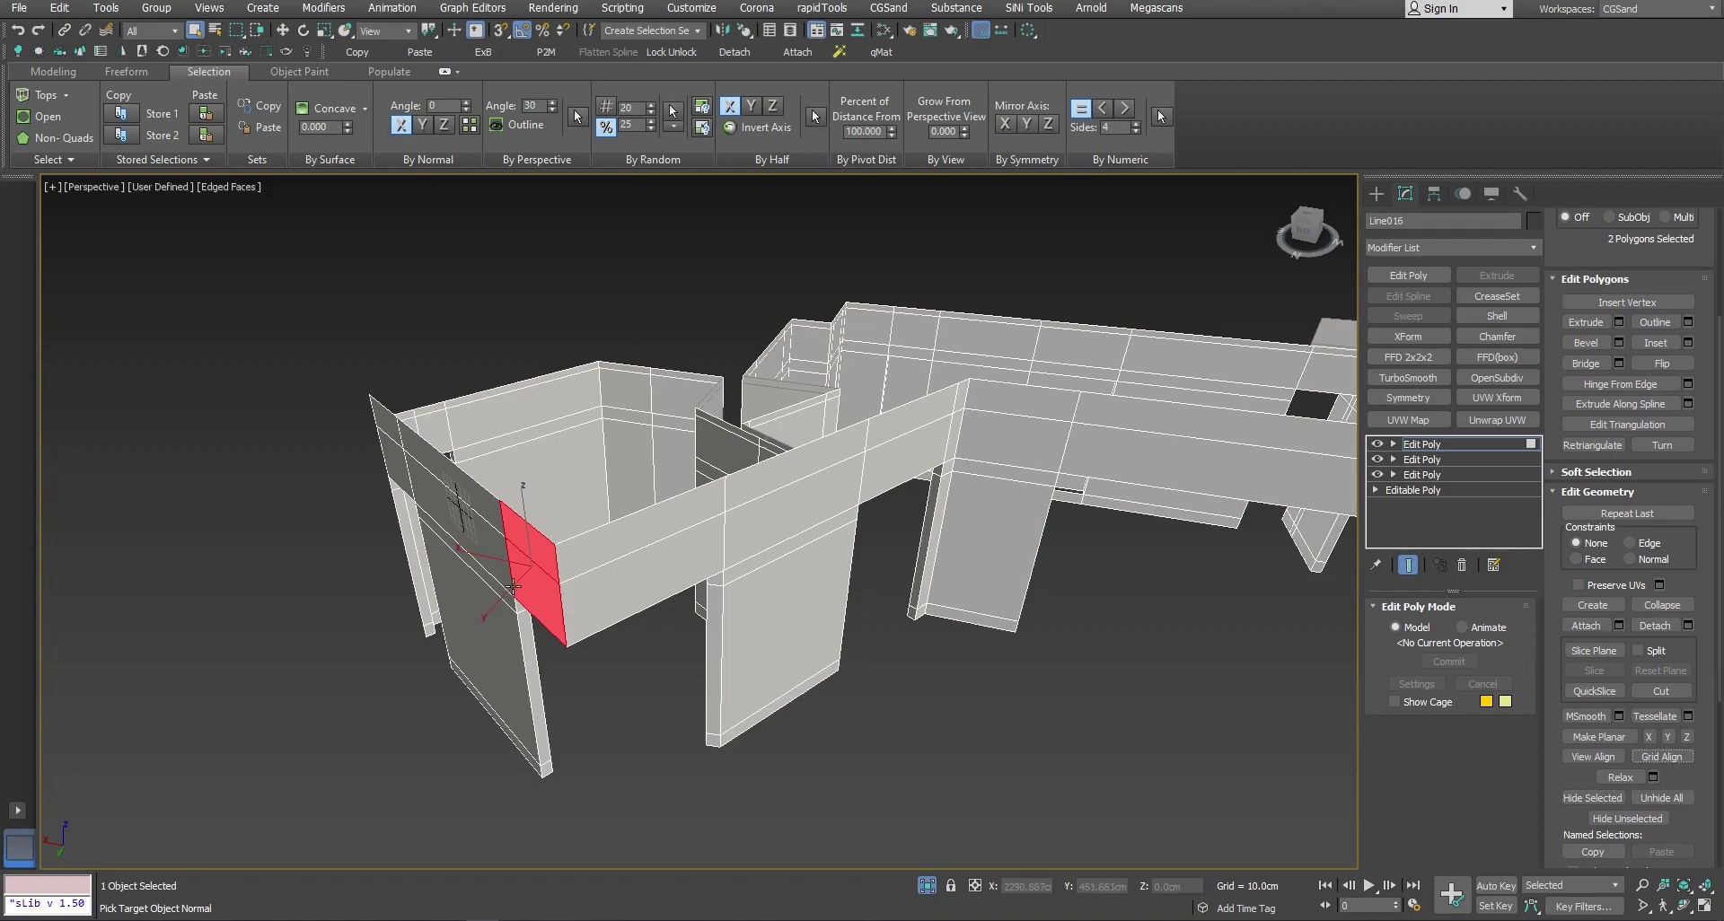
left_click(1445, 443)
key("alt+w")
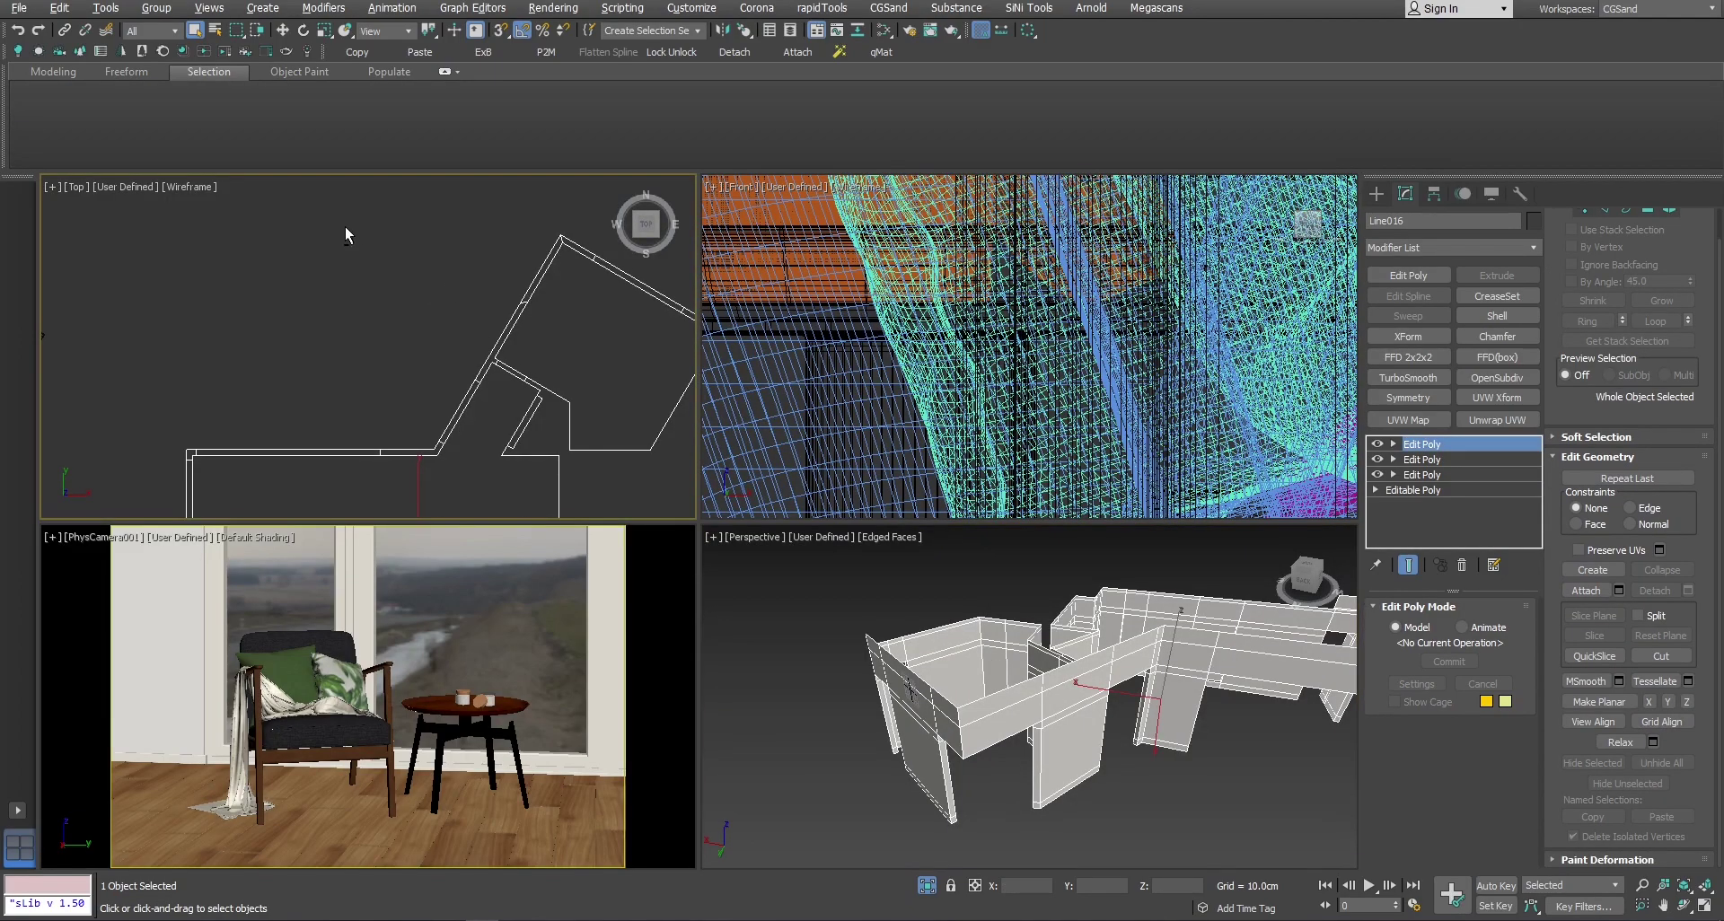
right_click(350, 235)
key("alt+w")
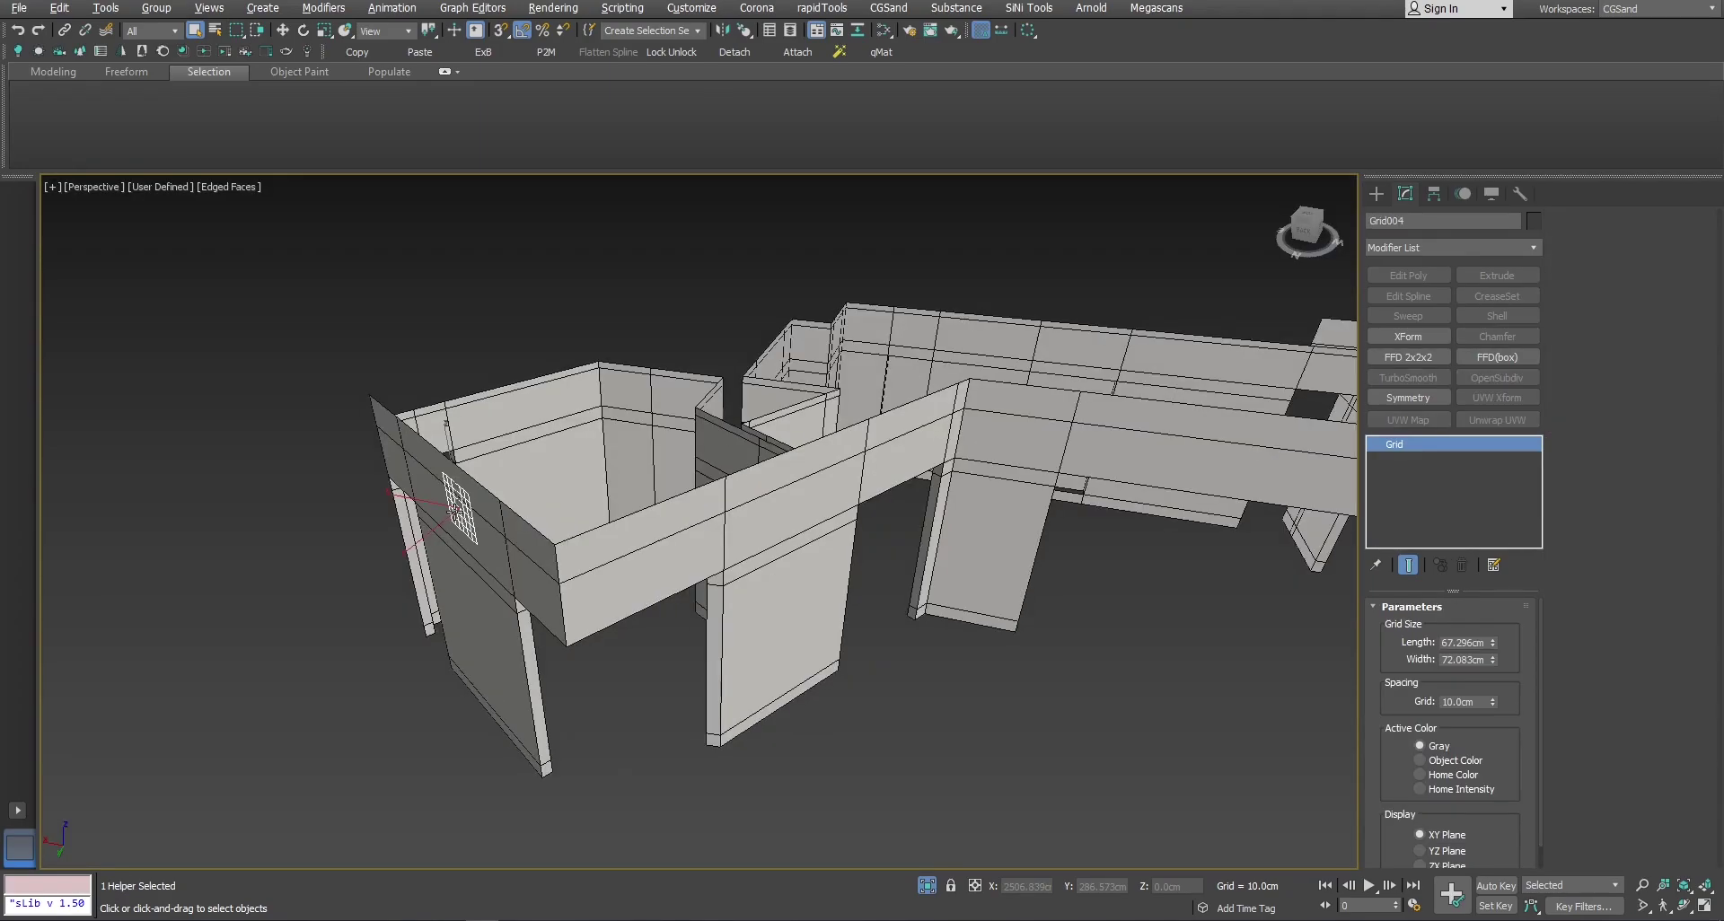
Step: Rotate the grid helper in its local axes from the wall plane to a horizontal orientation
key("e")
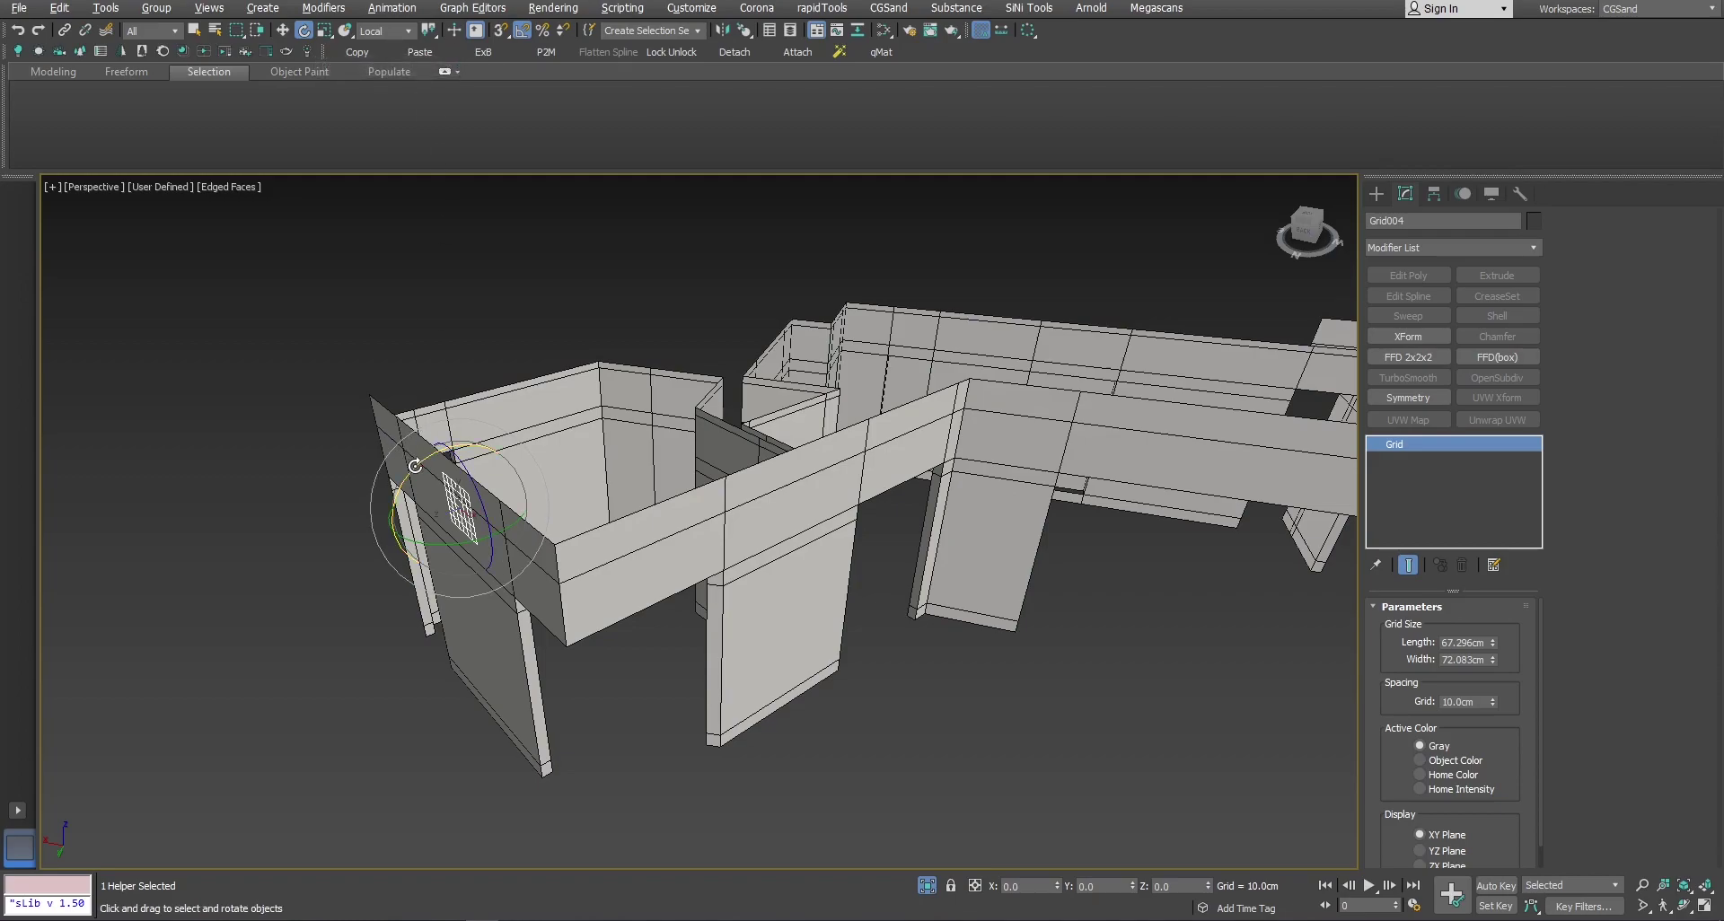
left_click_drag(417, 467, 512, 435)
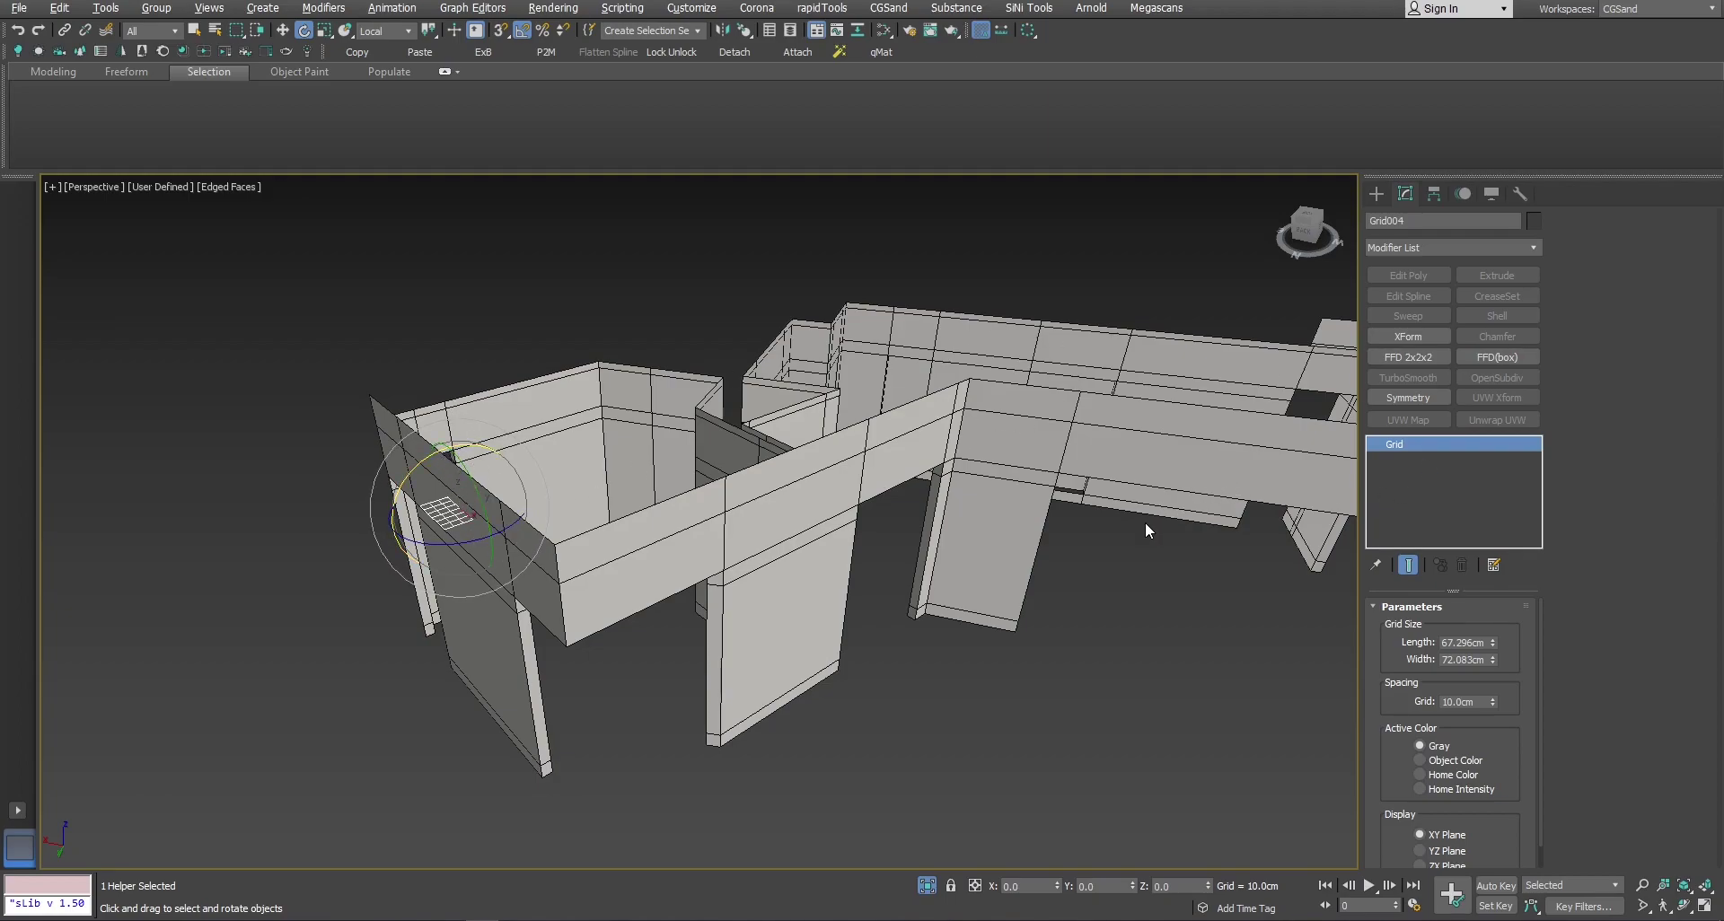
Step: Deselect the grid helper and examine the angled room's walls in the top view
key("alt+w")
right_click(339, 325)
key("alt+w")
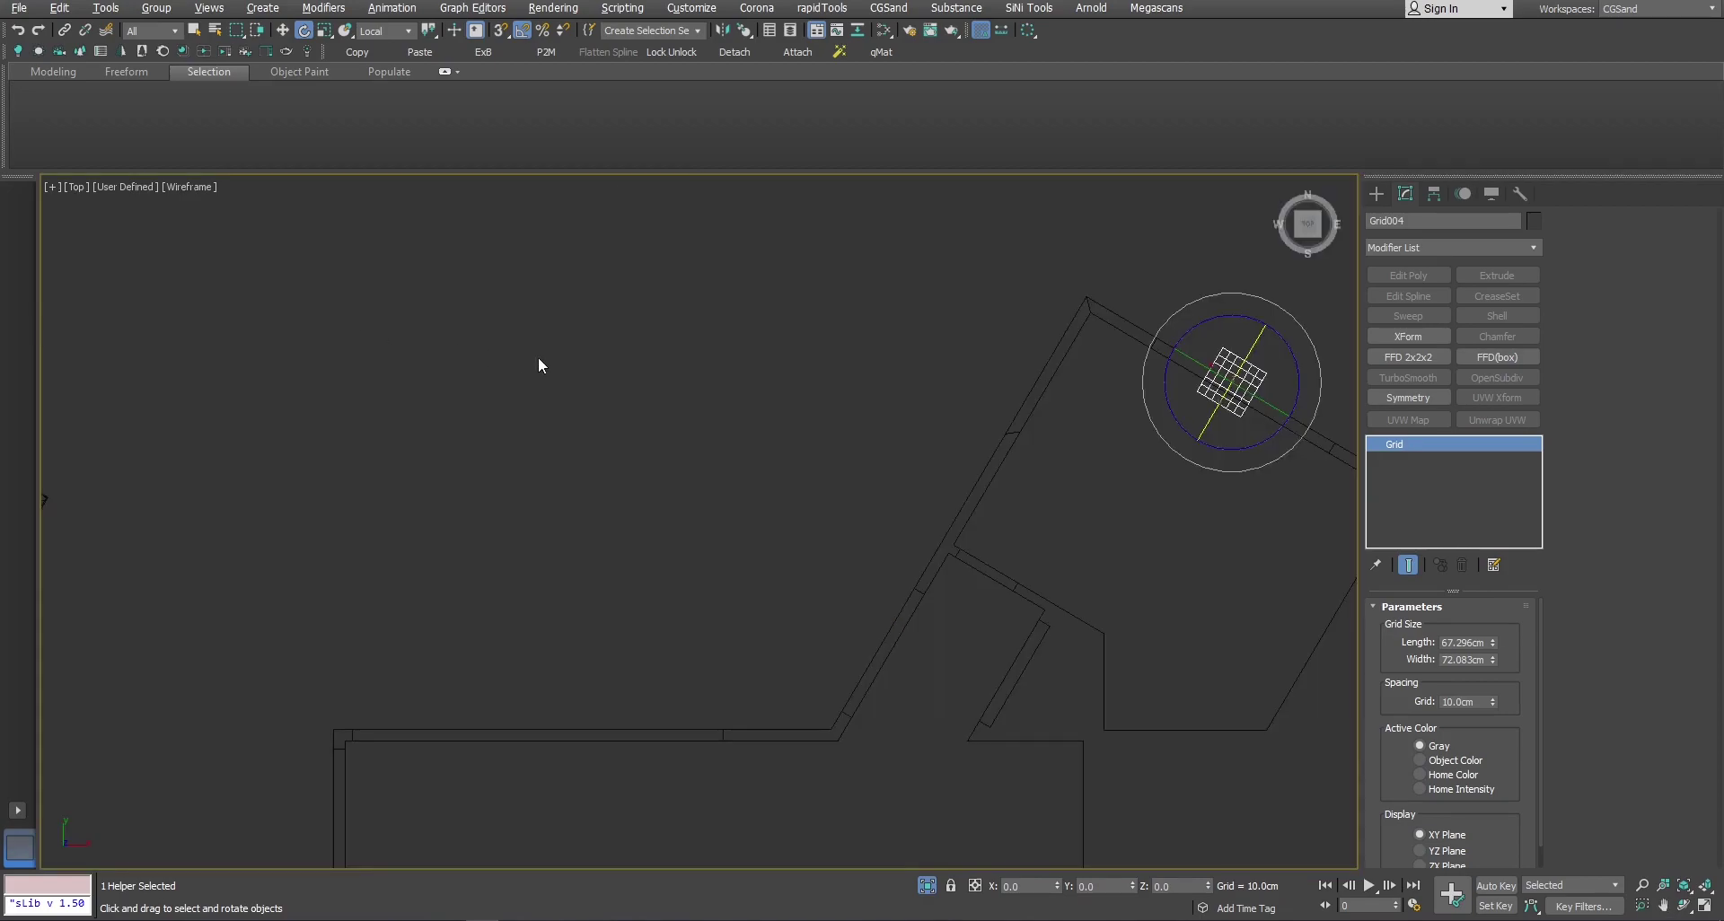
left_click(561, 363)
scroll(778, 400, "down", 3)
middle_click_drag(778, 397, 724, 362)
scroll(895, 483, "up", 2)
scroll(866, 431, "down", 2)
middle_click_drag(894, 483, 1106, 379)
Step: Switch one of the viewports from the standard Top view to the active grid's Top view
key("alt+w")
key("t")
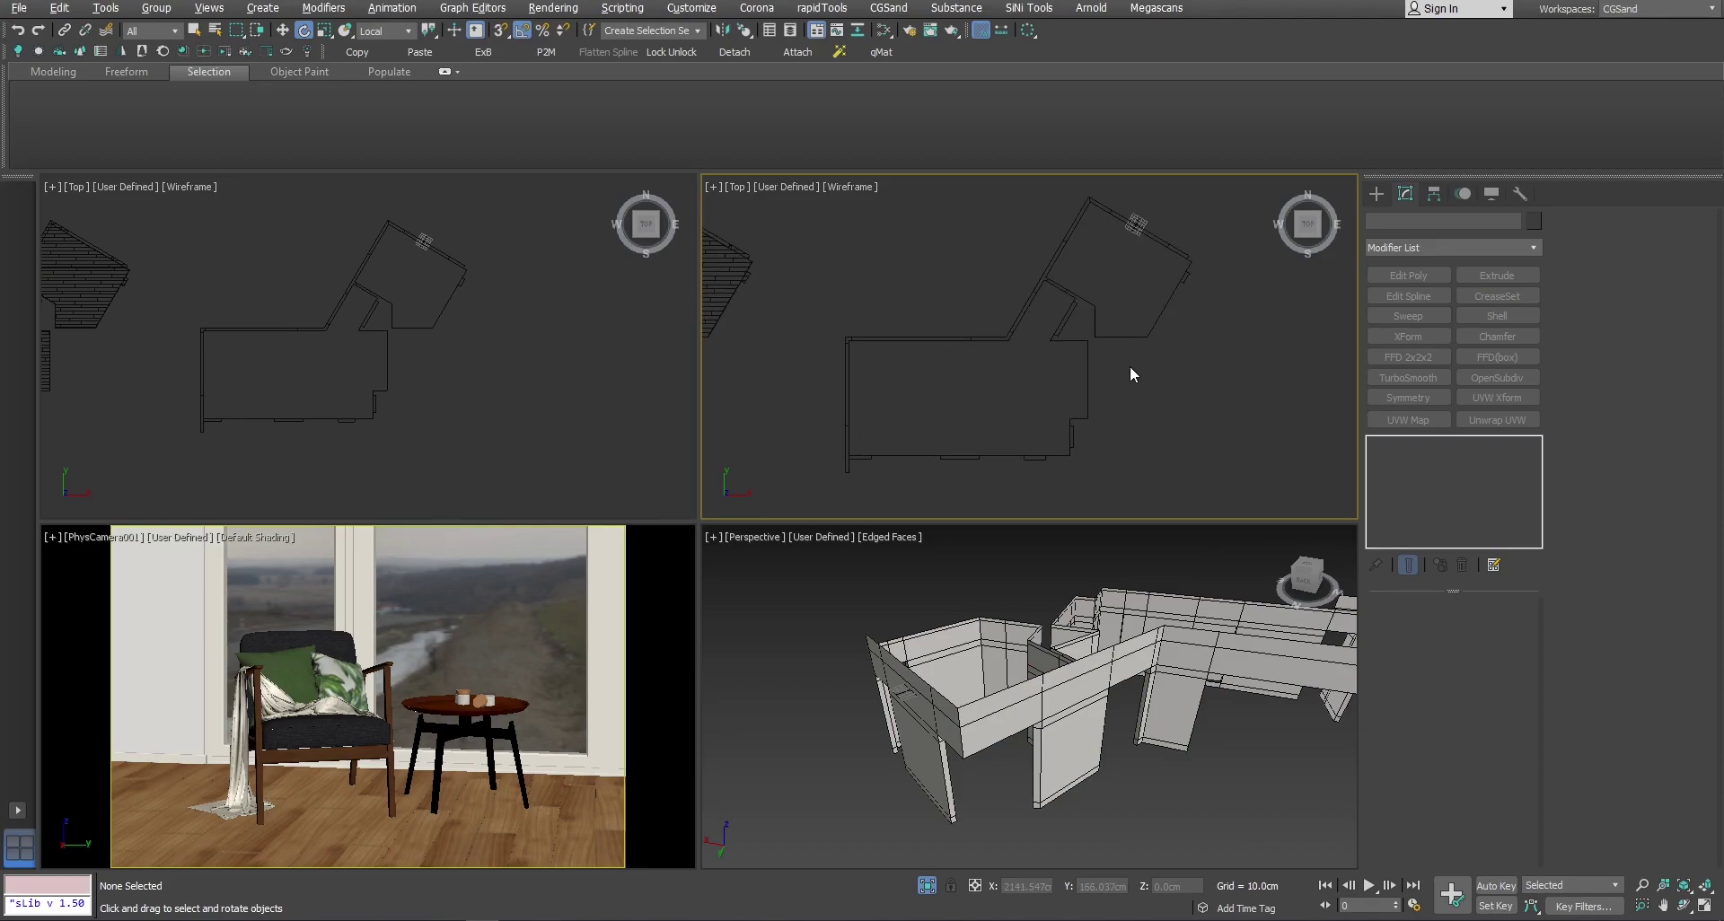
left_click(739, 186)
mouse_move(865, 458)
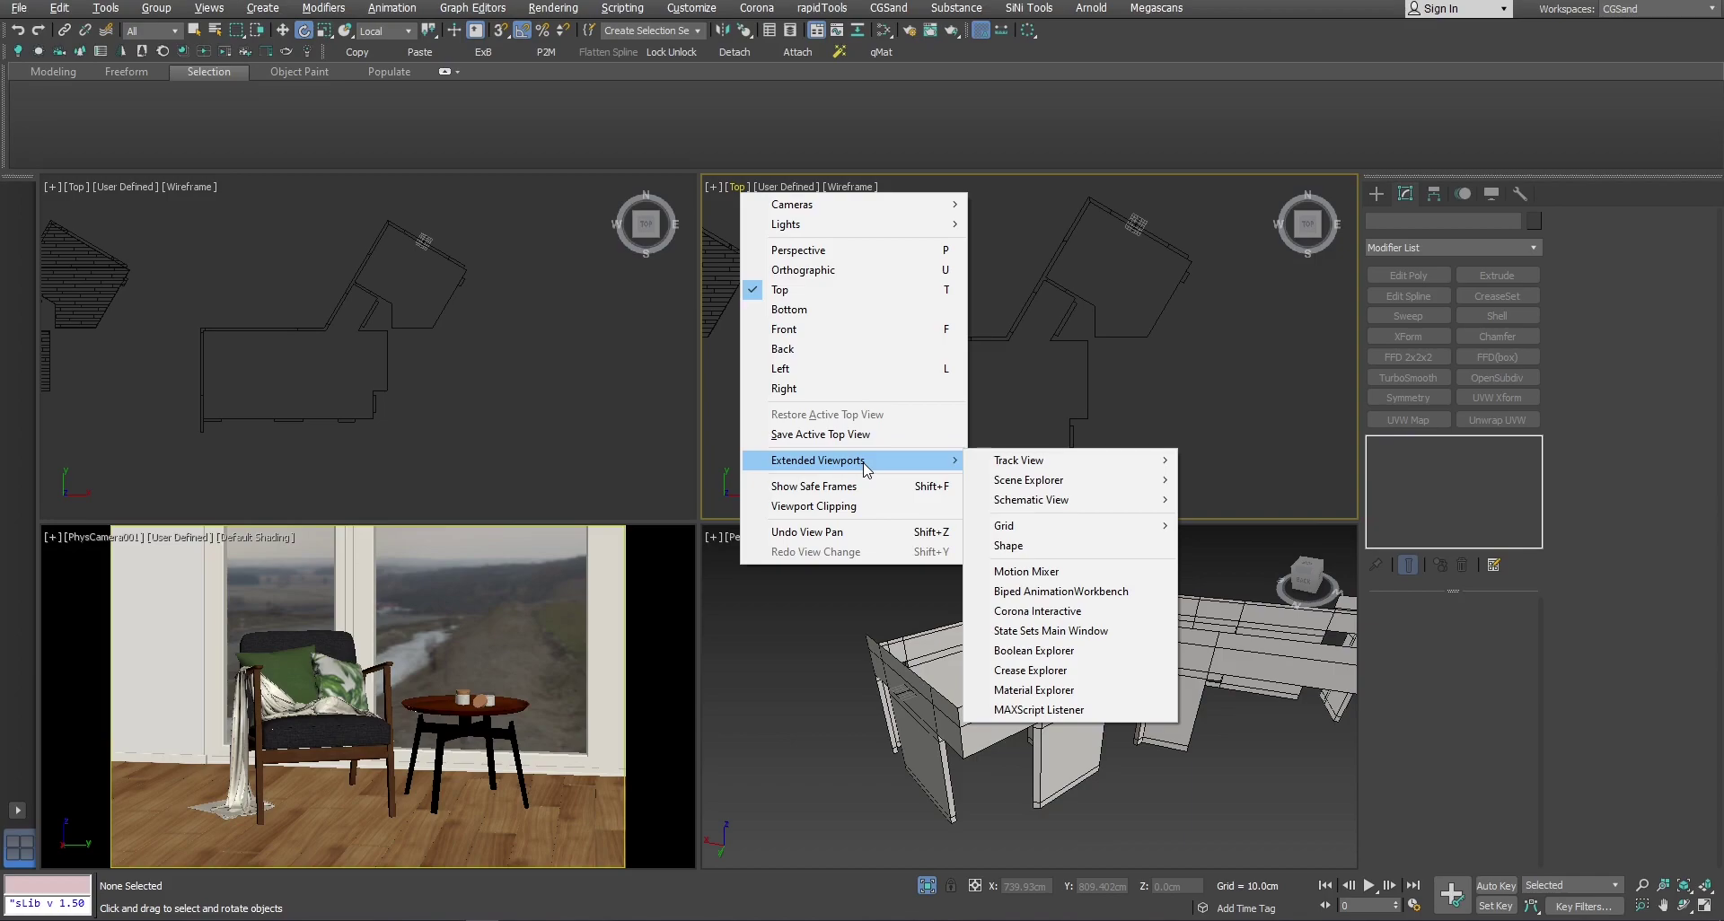
mouse_move(1066, 530)
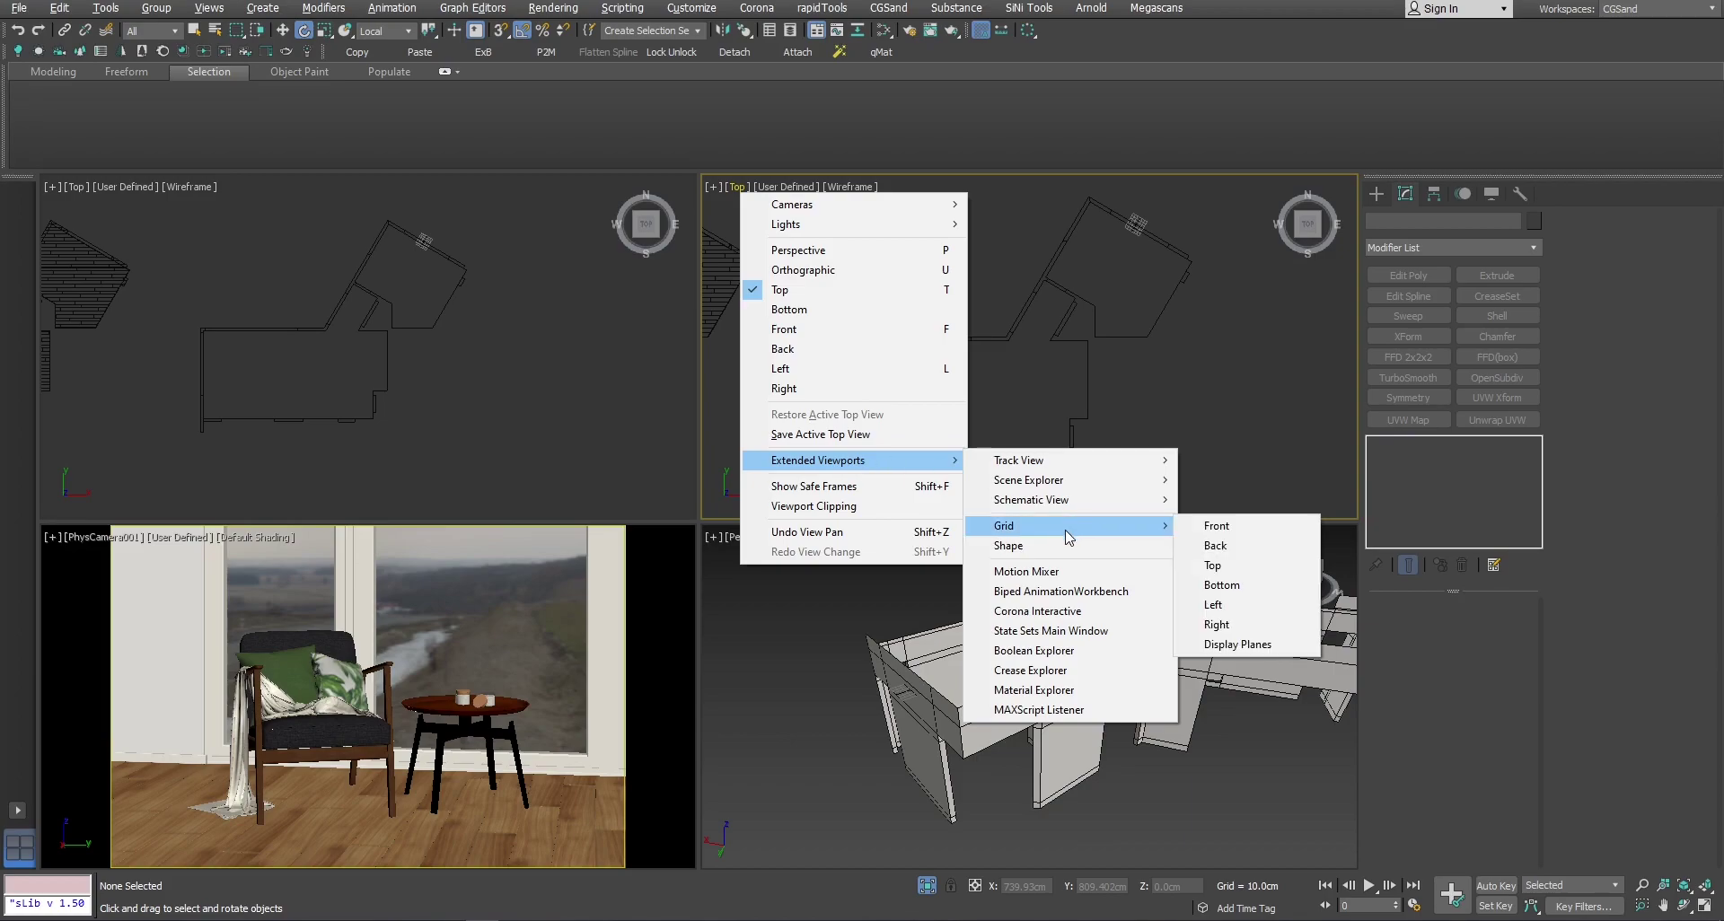
left_click(1266, 565)
scroll(1140, 271, "down", 5)
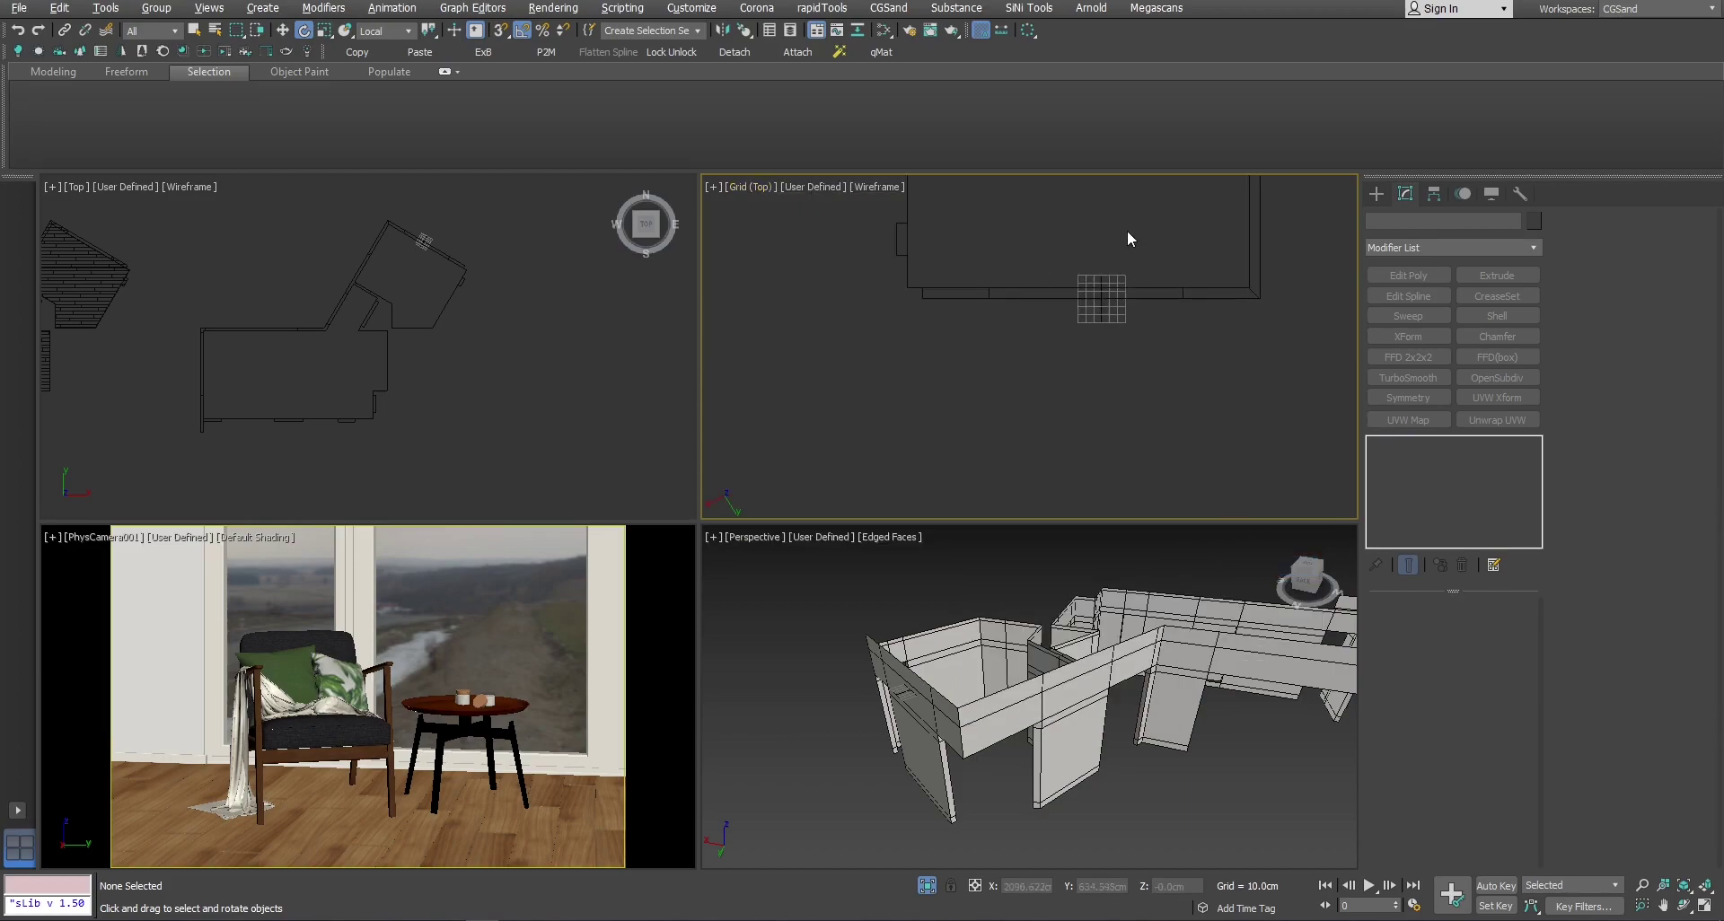
middle_click_drag(1128, 231, 1000, 424)
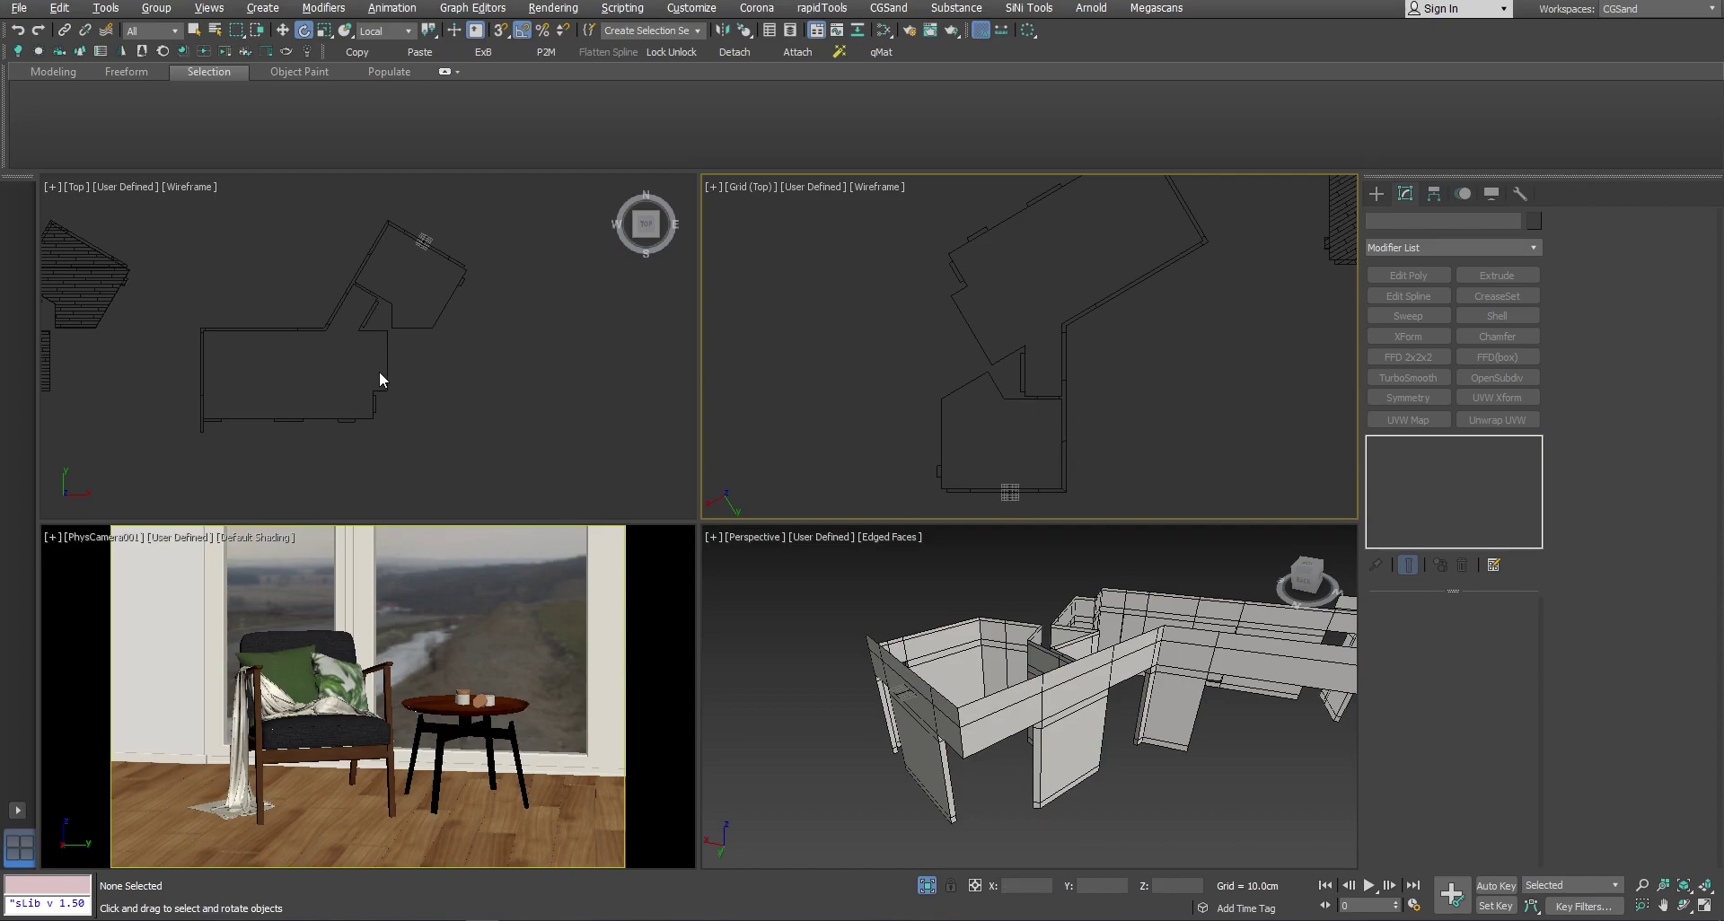
Step: Activate the home grid and check the floor plan in the Grid (Top) viewport
left_click(107, 9)
mouse_move(287, 552)
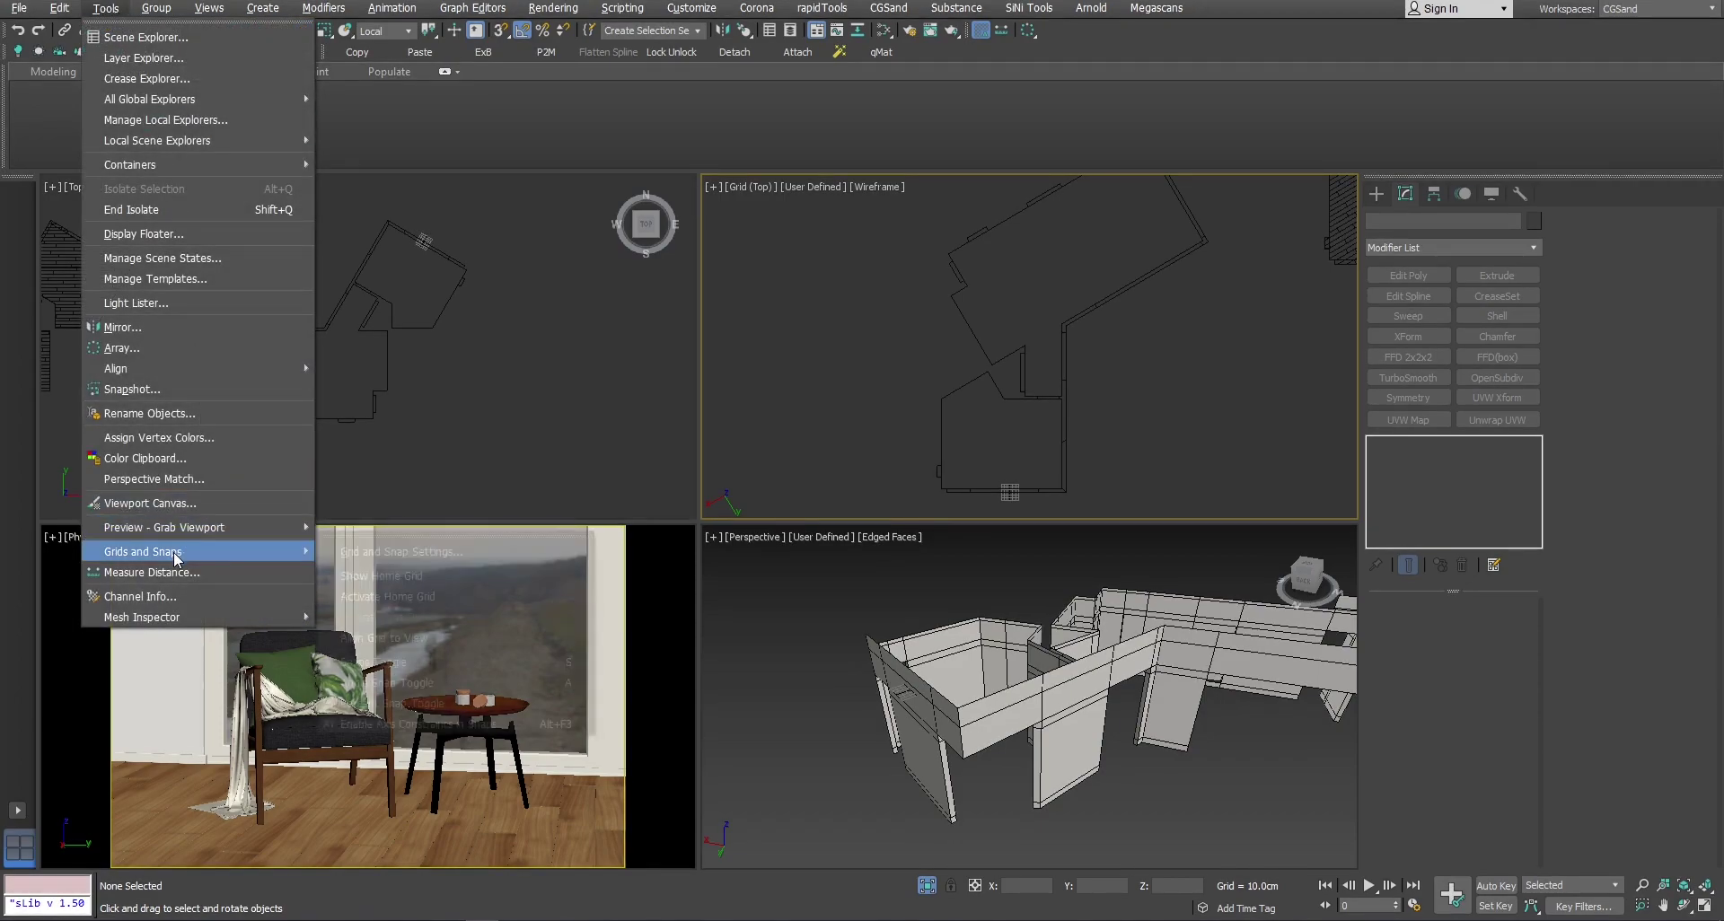
left_click(431, 596)
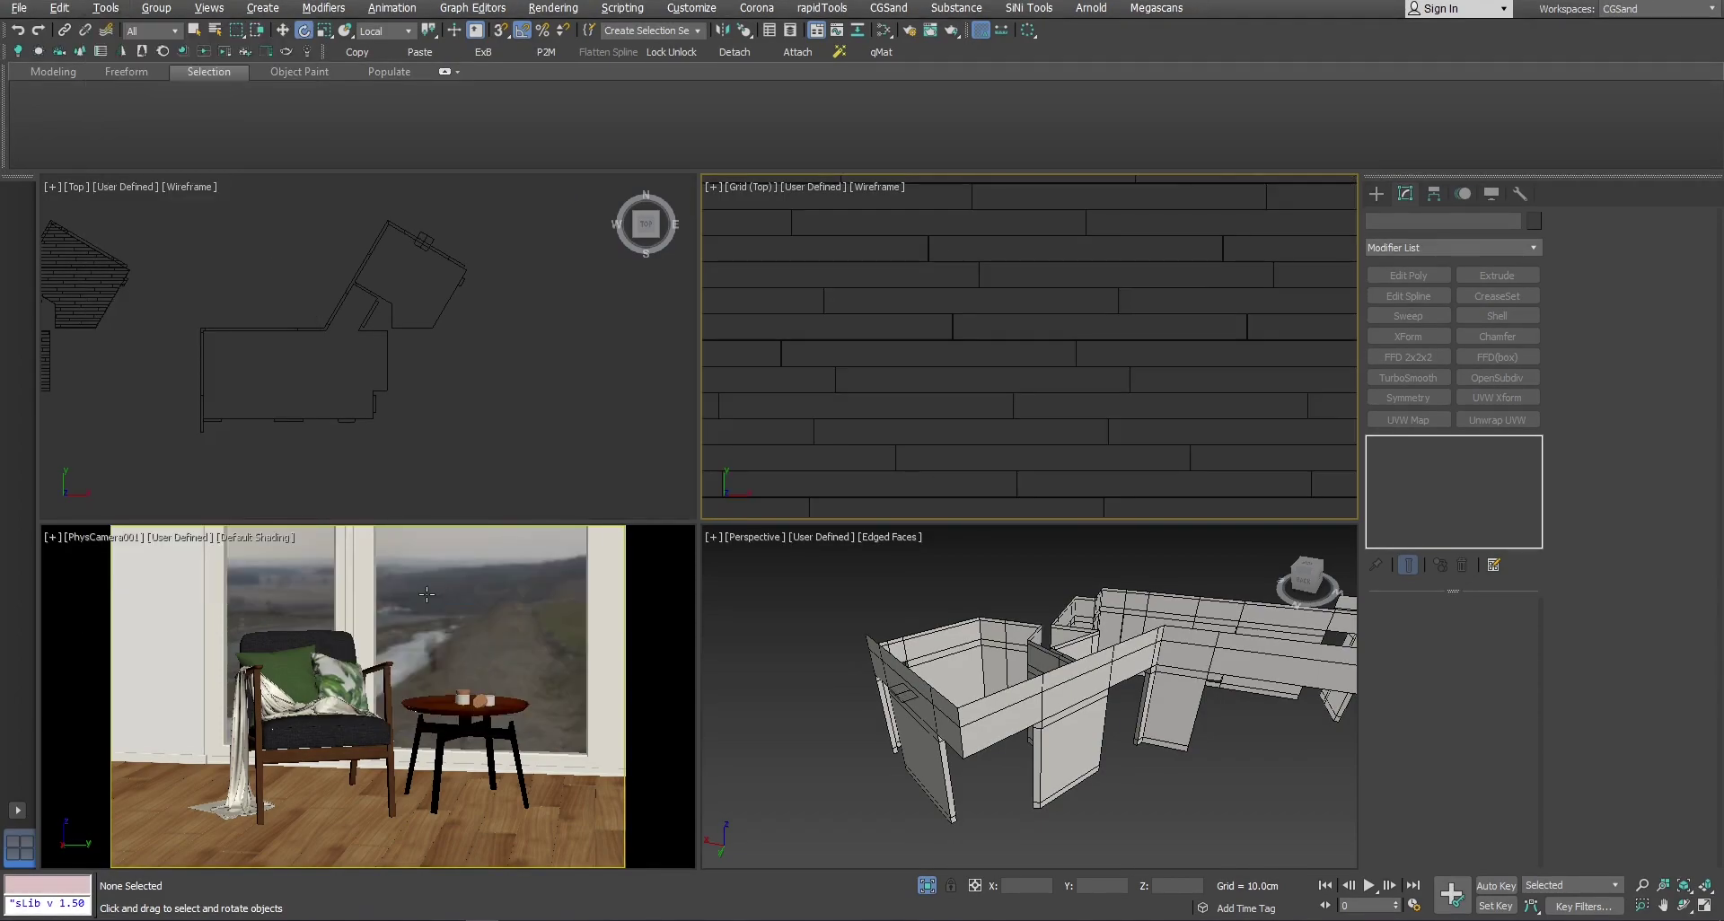
scroll(853, 466, "down", 5)
scroll(1009, 308, "up", 2)
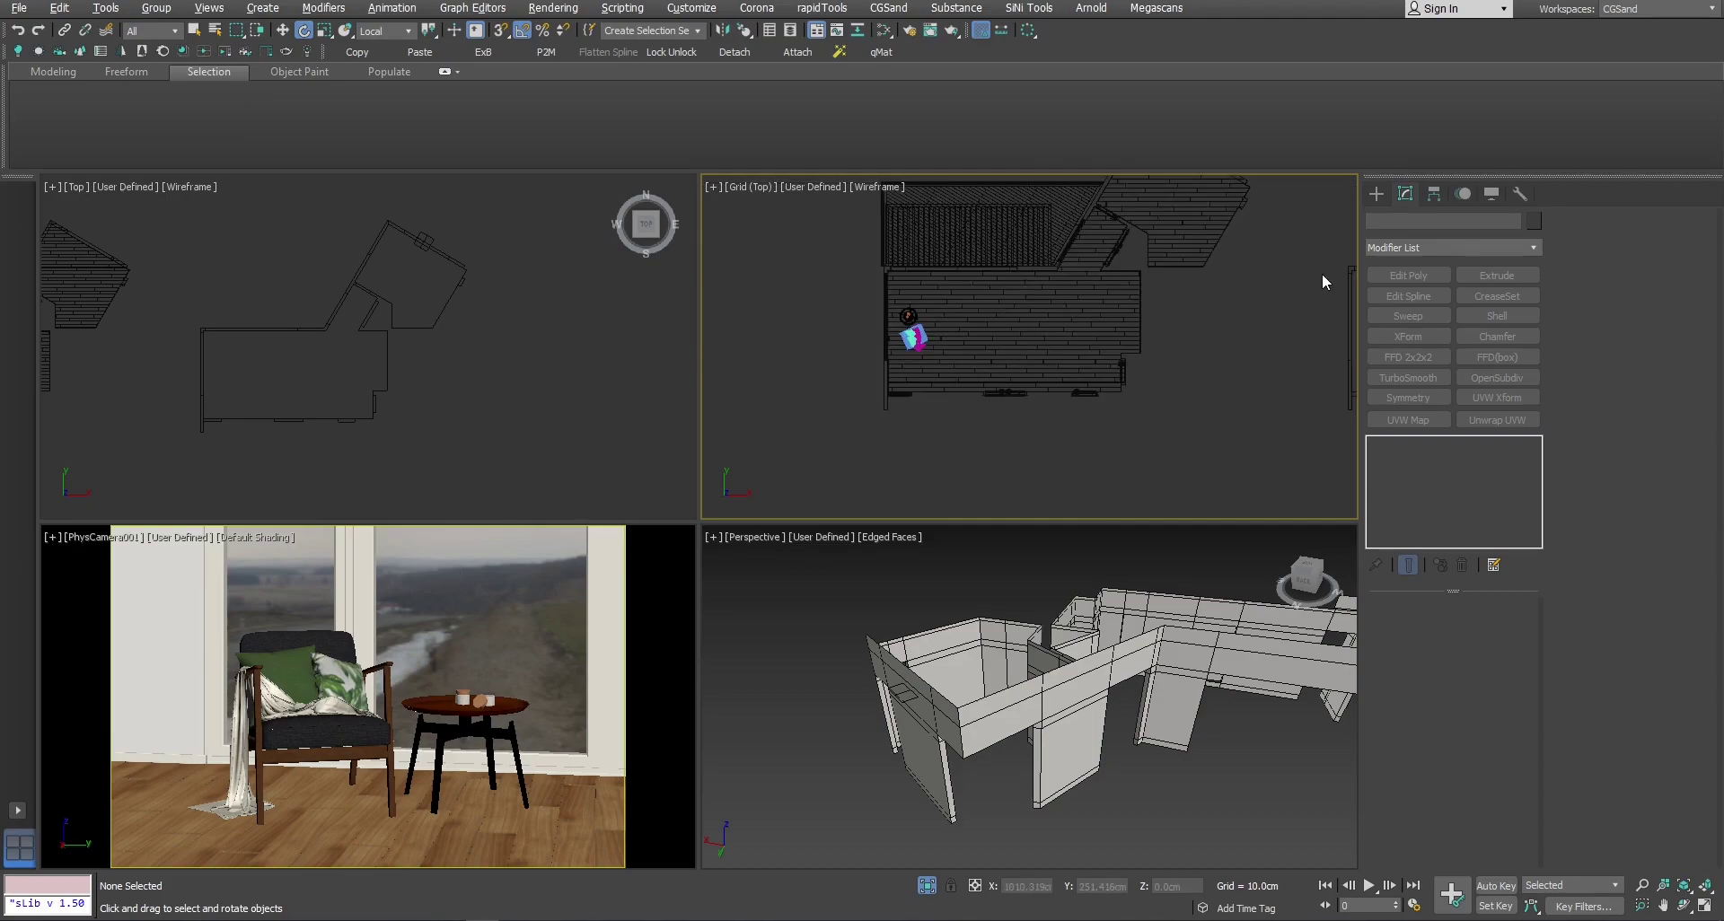
left_click(497, 400)
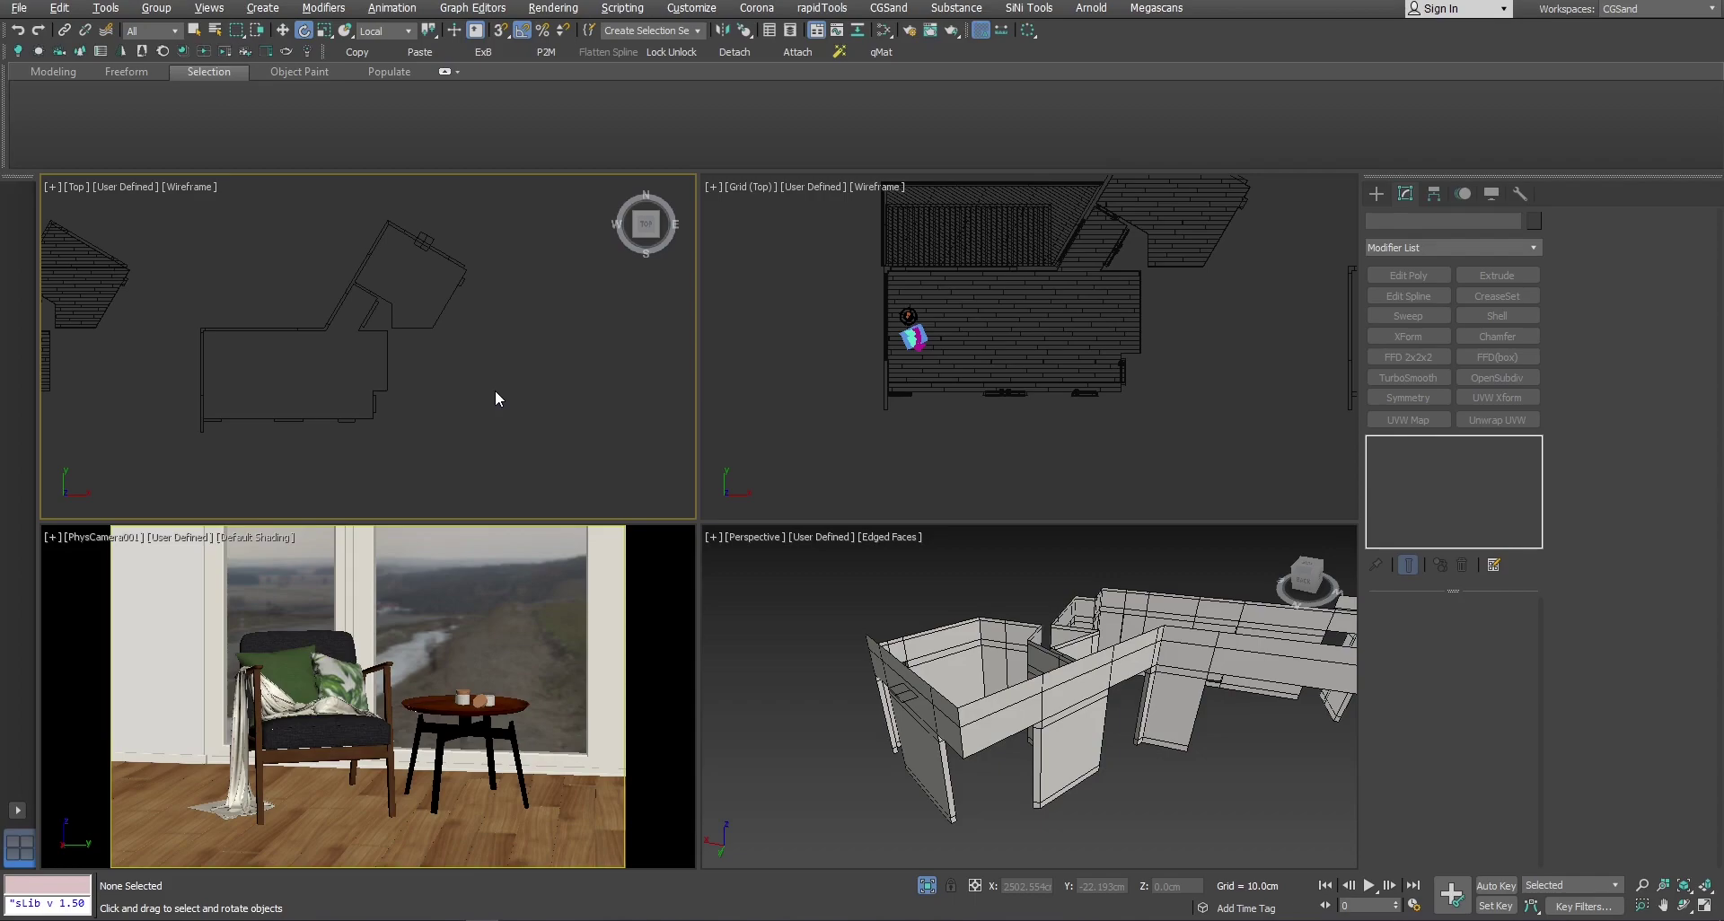
Step: Start the Box command through the action search, draw a box about 164 × 114 × 159 cm in the perspective view, and turn off AutoGrid
middle_click(882, 586)
key("alt+w")
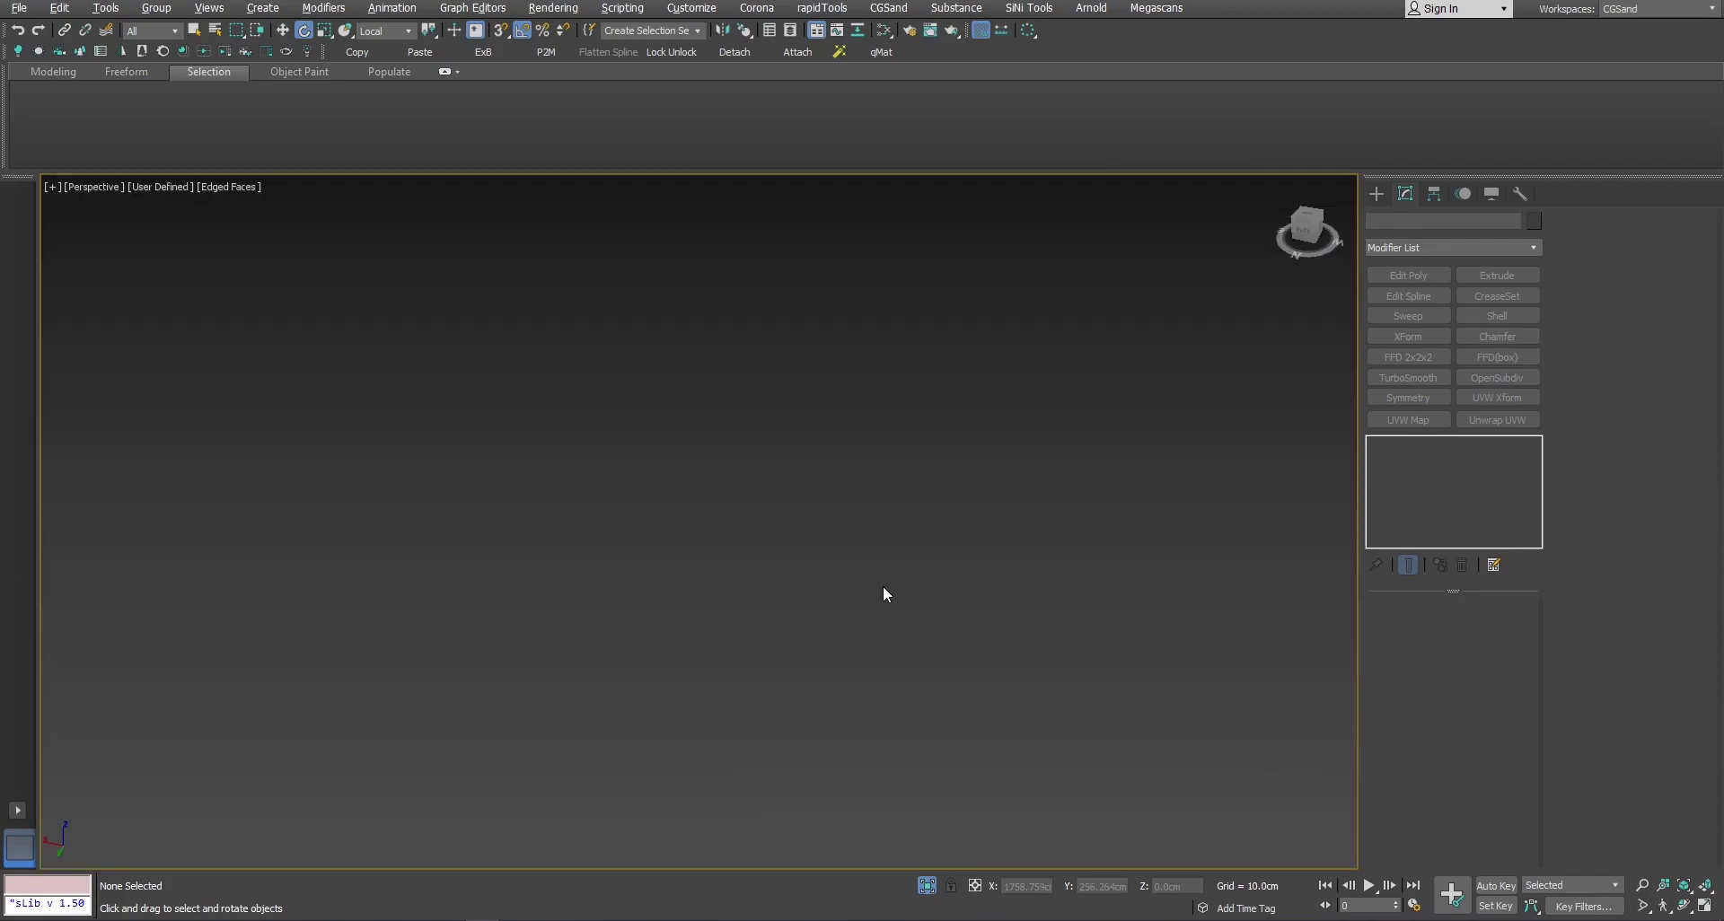
key("x")
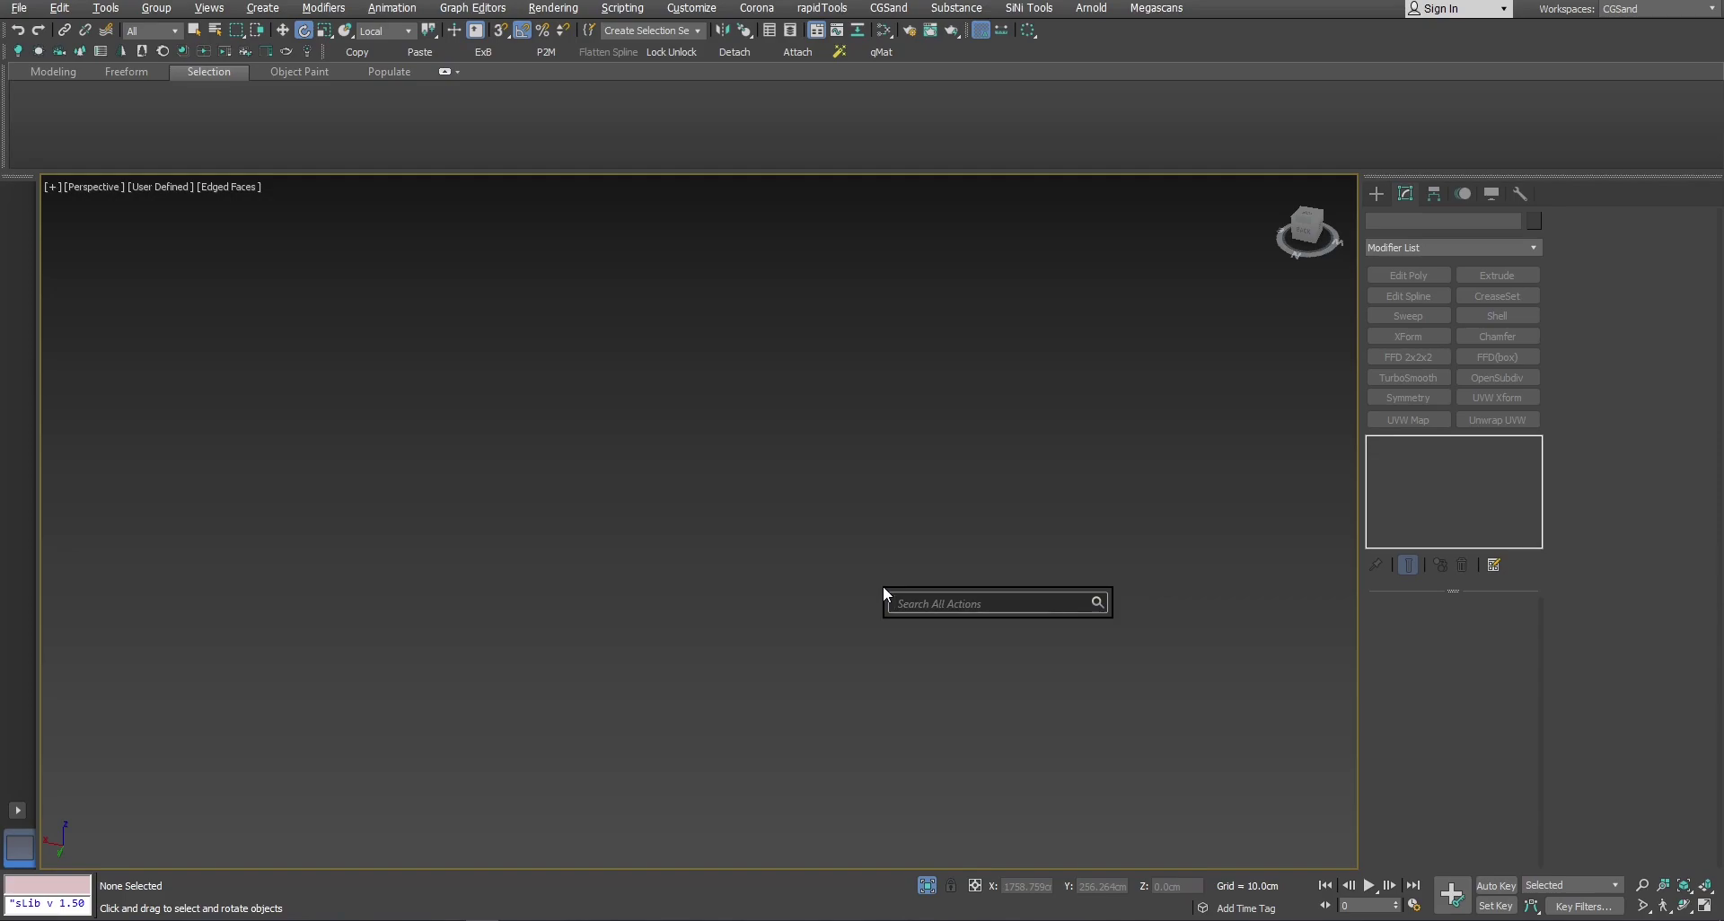
type("box")
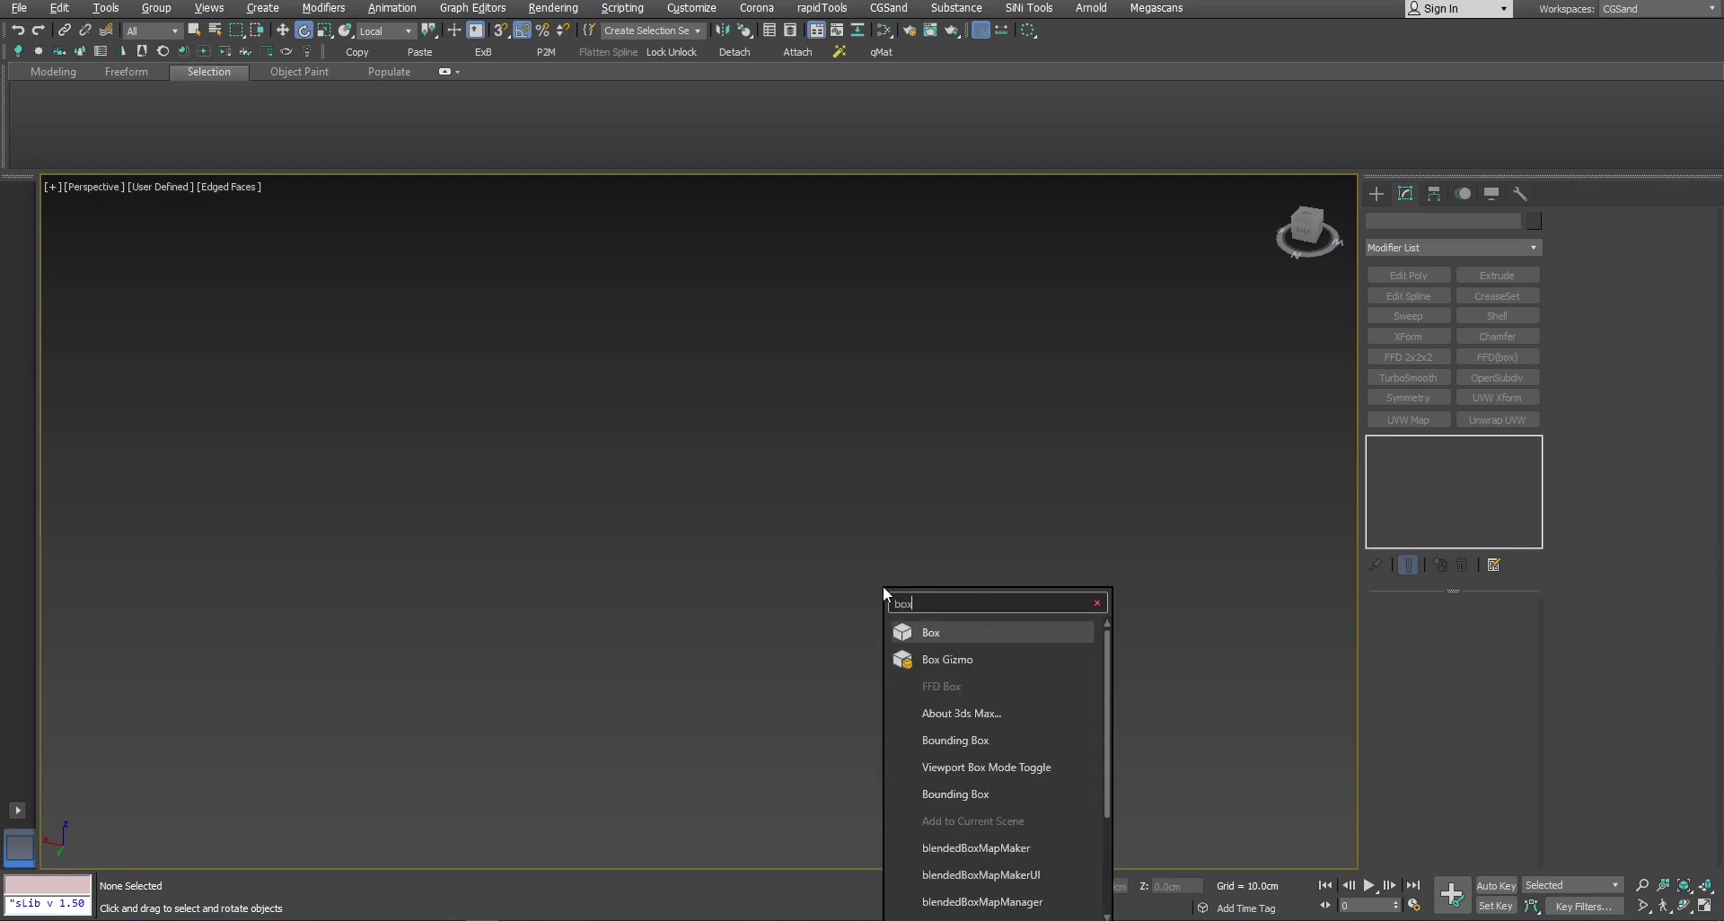
key("Return")
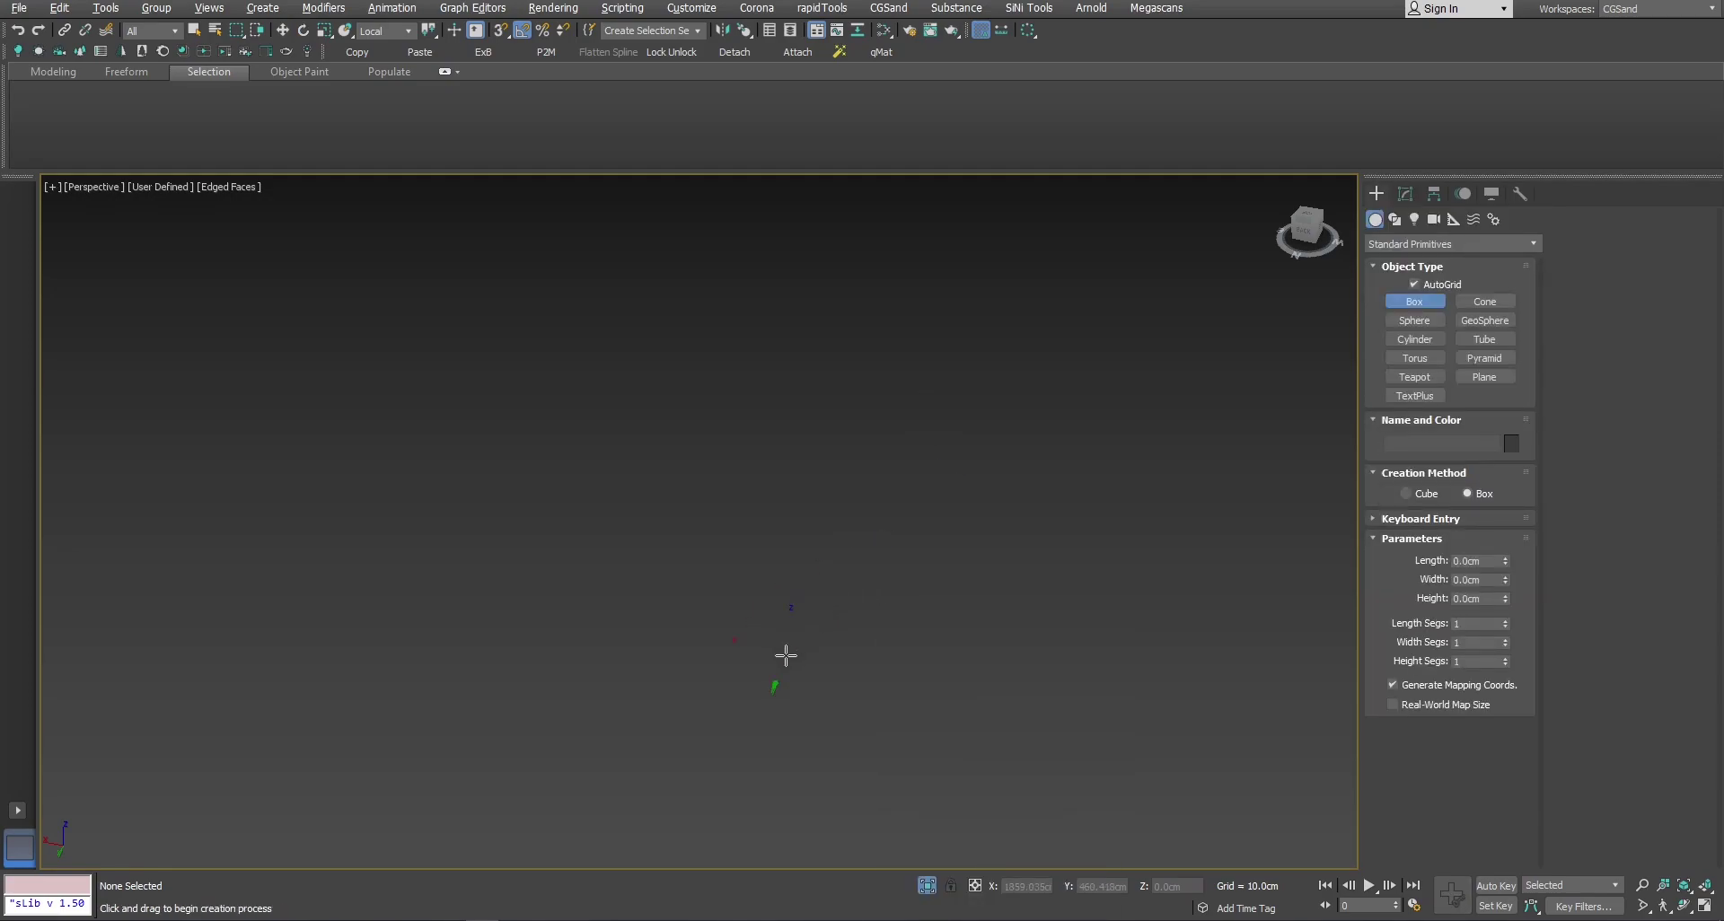
left_click_drag(785, 656, 844, 768)
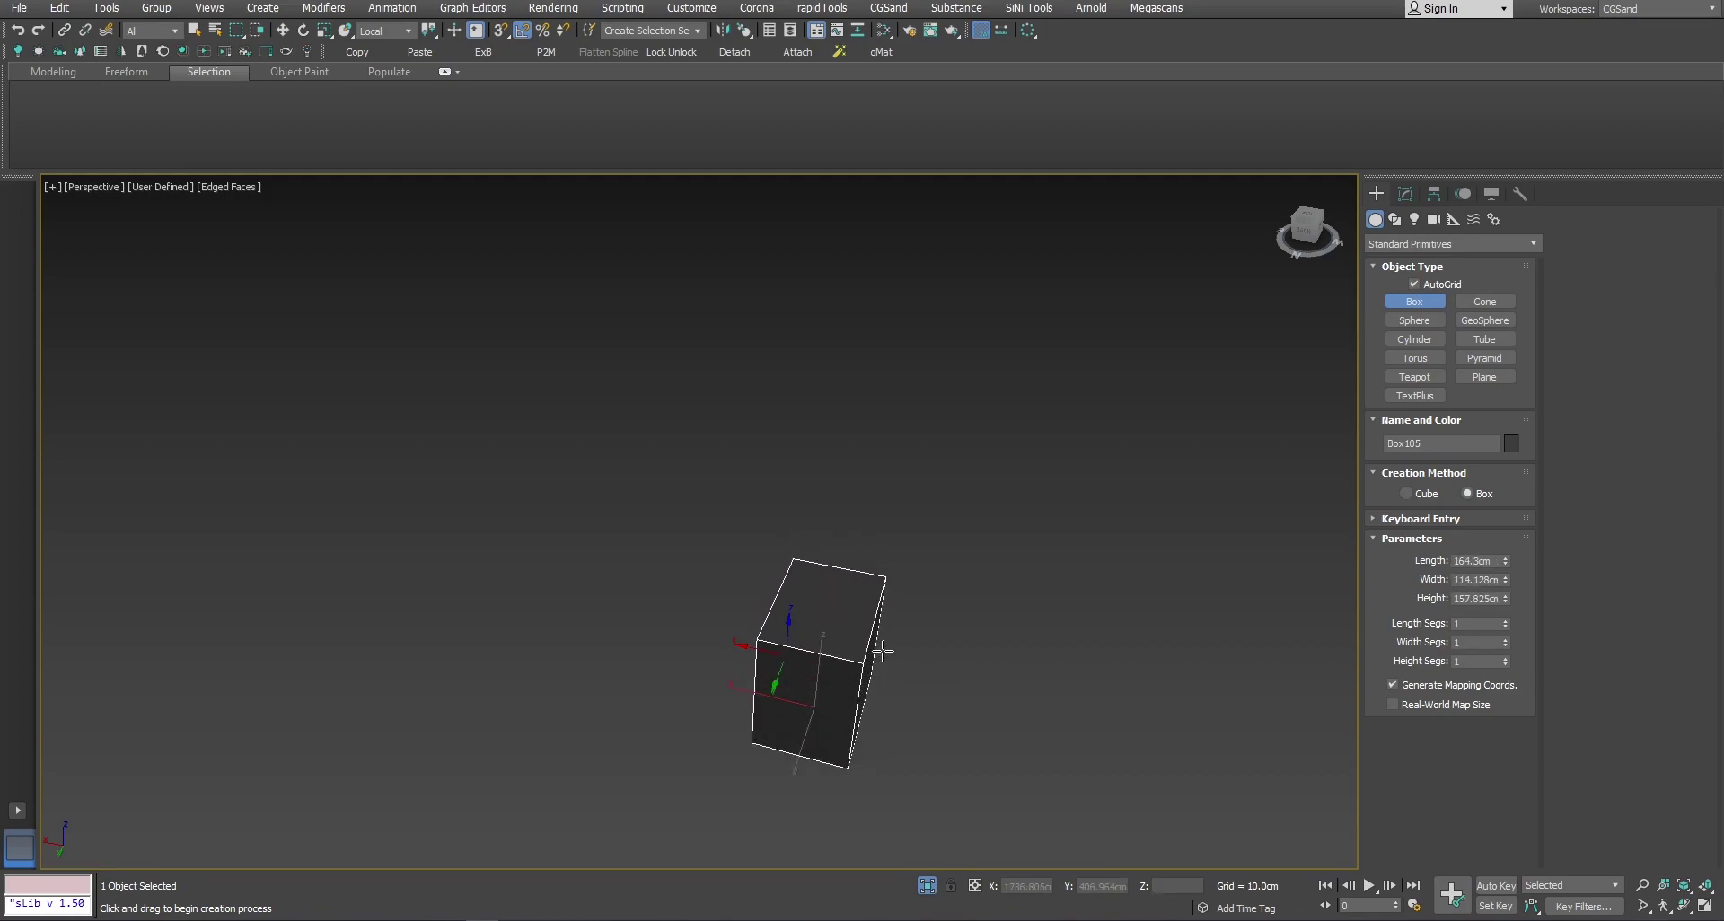
left_click(1415, 283)
Step: Use the action search to add an Edit Poly modifier to the box and convert it to a Boolean compound object
type("x")
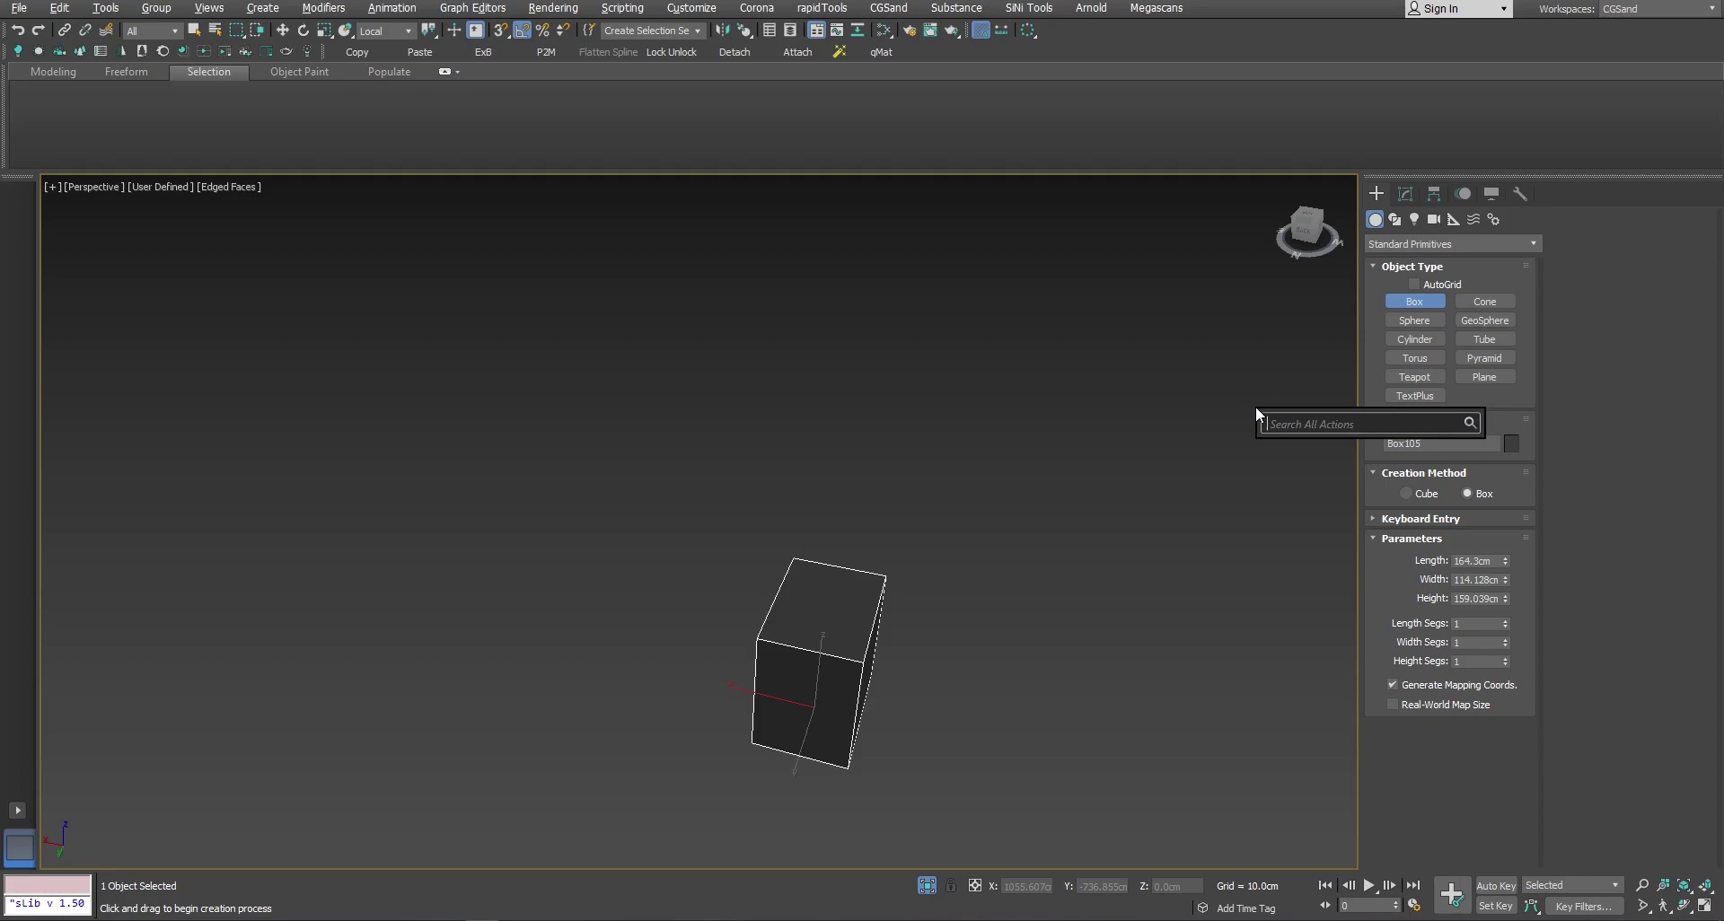
type("edit")
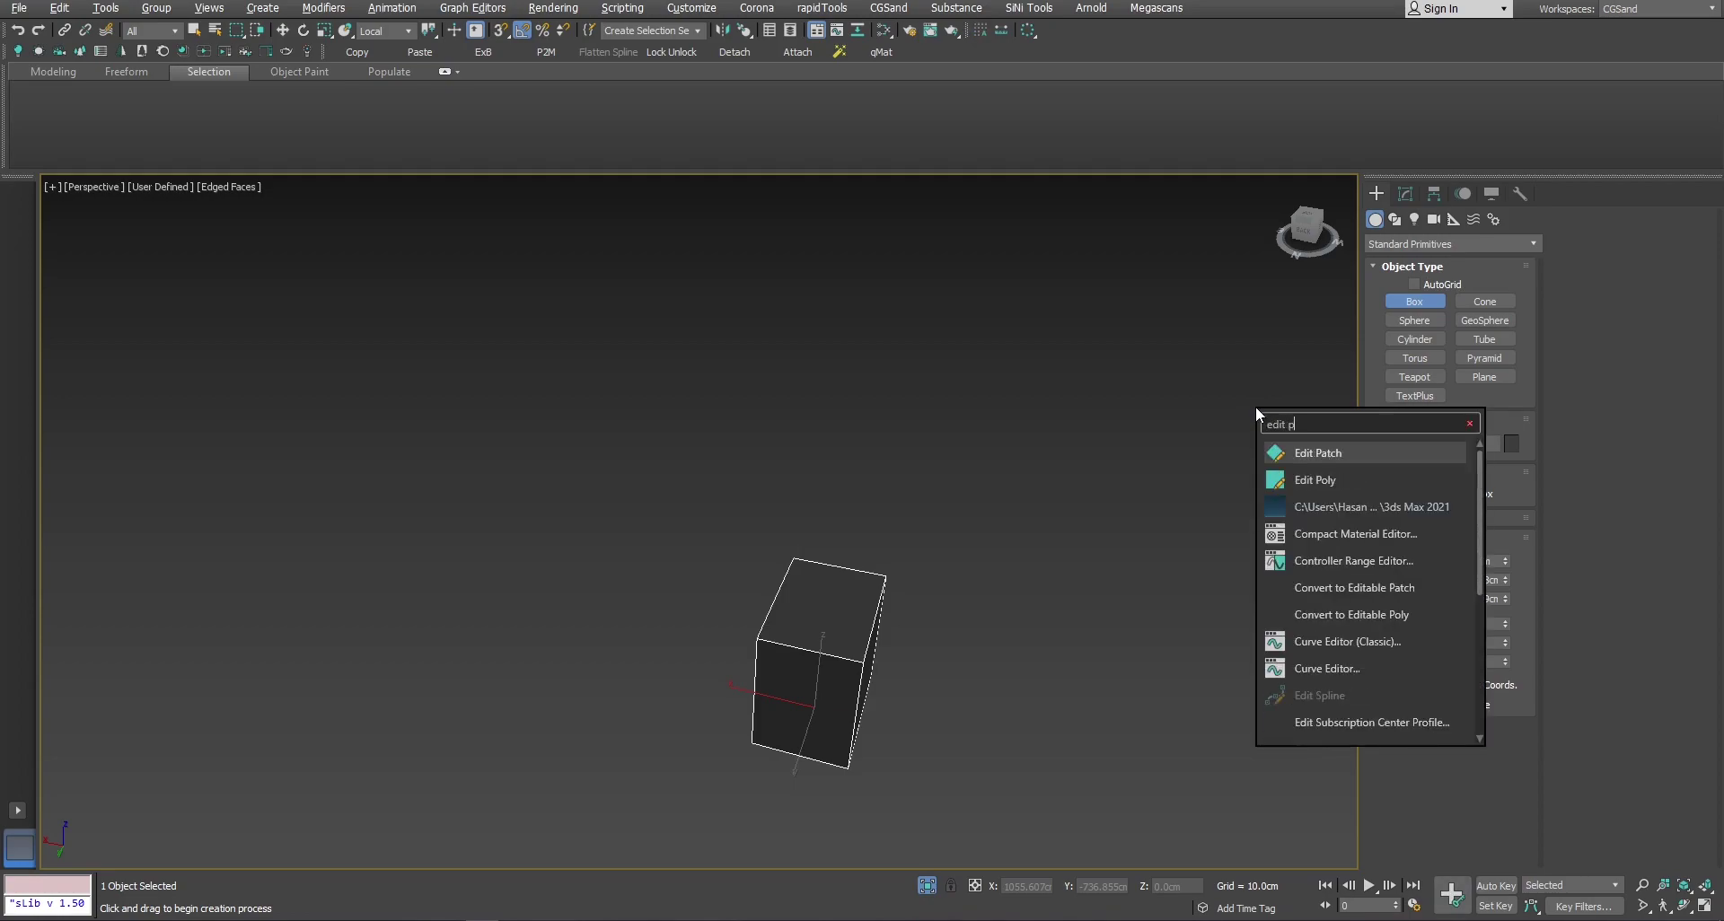
key("Return")
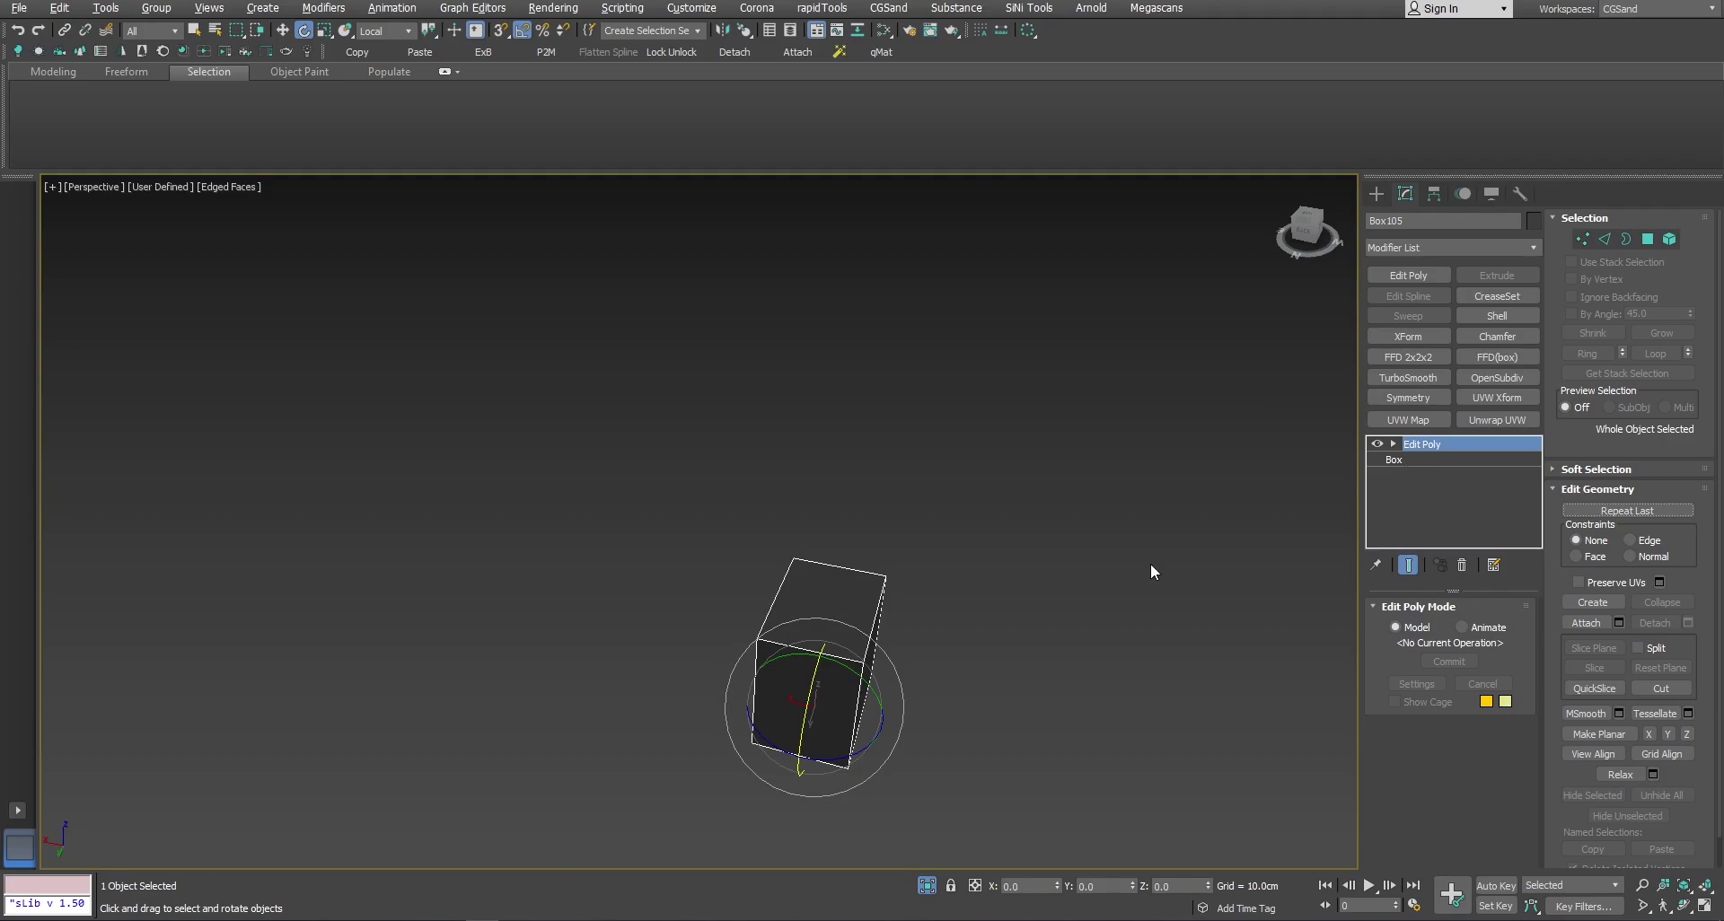
type("xbool")
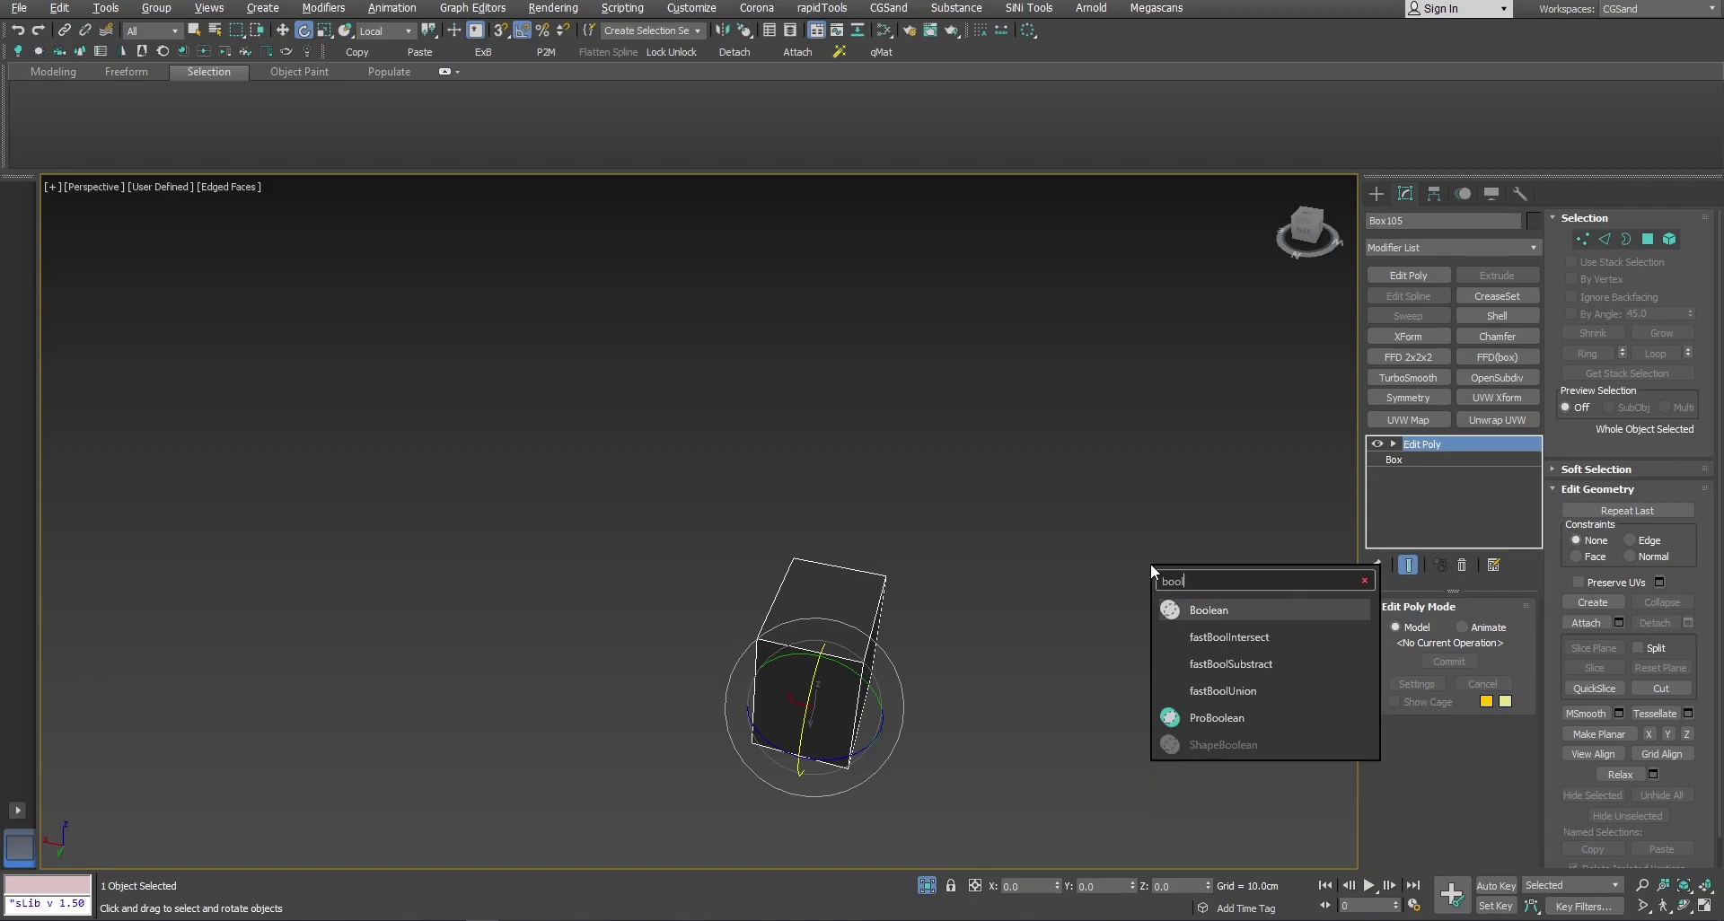
key("Return")
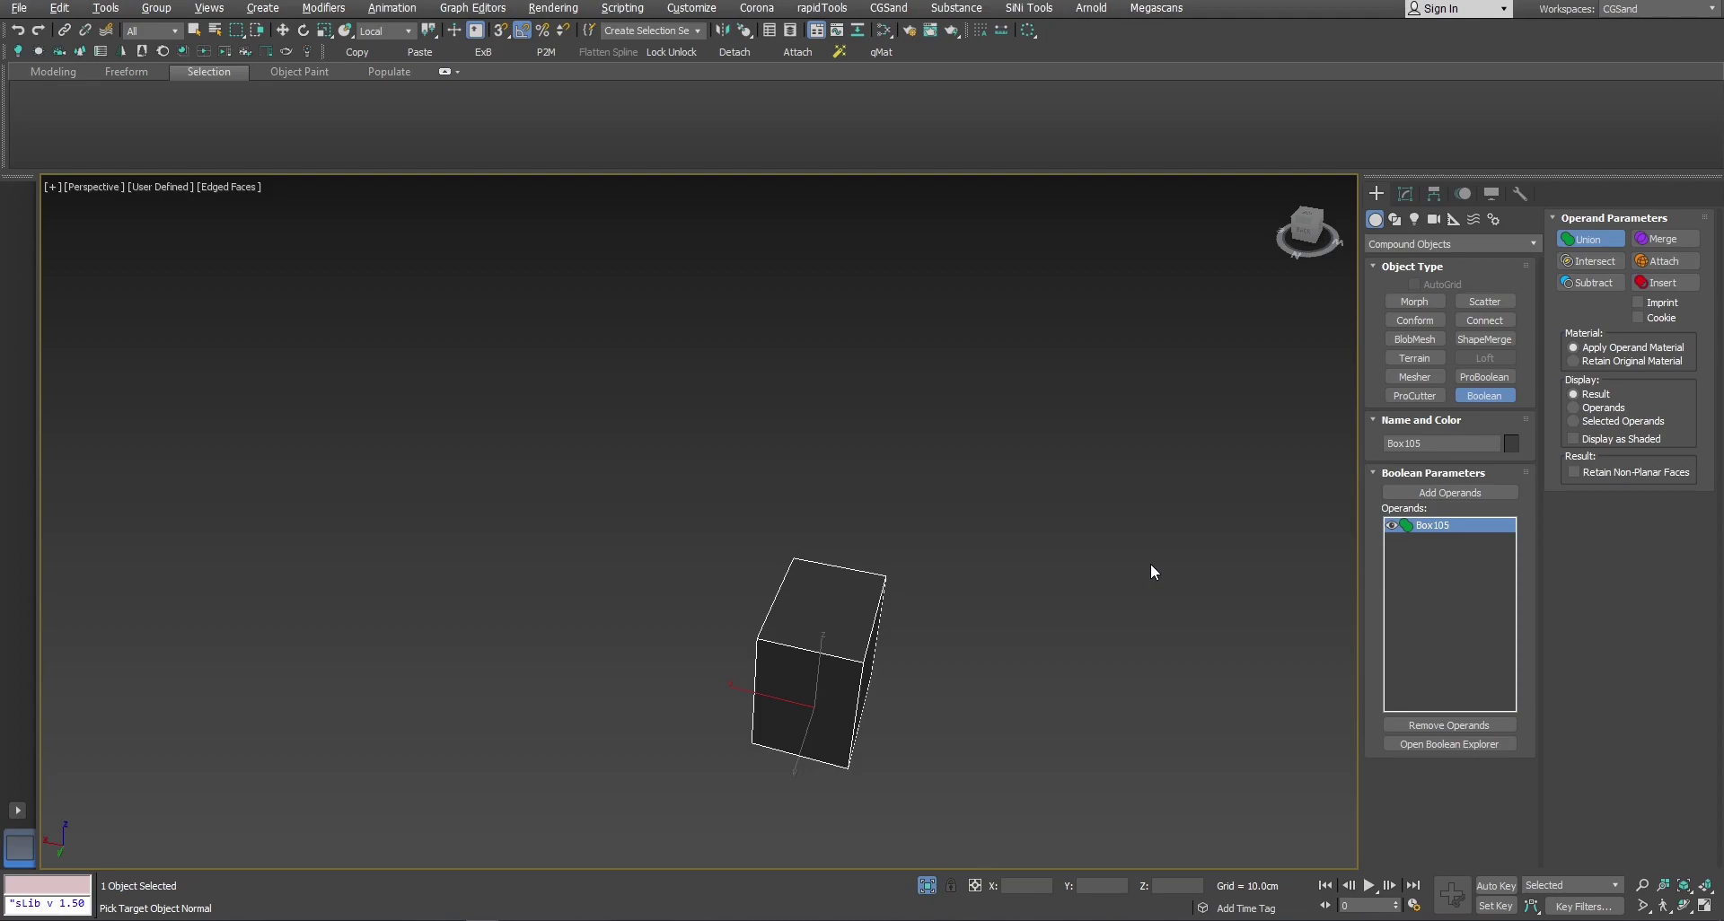
Step: Open the Preference Settings through the action search and close them without changes
type("xpref")
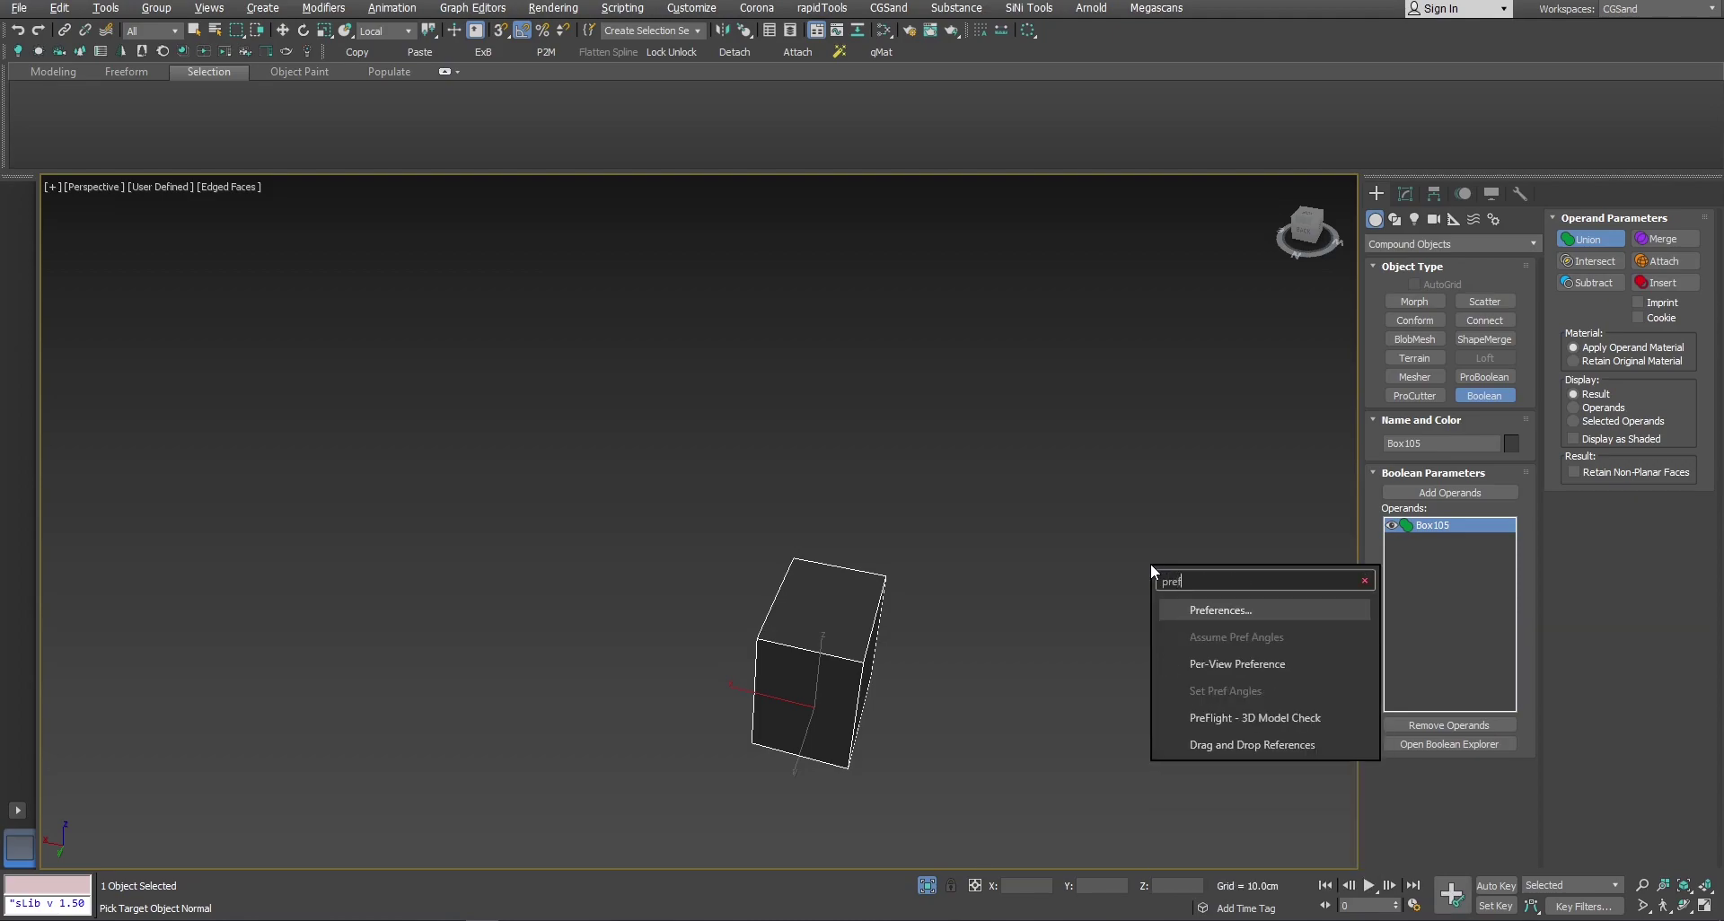
key("Return")
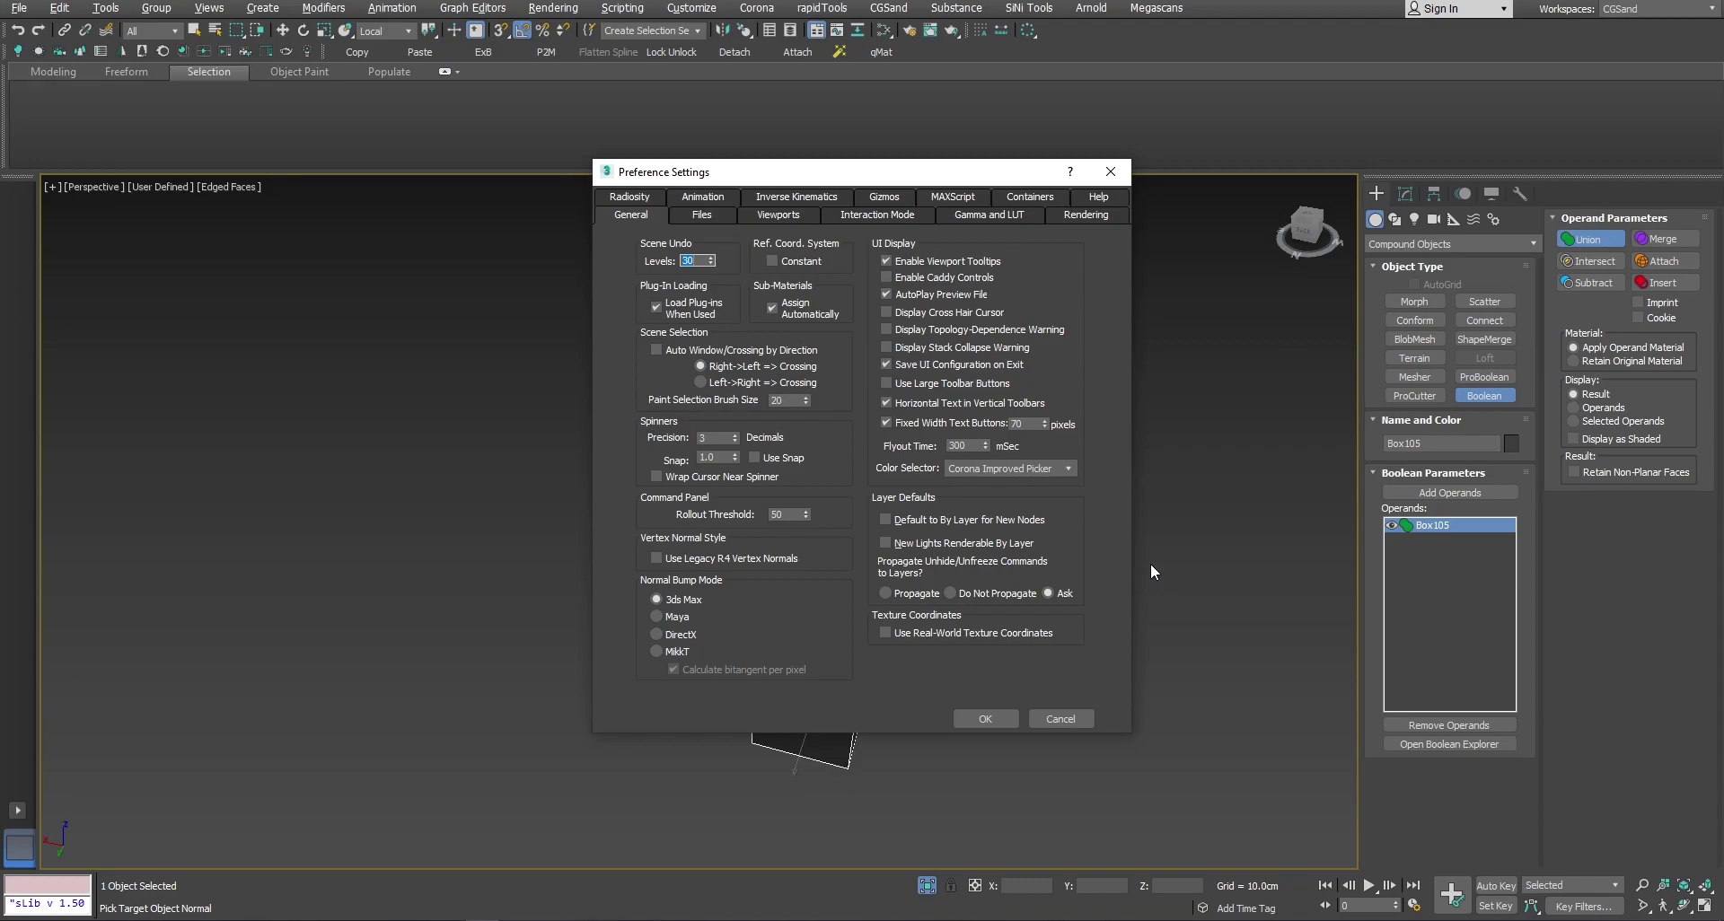
left_click(1111, 173)
Step: Copy the box with a command found through the action search and delete the original
type("x")
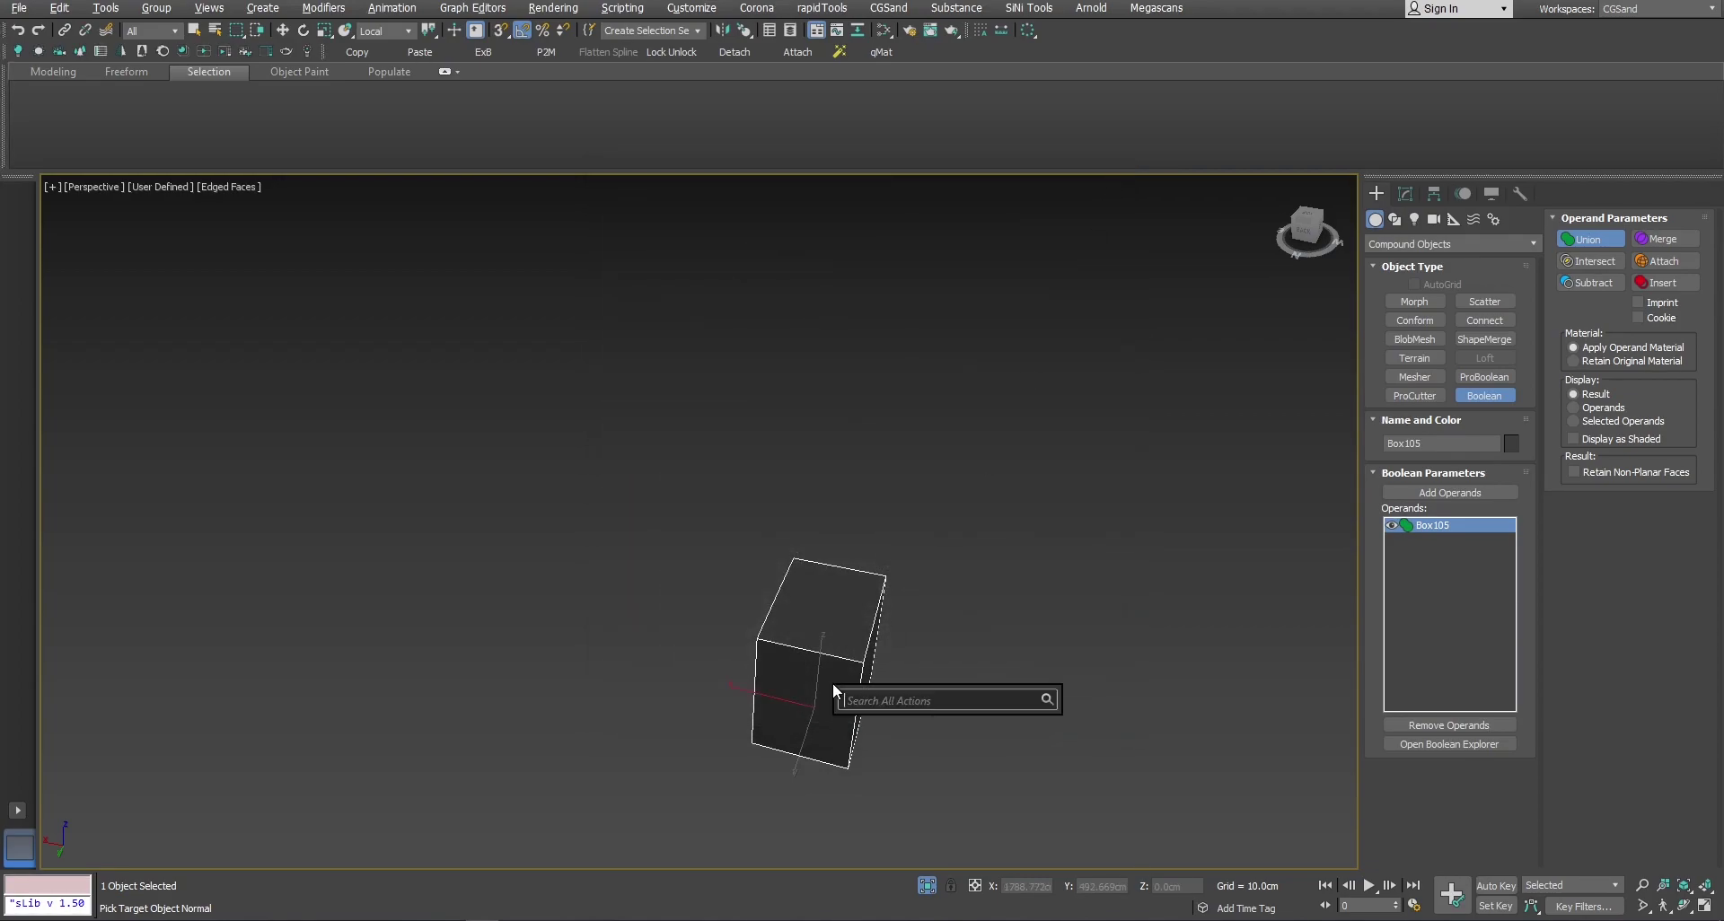
type("cope")
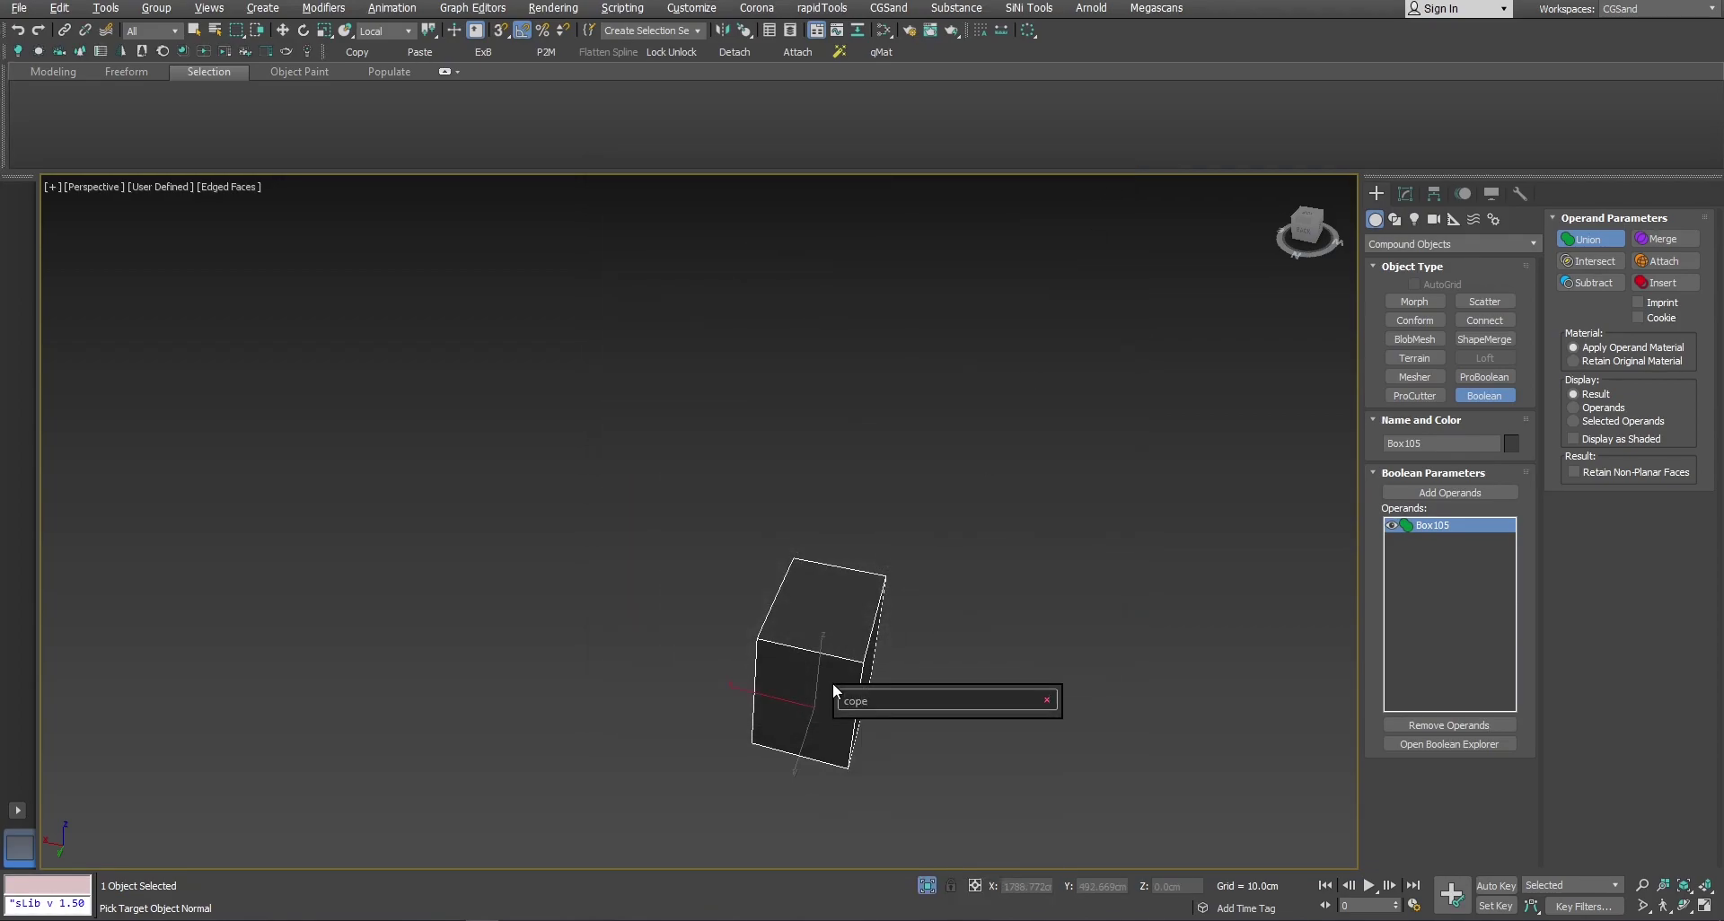
key("Down")
key("Down")
key("Return")
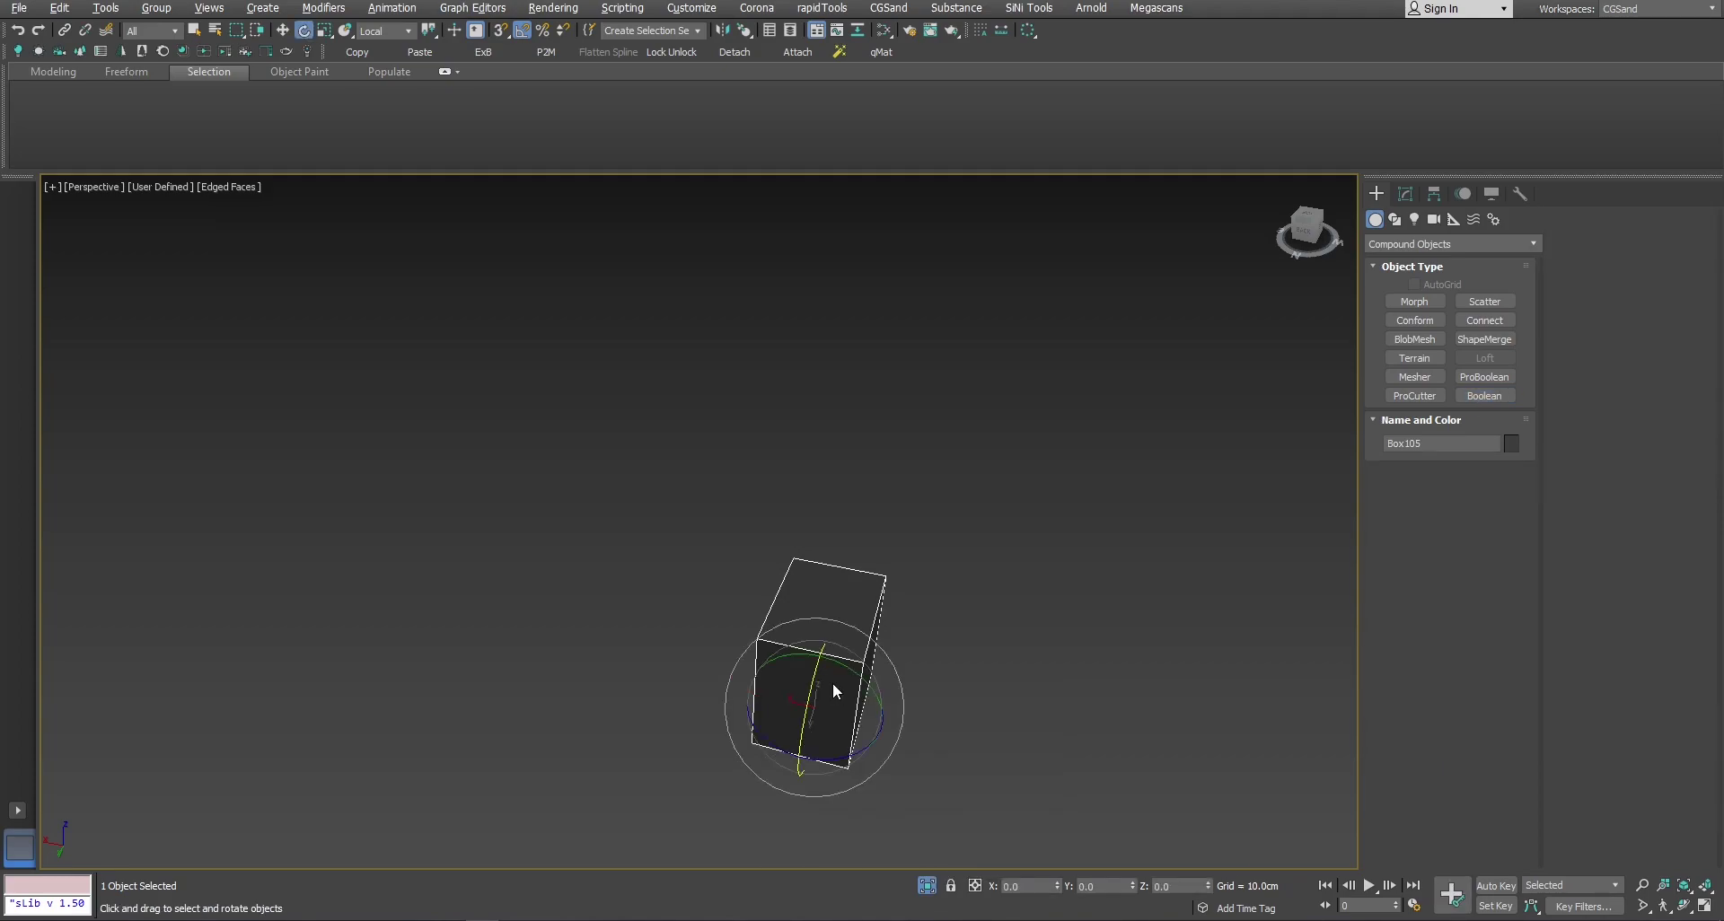
key("Delete")
Step: Paste the copied box with a command found through the action search and delete the pasted box
type("x")
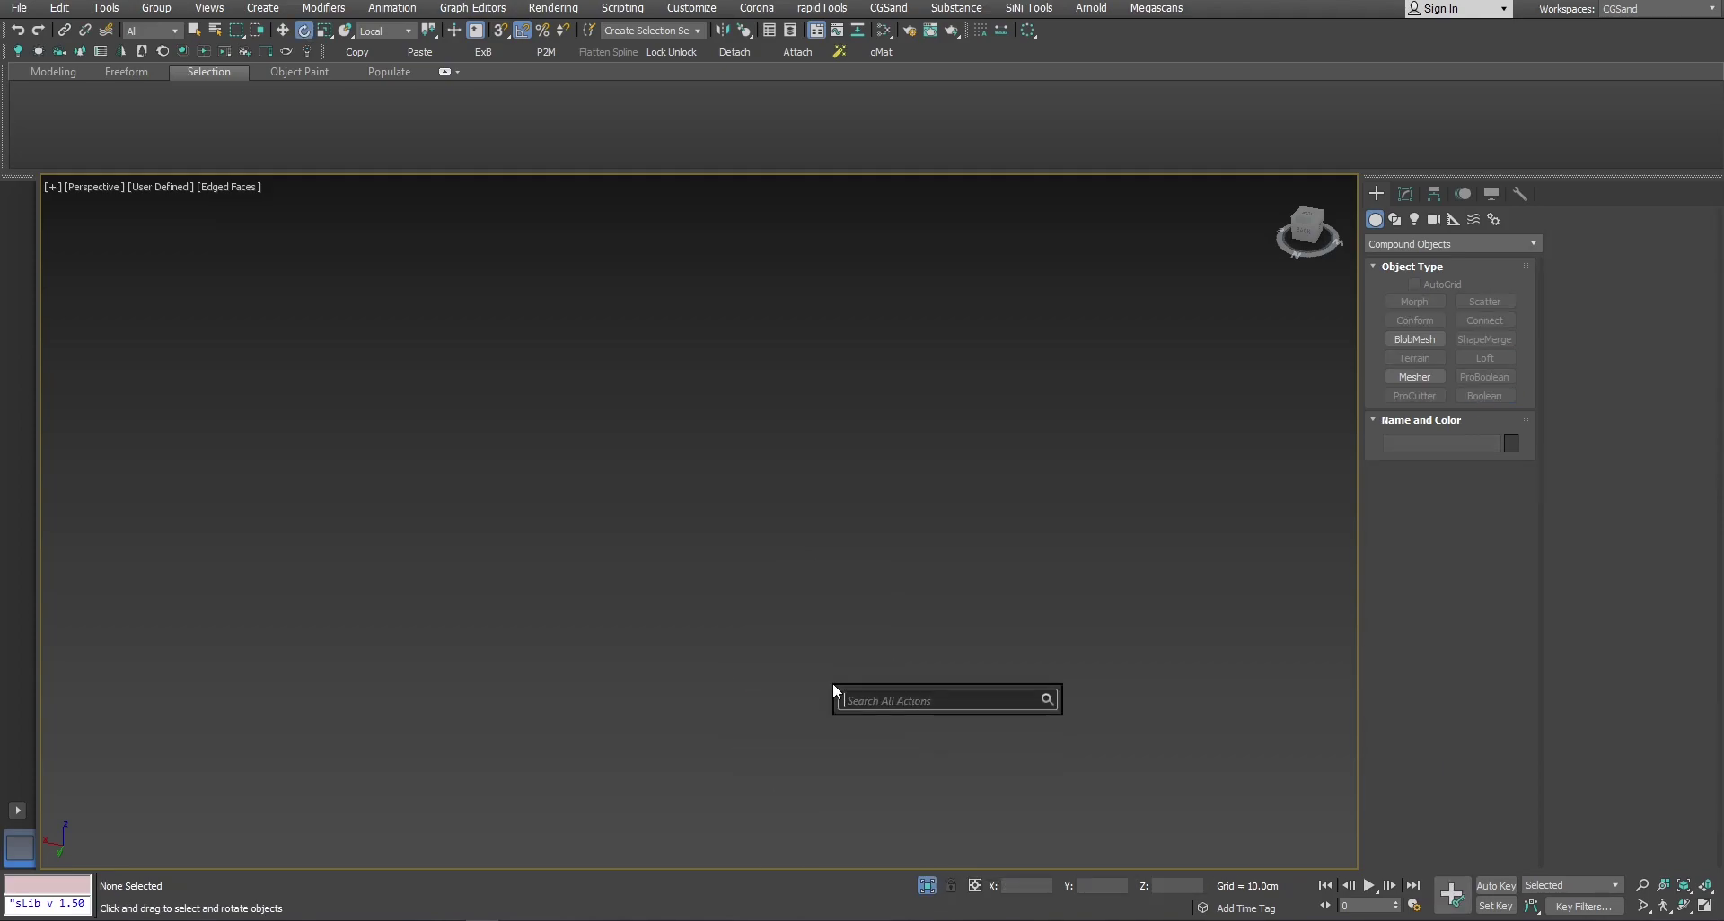
type("paste")
key("Down")
key("Down")
key("Down")
key("Down")
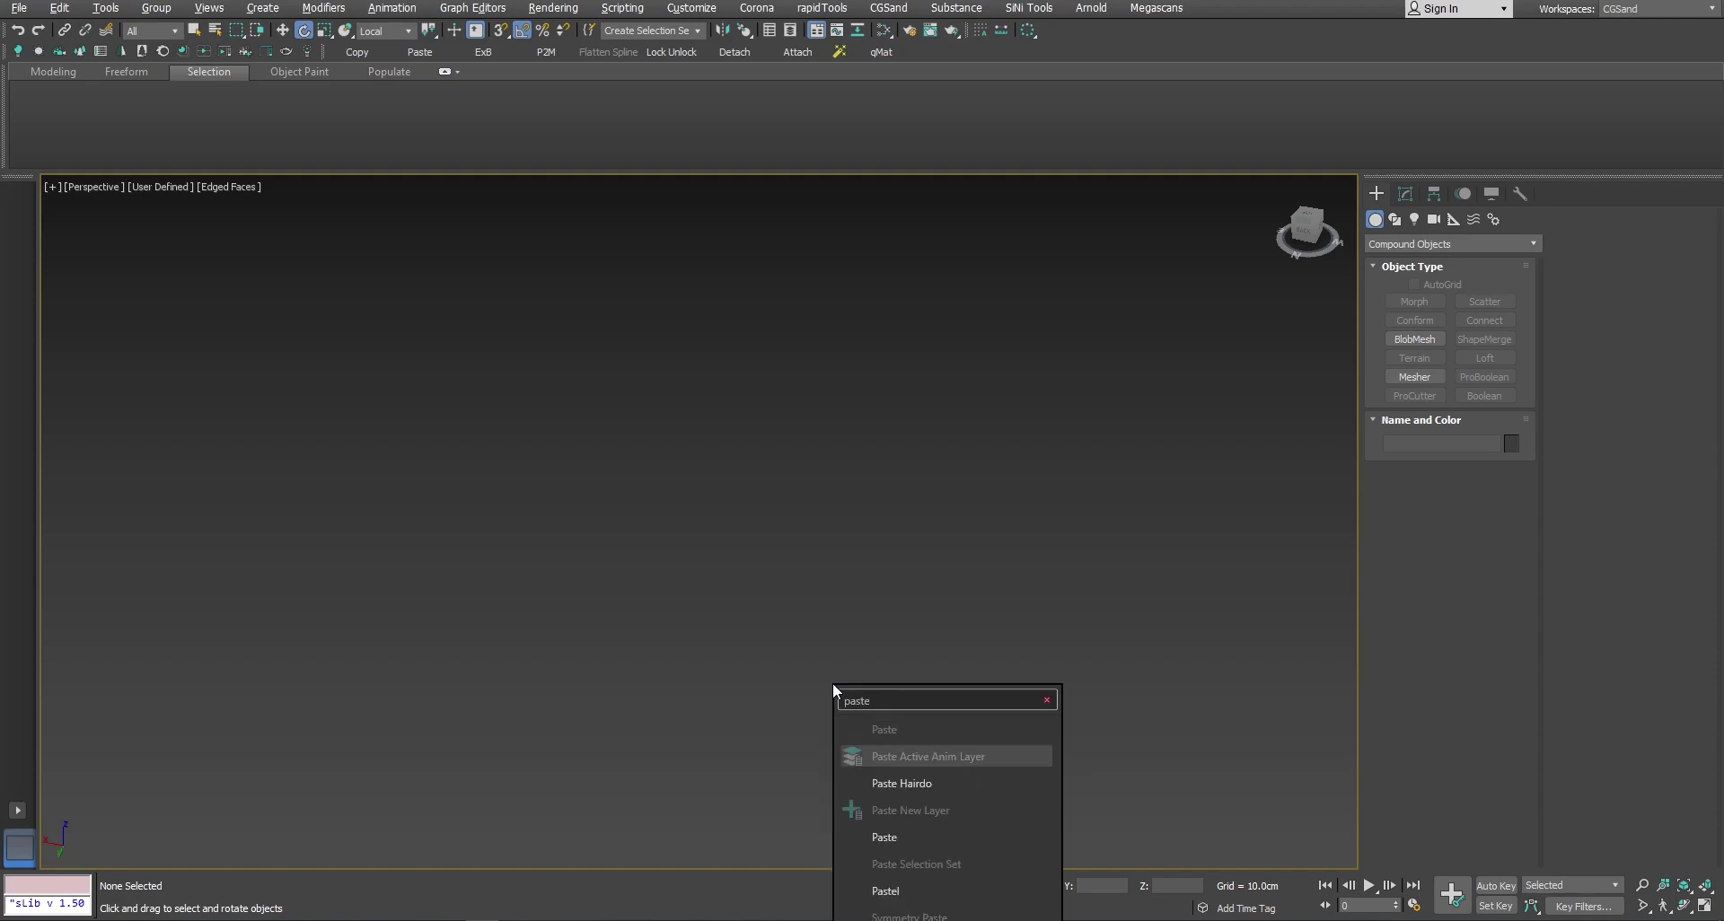
key("Return")
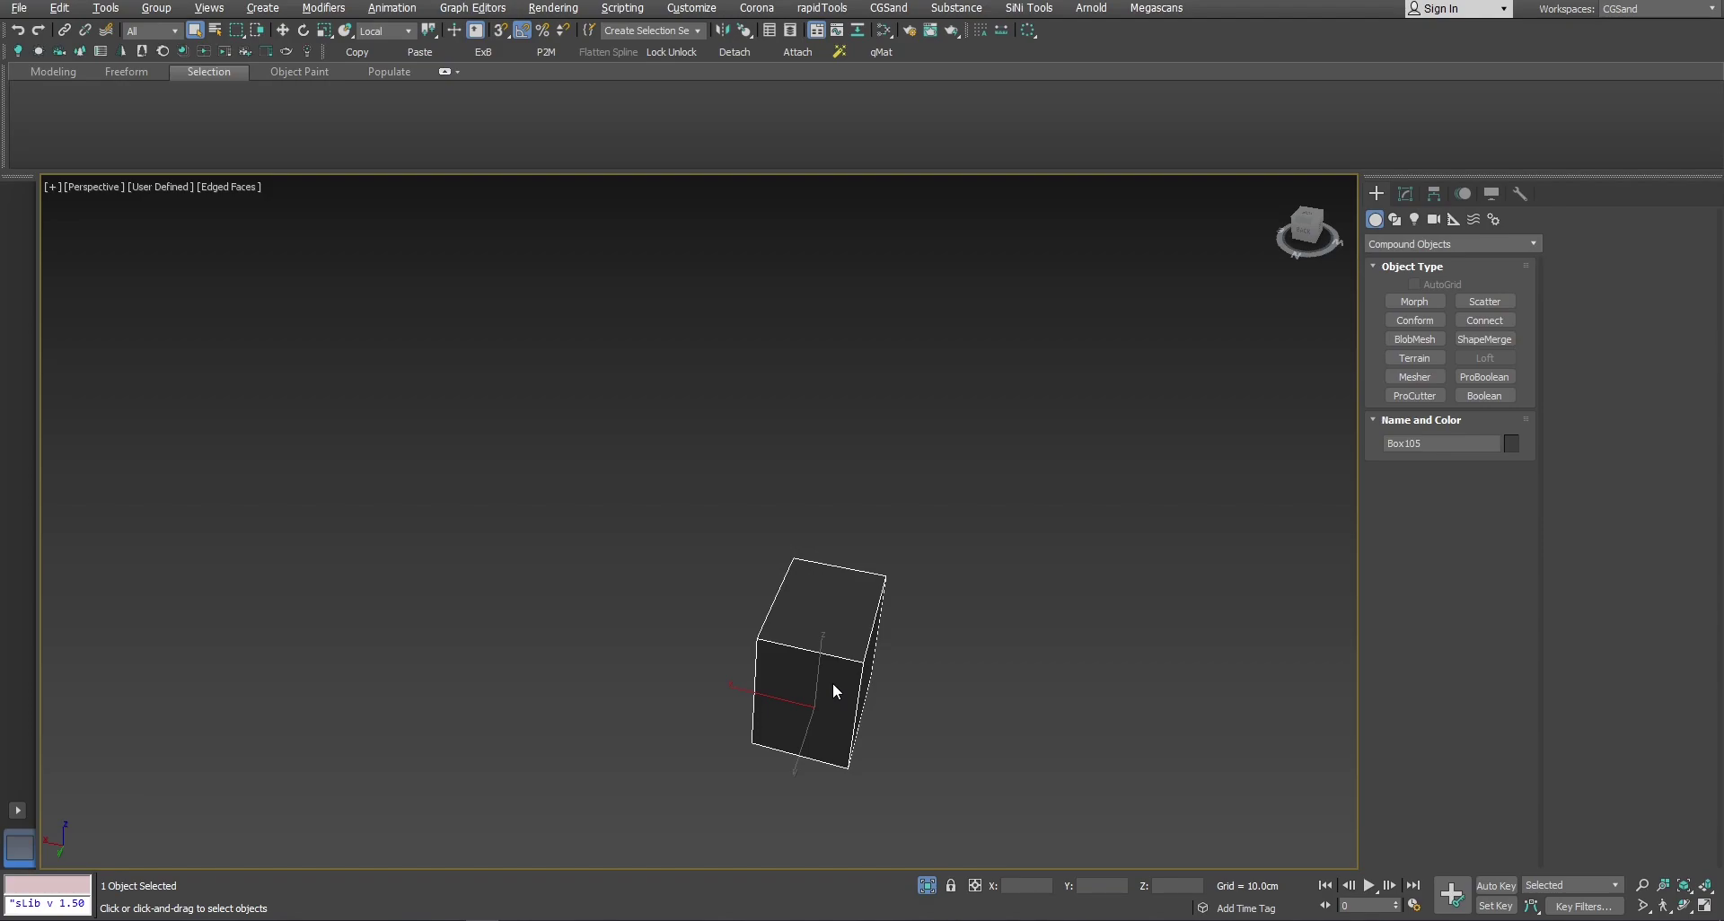
key("Delete")
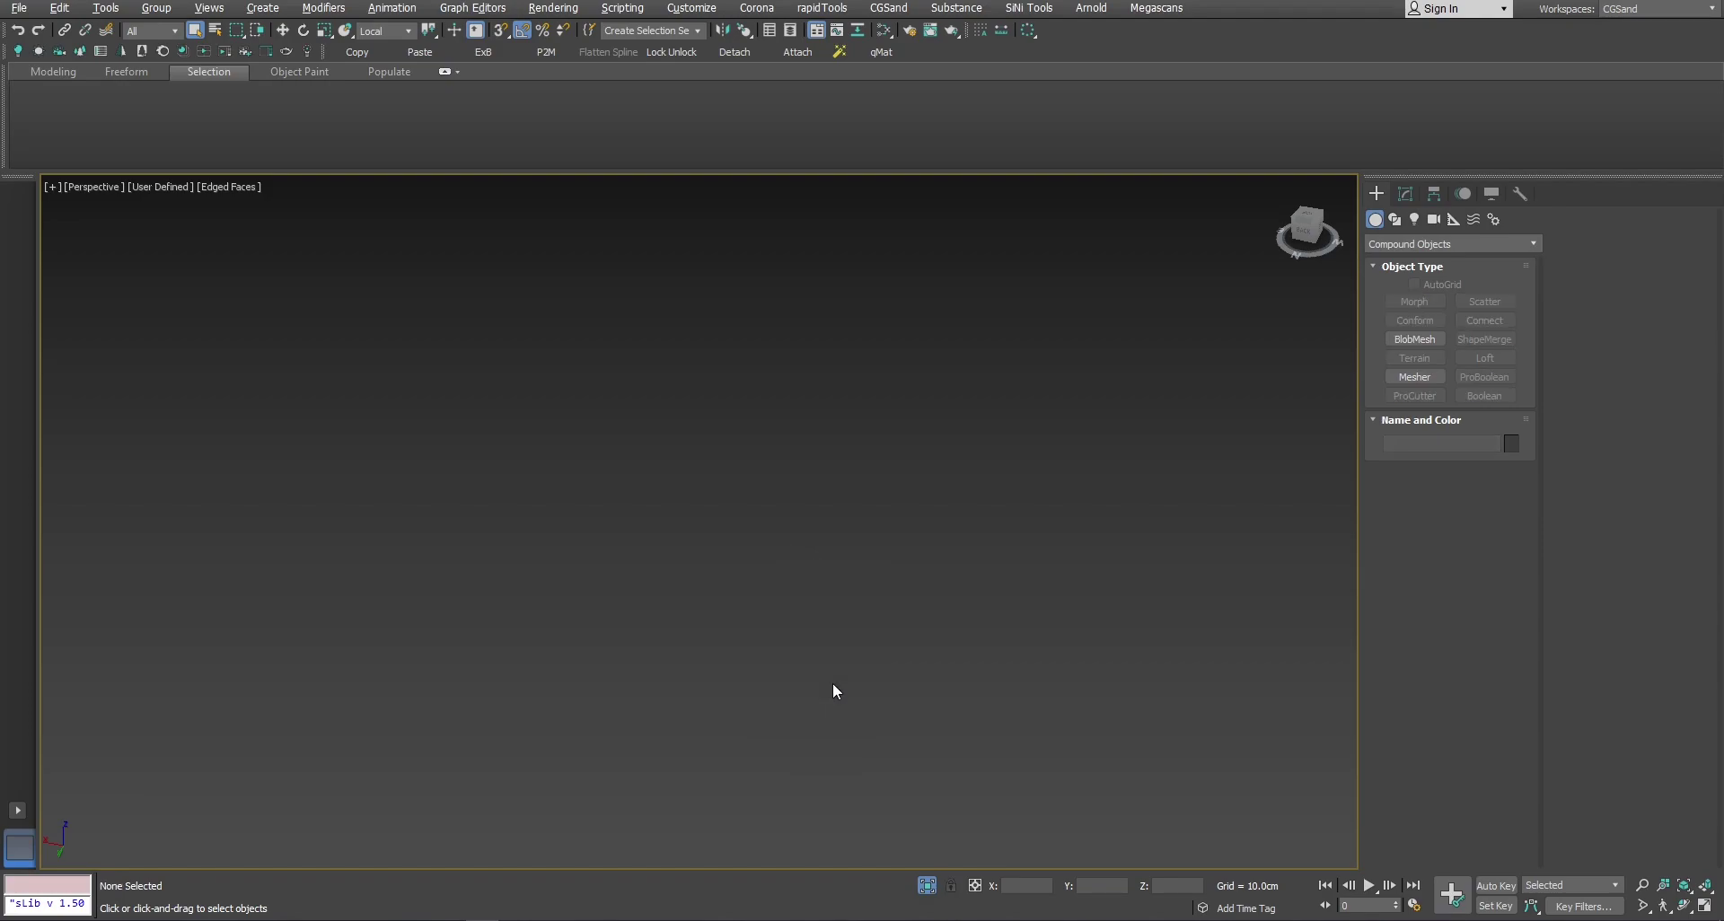
Step: Unhide all scene objects and show the maximized viewport through the PhysCamera001 camera
key("alt+w")
key("alt+w")
right_click(1006, 678)
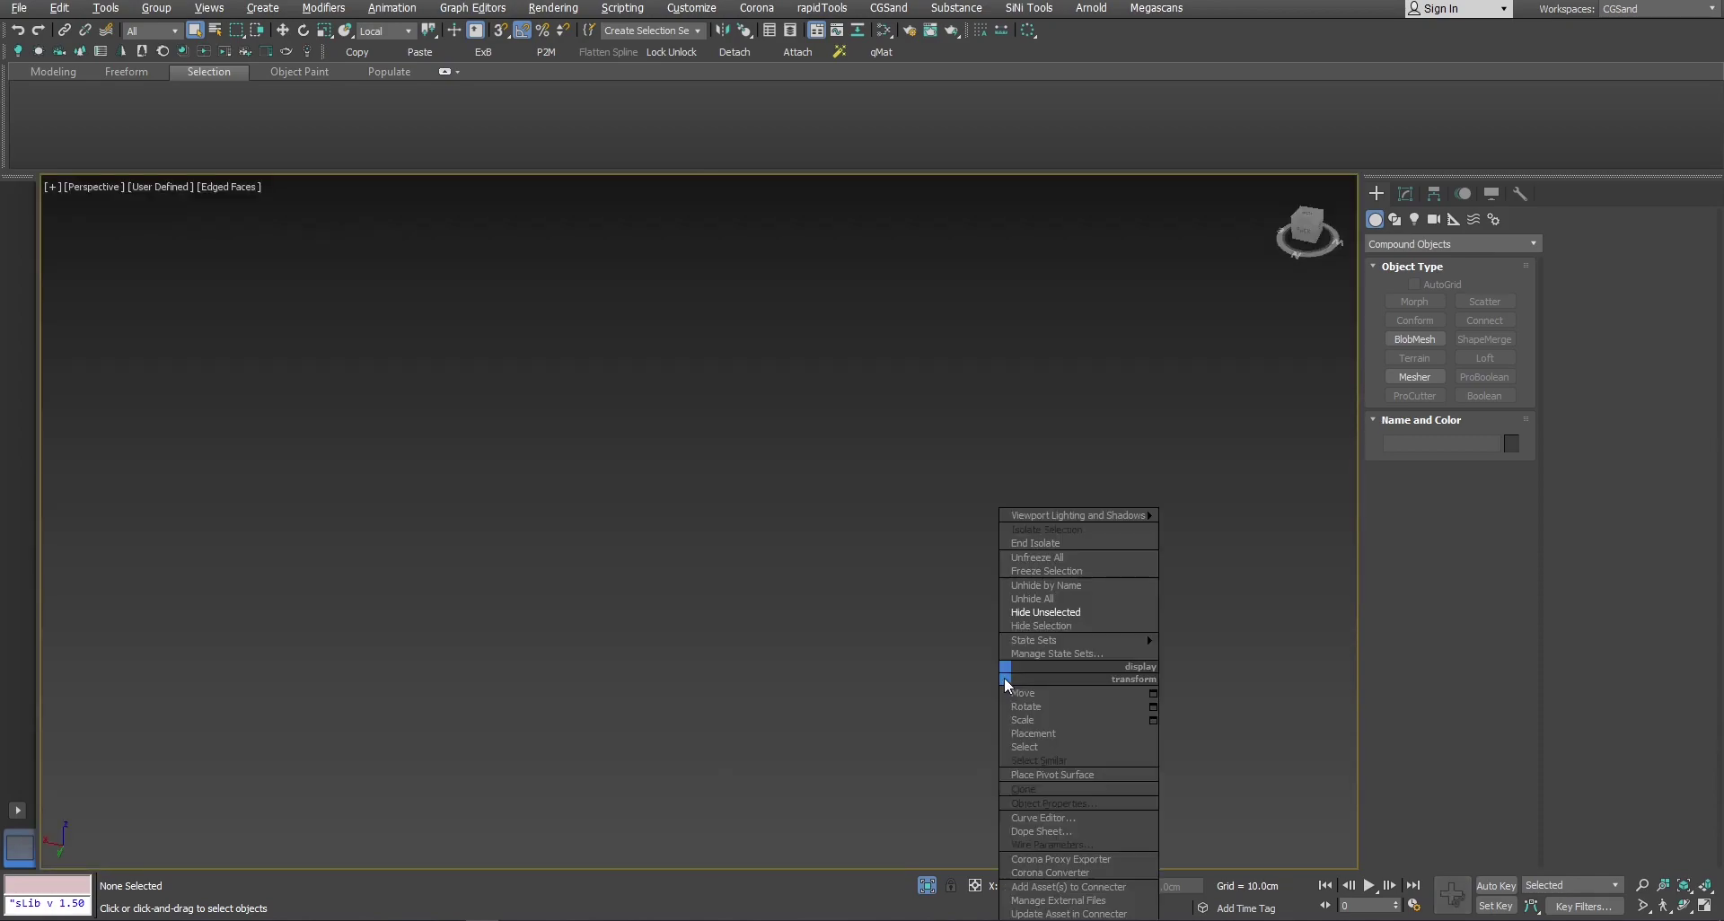
left_click(1068, 611)
key("c")
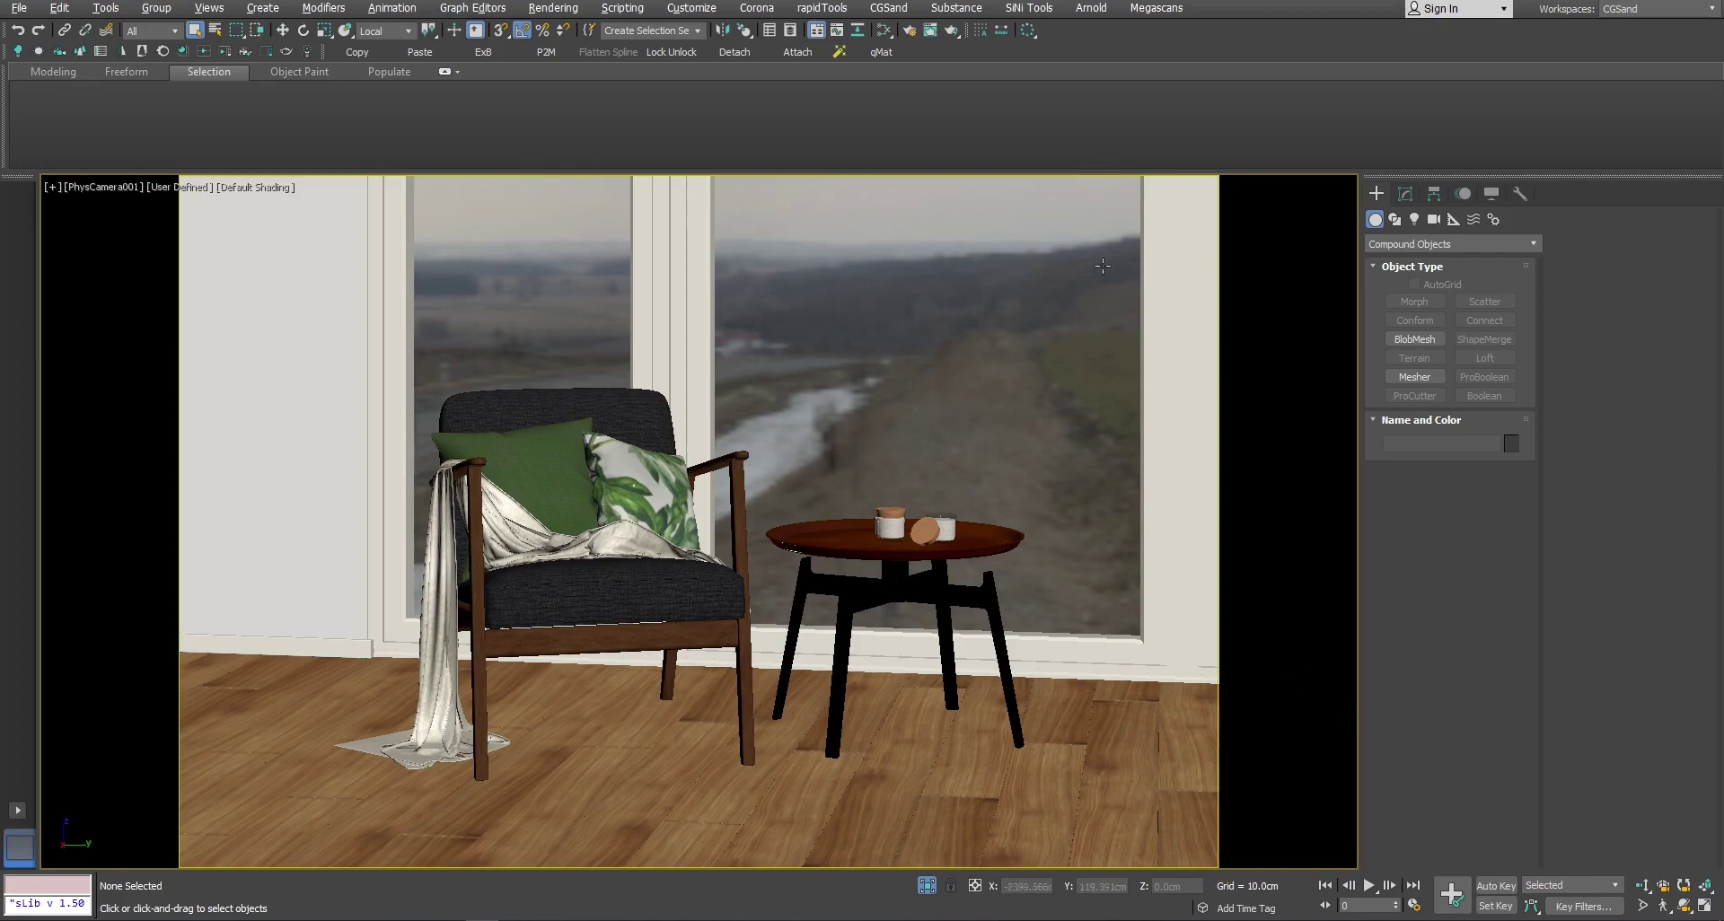
Step: Open the Slate Material Editor and show the parameters of the pillow-plain material
key("m")
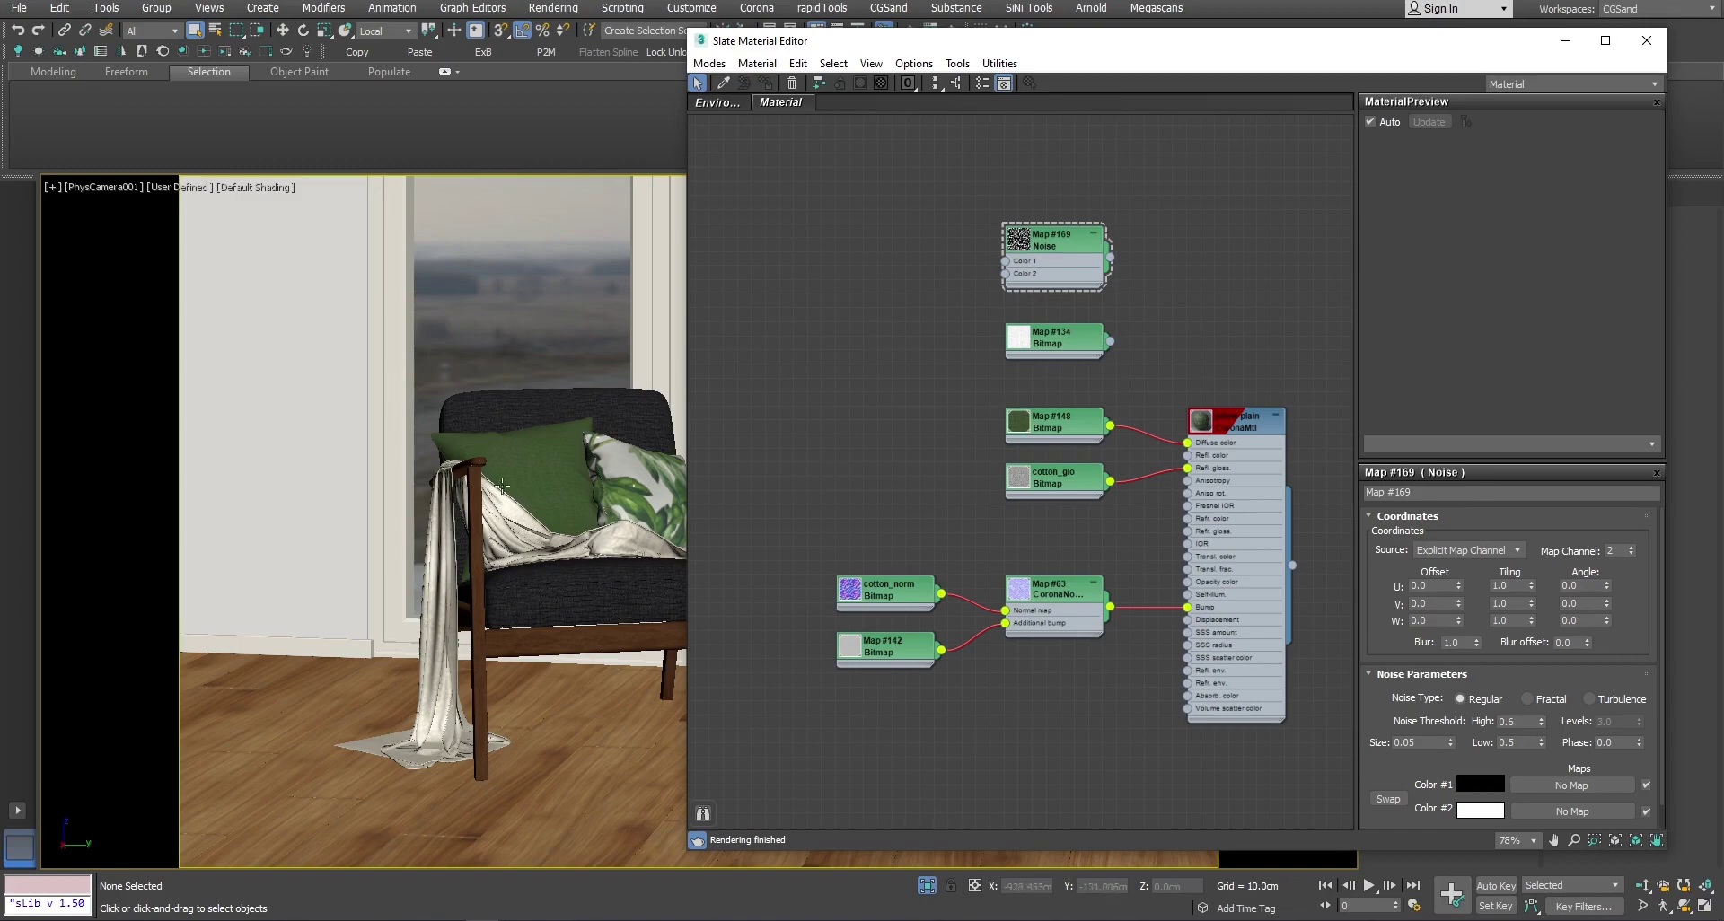
double_click(1236, 422)
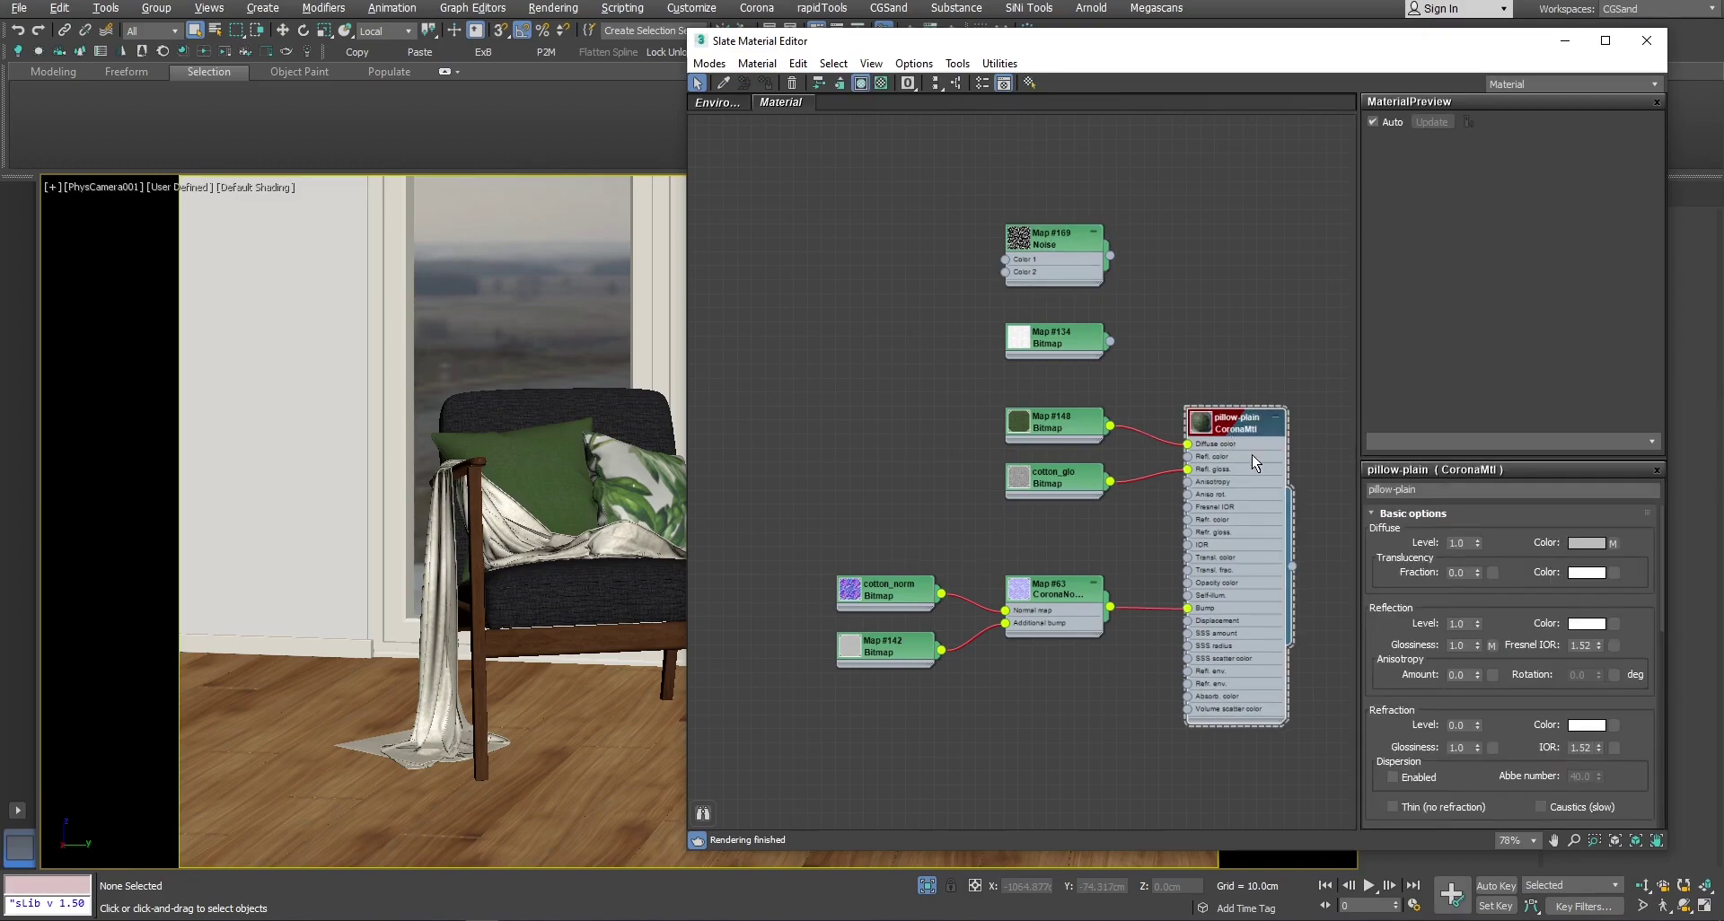
scroll(1164, 438, "up", 2)
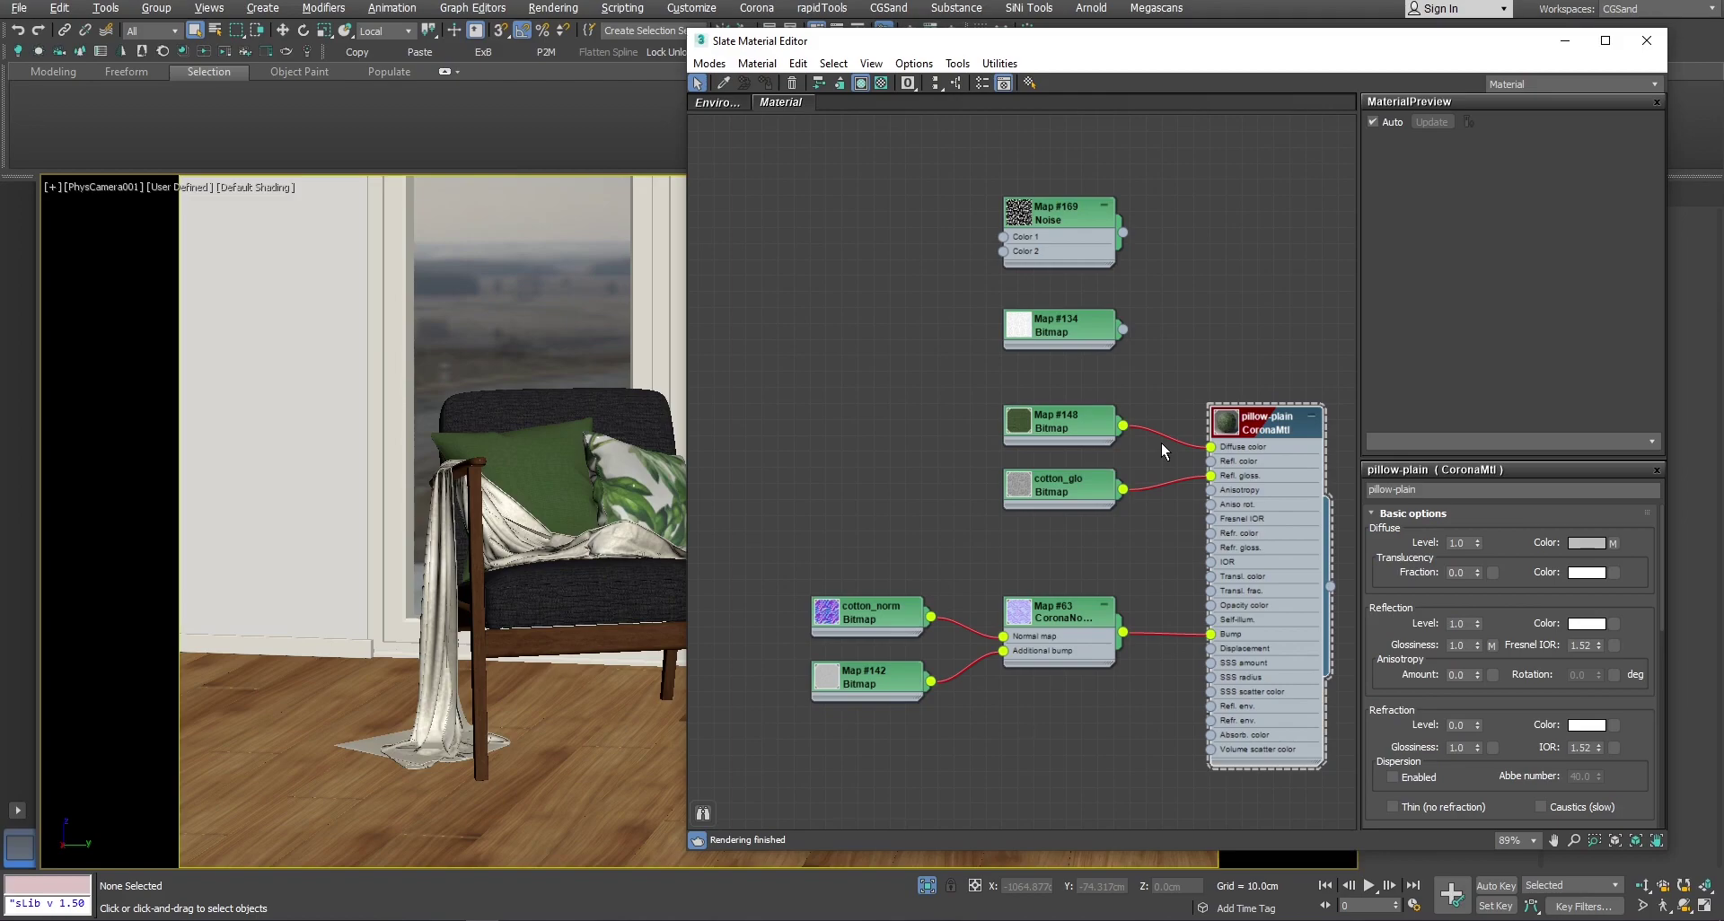
Step: Insert a CoronaColorCorrect map between the Map #148 bitmap and the Diffuse color input of the pillow-plain material
left_click_drag(1077, 427, 868, 440)
right_click(855, 351)
mouse_move(894, 385)
left_click(1212, 500)
left_click_drag(853, 341, 1041, 370)
left_click_drag(914, 441, 984, 397)
left_click_drag(1105, 385, 1211, 445)
scroll(1094, 322, "down", 1)
scroll(1113, 460, "up", 2)
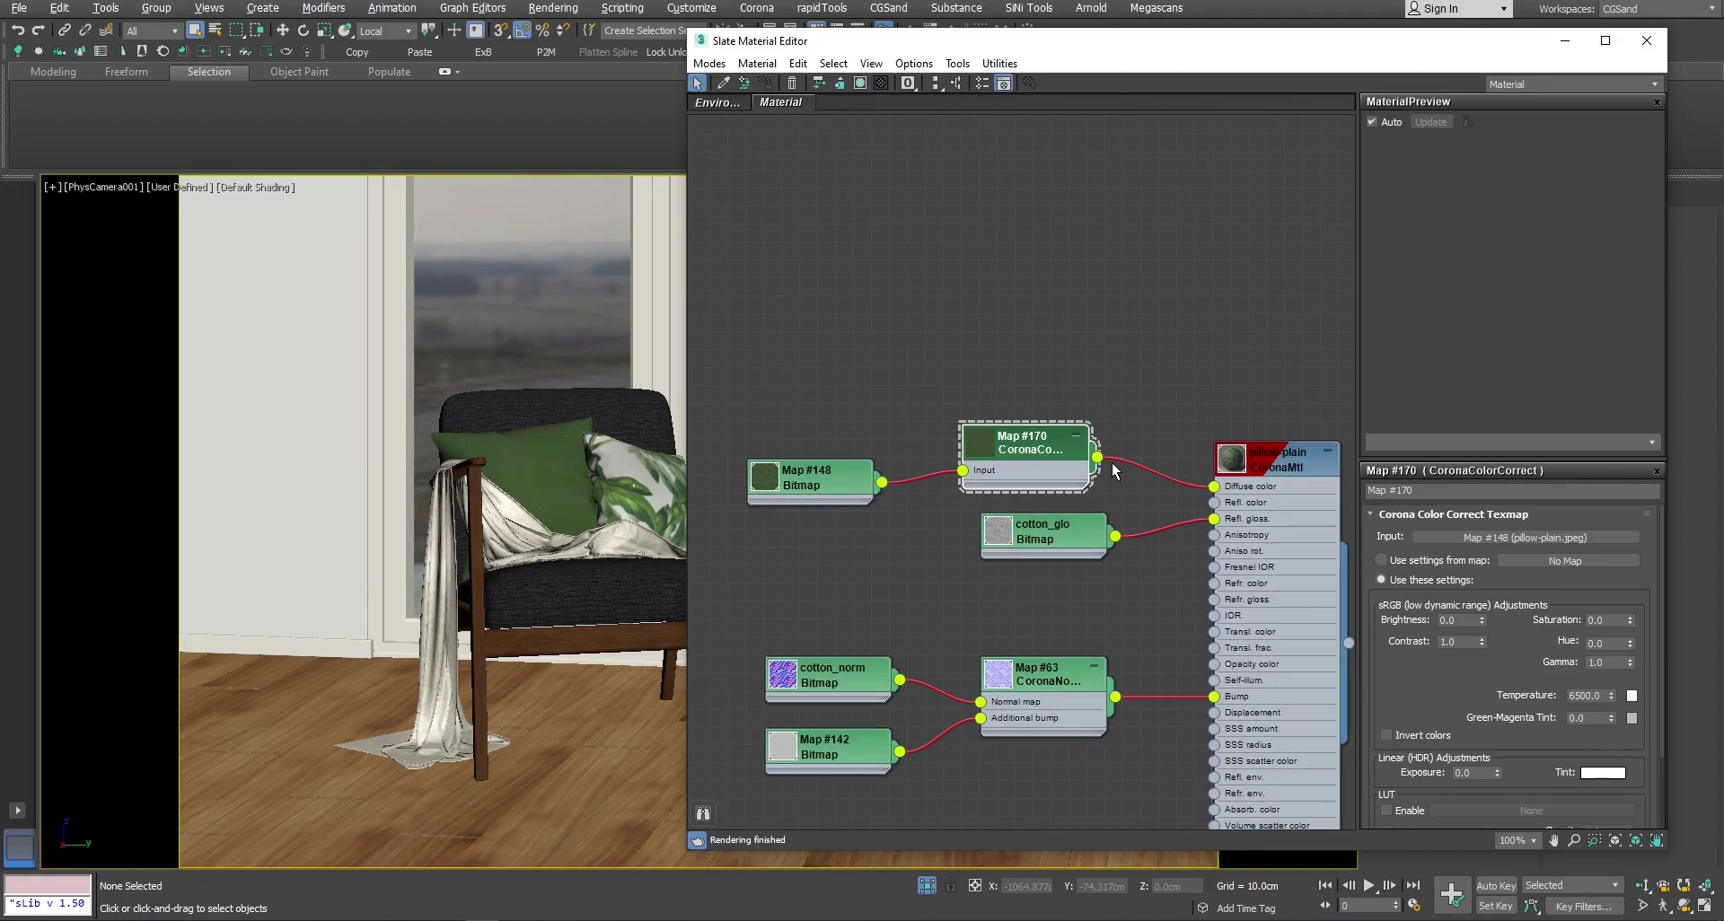
Step: Replace the CoronaColorCorrect map with a Color Correction map between the Map #148 bitmap and the material's Diffuse color input
key("Delete")
right_click(923, 391)
mouse_move(969, 431)
mouse_move(1159, 442)
left_click(1298, 344)
left_click_drag(1105, 462, 1214, 487)
scroll(1427, 548, "down", 5)
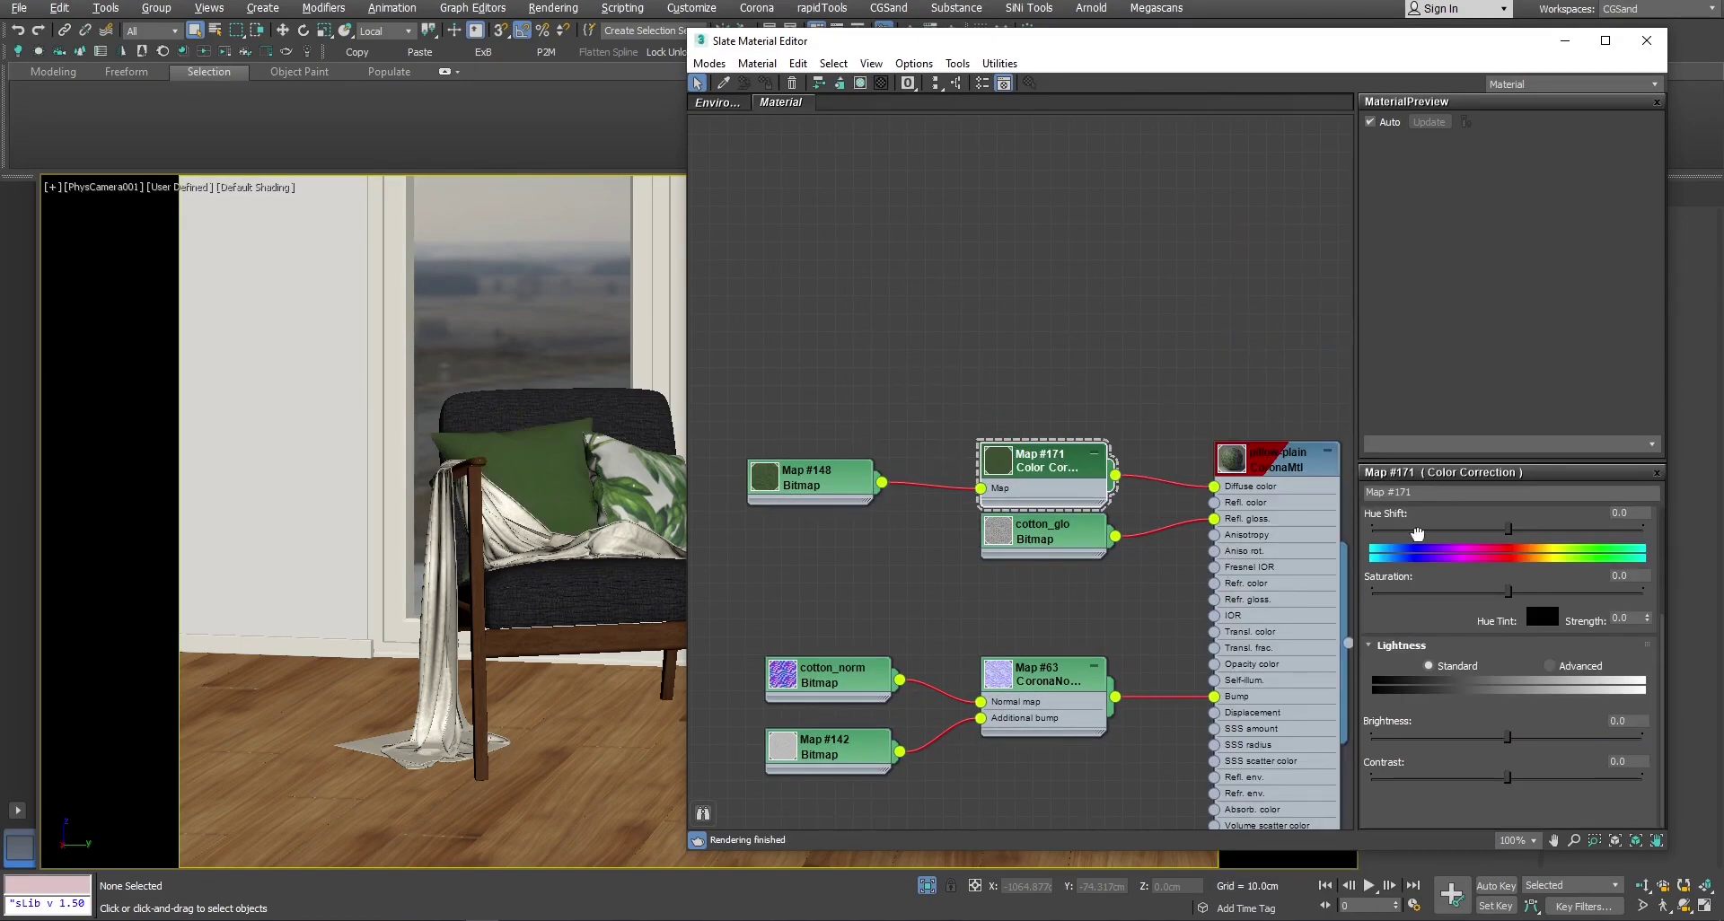
Step: Set the Color Correction's hue shift to -50, saturation to about -62, and advanced lightness to RGB gain 500 and gamma 2
scroll(1472, 579, "up", 1)
left_click_drag(1508, 616, 1307, 607)
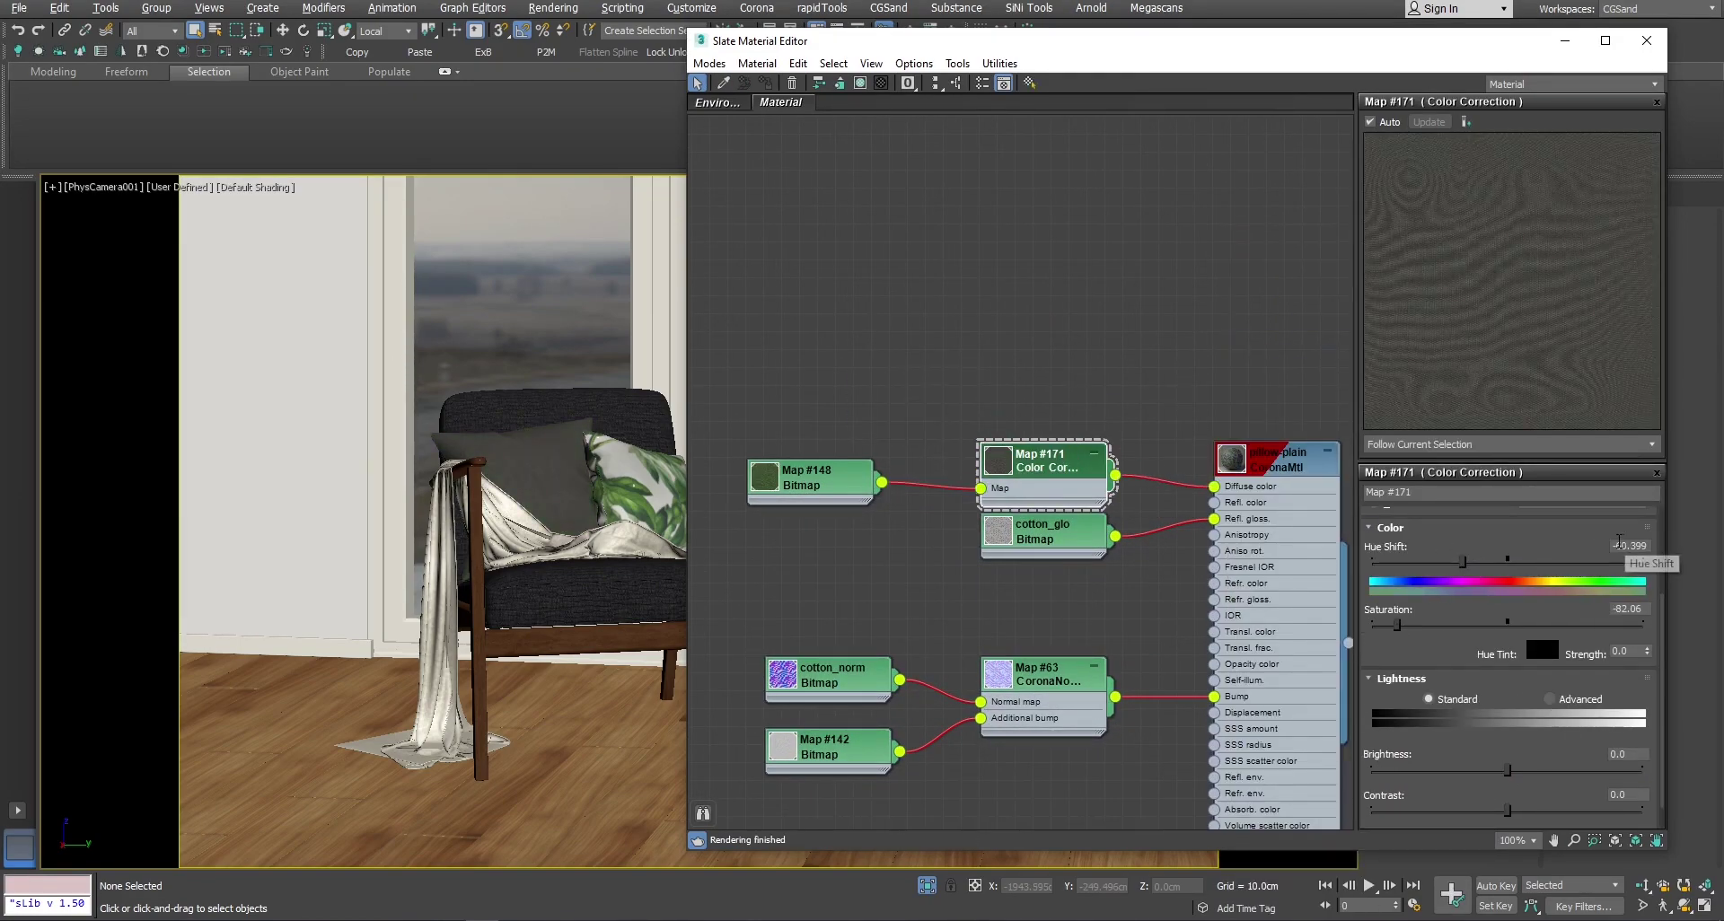
left_click(1559, 701)
double_click(1440, 769)
type("500")
key("Return")
double_click(1497, 769)
type("2")
key("Return")
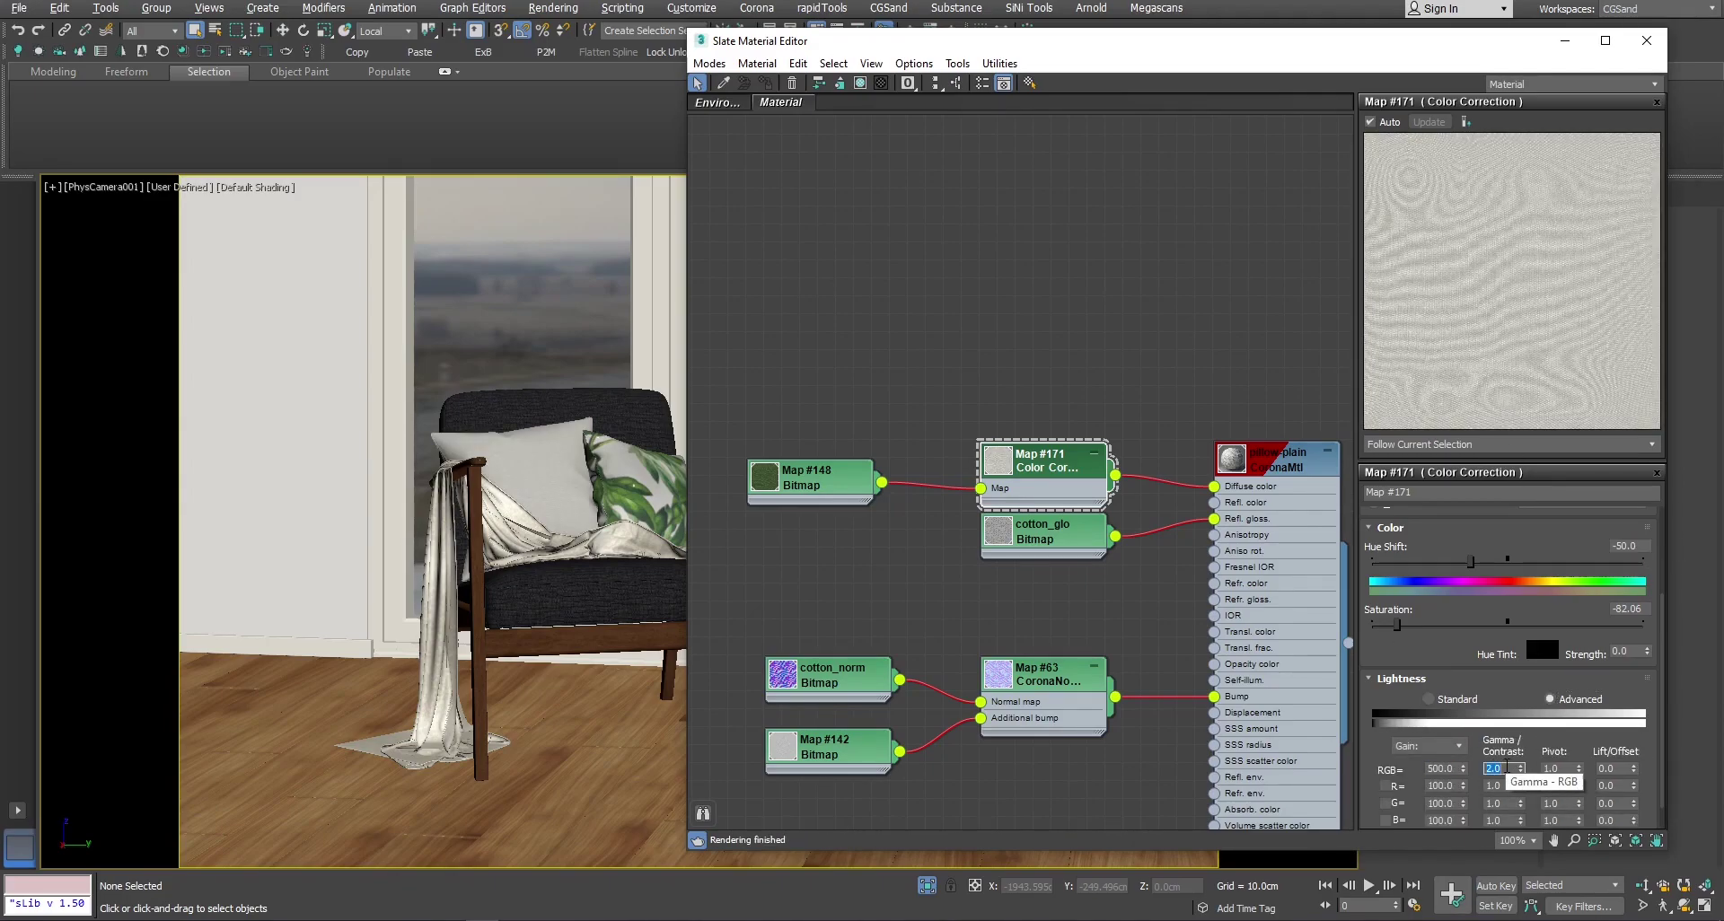
left_click_drag(1397, 626, 1424, 626)
Step: Add a Composite map with Map #148 as Layer 1 and the Color Correction as Layer 2, and connect it to Diffuse color
left_click_drag(882, 482, 956, 257)
left_click(1297, 377)
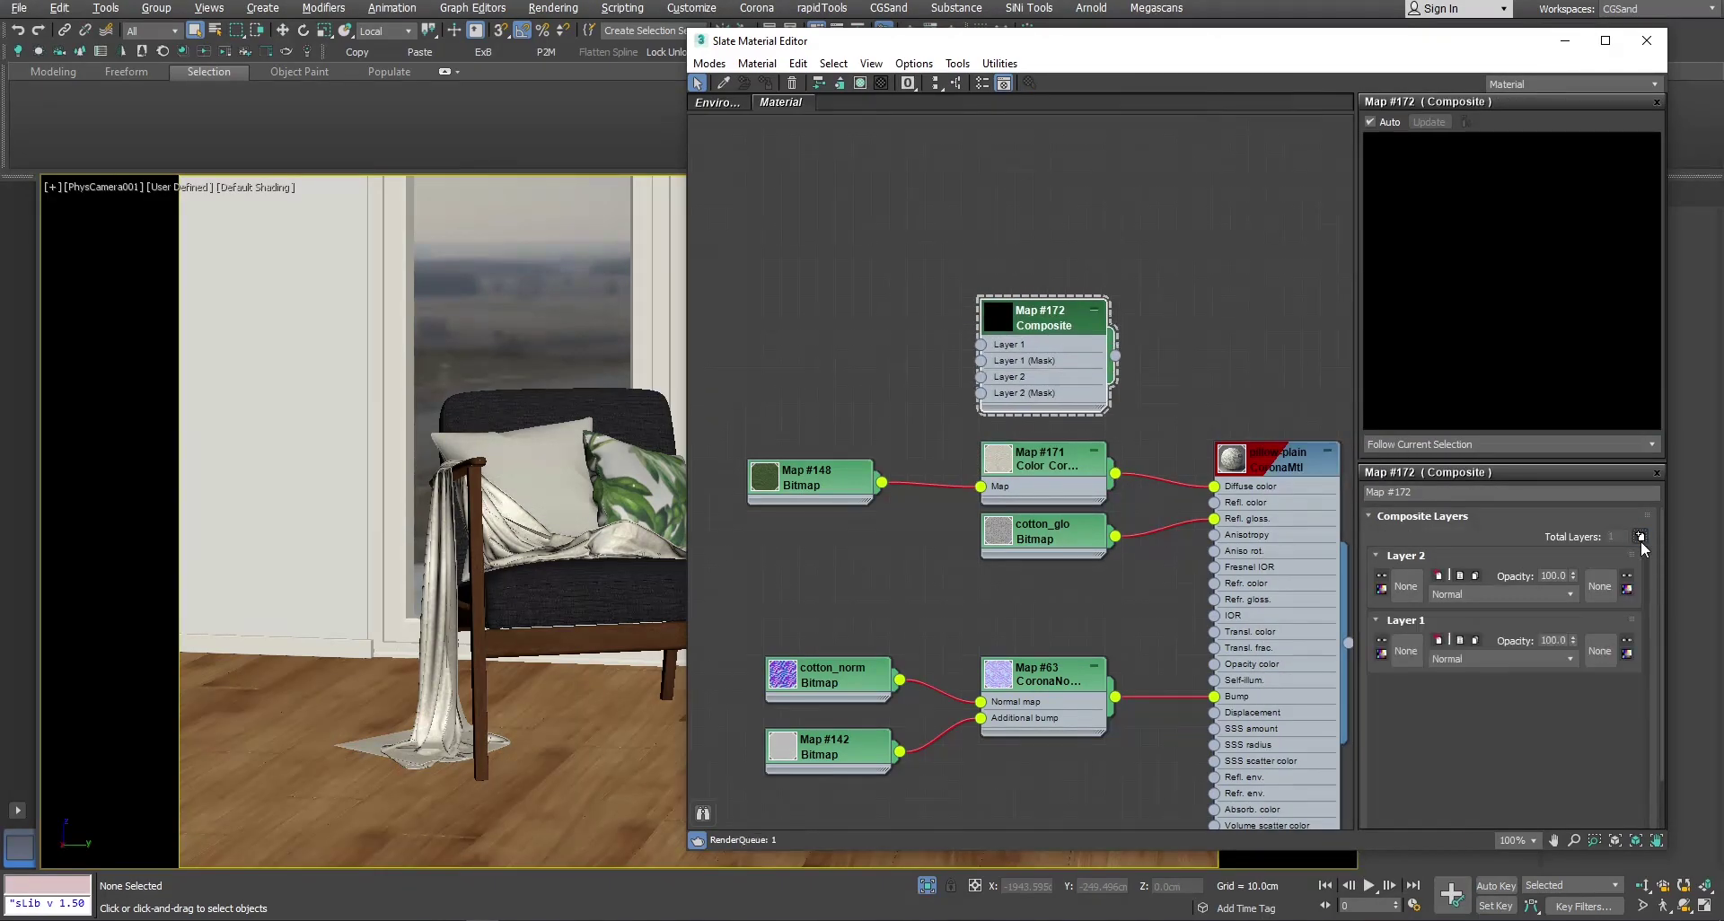
left_click_drag(1043, 327, 1036, 331)
left_click_drag(1115, 473, 981, 377)
left_click_drag(1115, 355, 1213, 487)
double_click(1270, 456)
scroll(1165, 402, "down", 3)
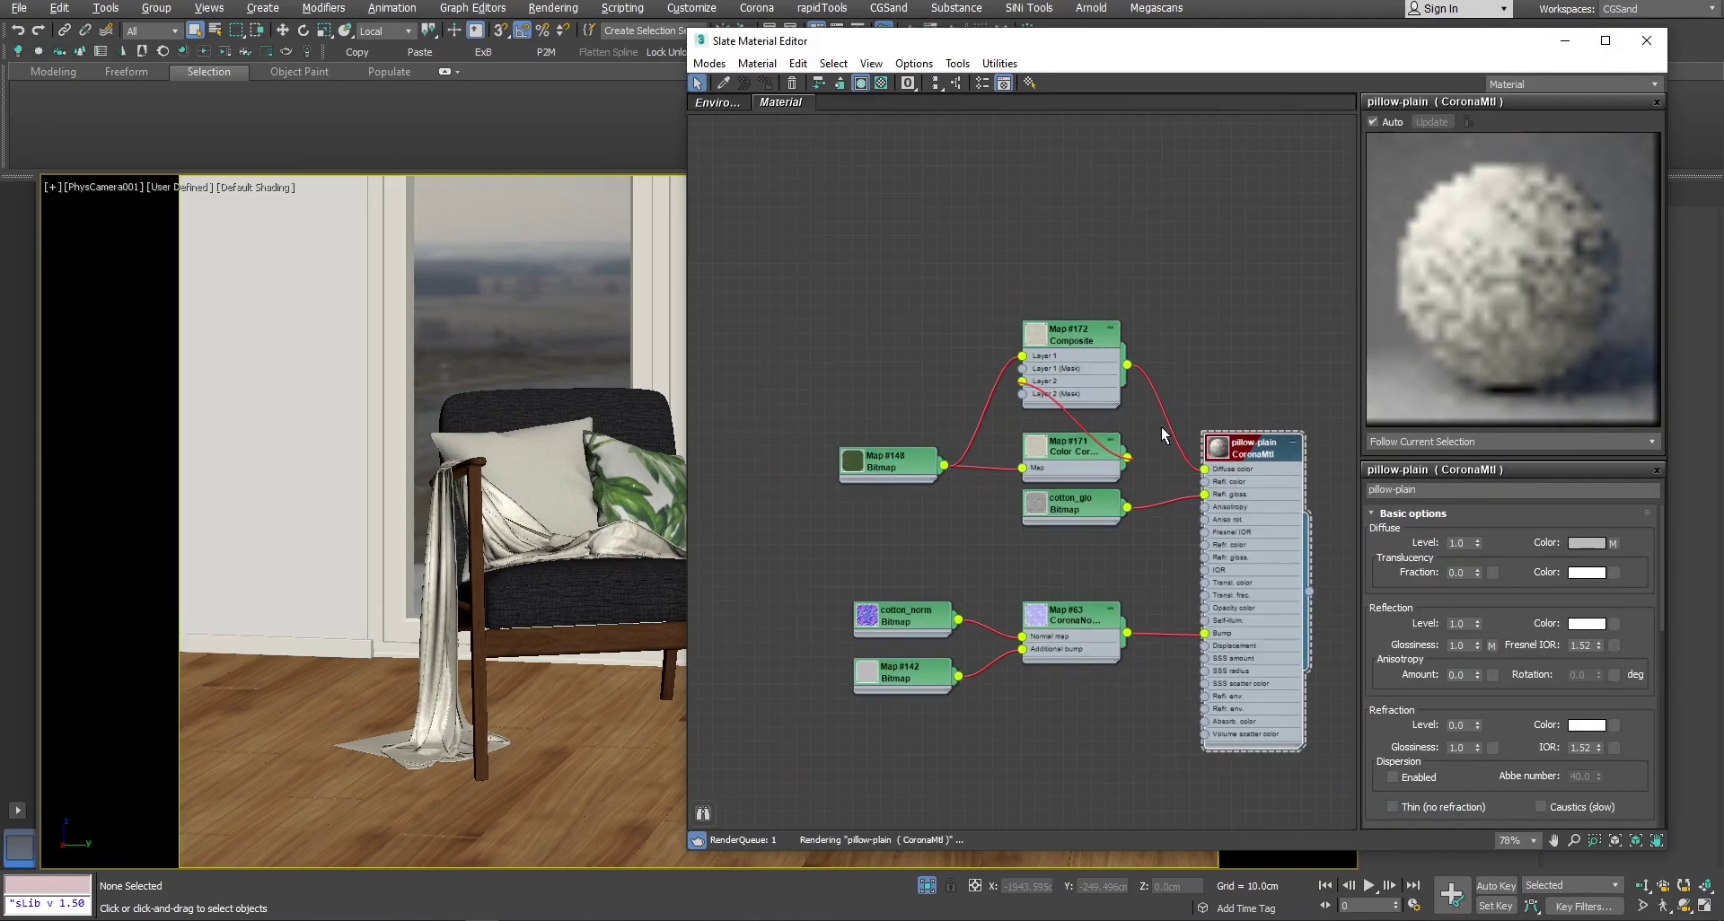
Step: Mask Composite Layer 2 with the 3574.jpg pattern bitmap passed through a CoronaColorCorrect map with gamma 0.01
middle_click_drag(1165, 402, 1193, 507)
left_click_drag(1095, 548, 957, 554)
left_click_drag(920, 566, 791, 481)
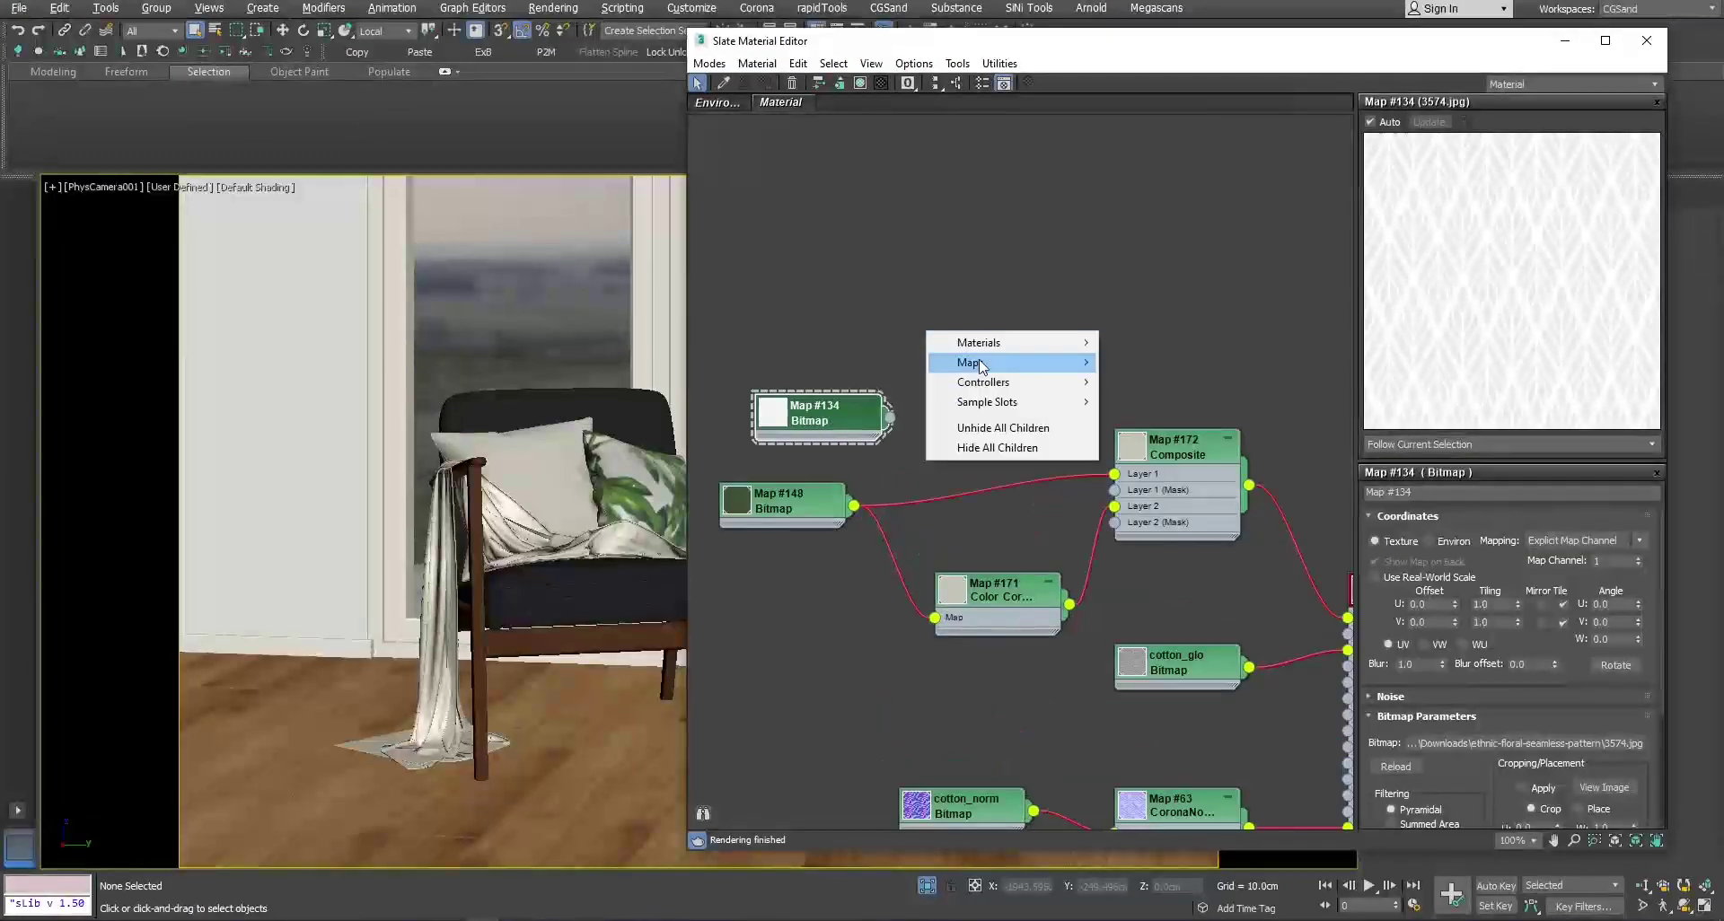
left_click(1159, 395)
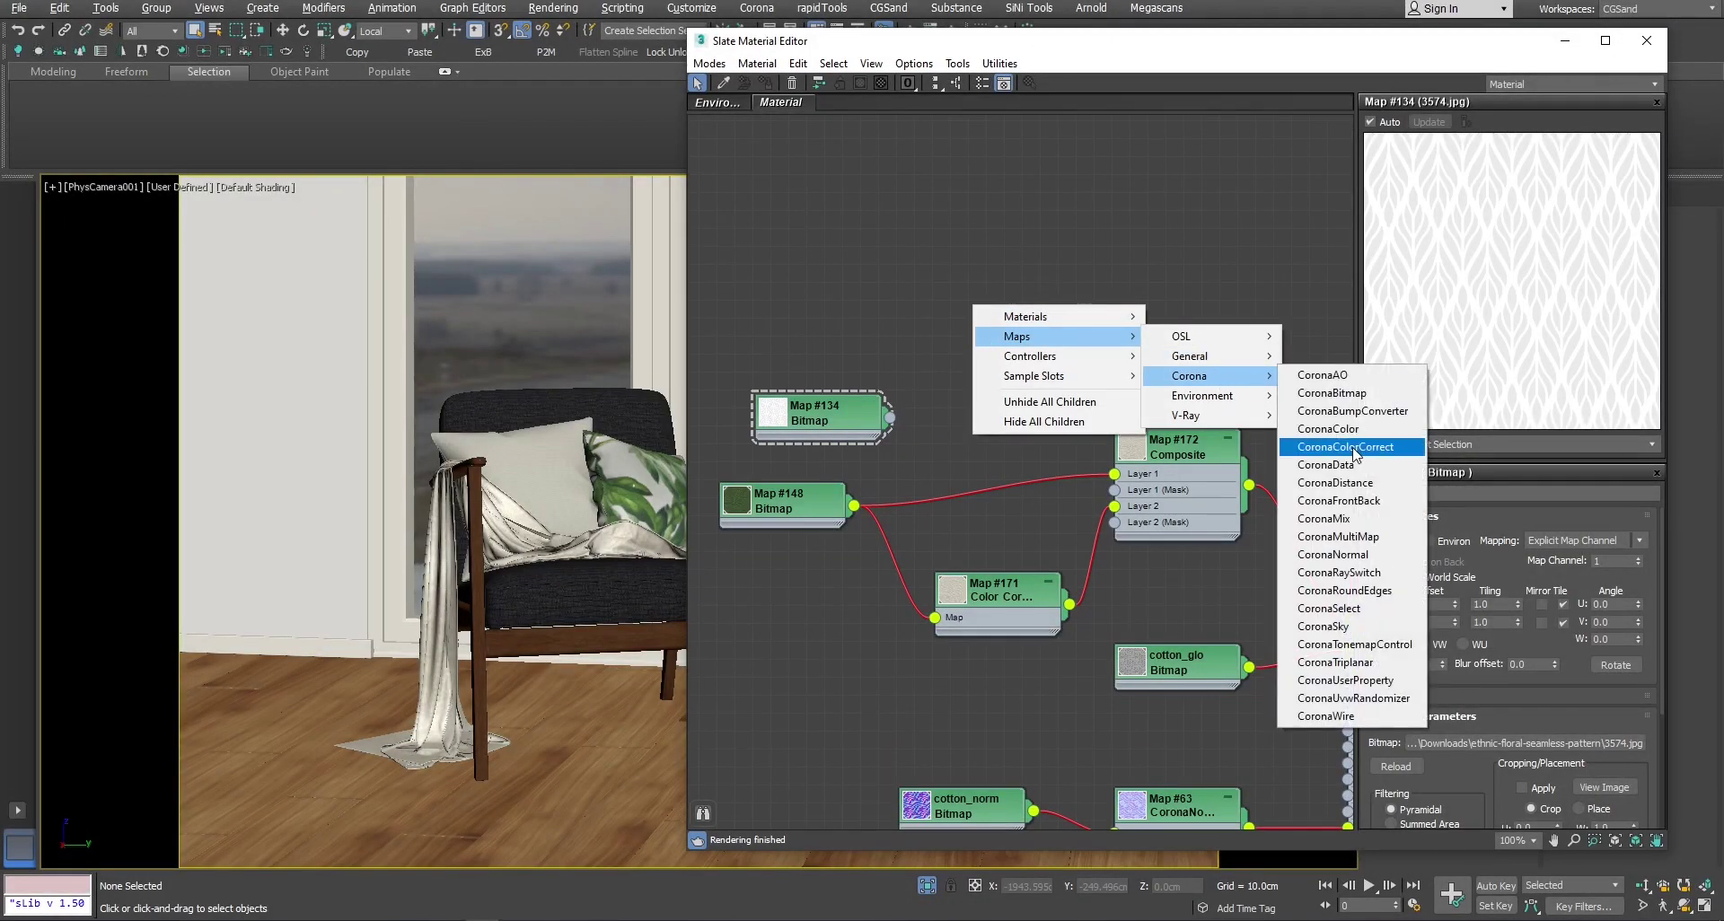
right_click(1630, 664)
left_click_drag(1051, 408, 1114, 522)
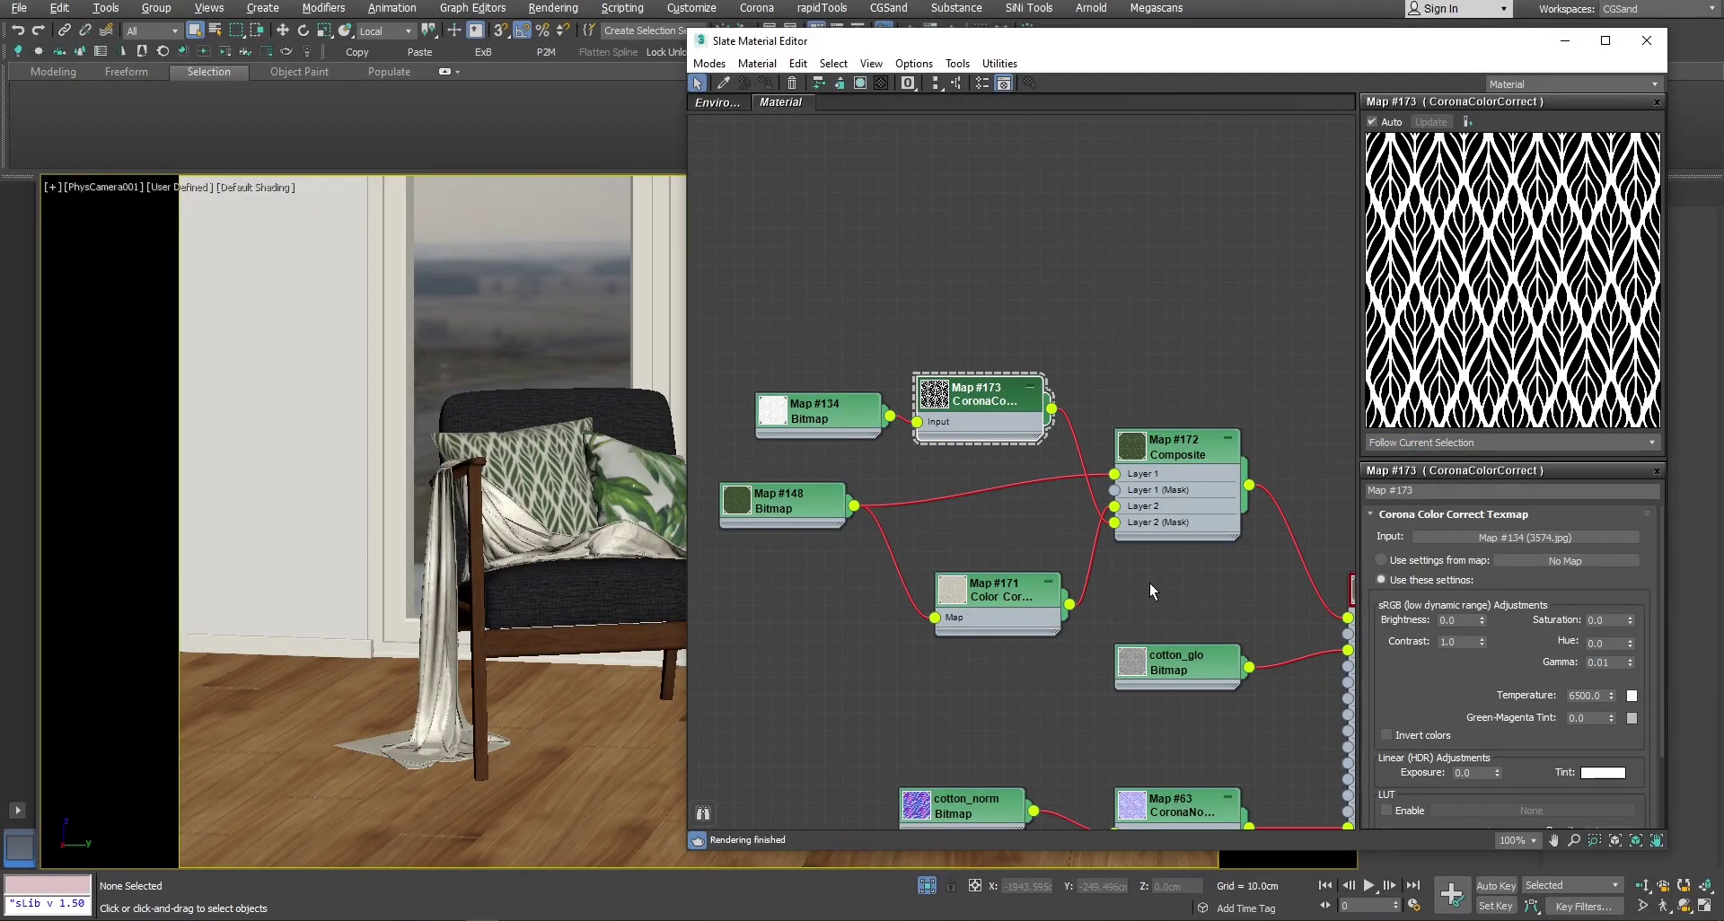
scroll(812, 681, "up", 1)
double_click(1010, 374)
left_click(1031, 587)
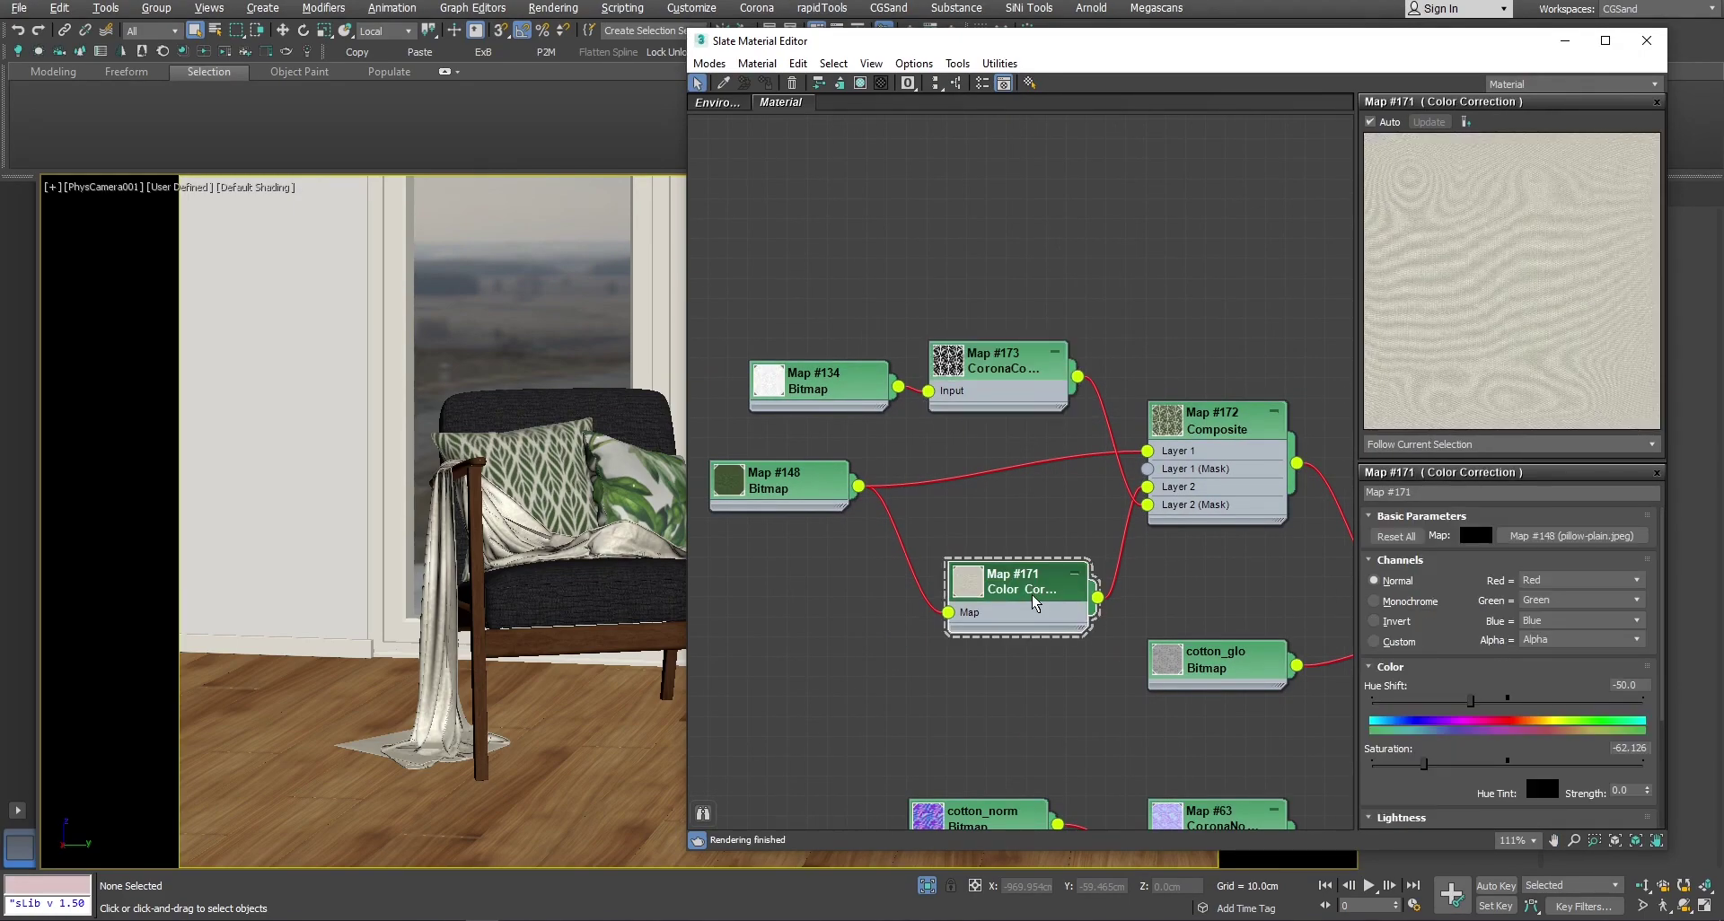
left_click_drag(1041, 597, 1022, 592)
Step: Start a Render Map of the Composite map and set its dimensions to 2000 by 2000
left_click(1228, 485)
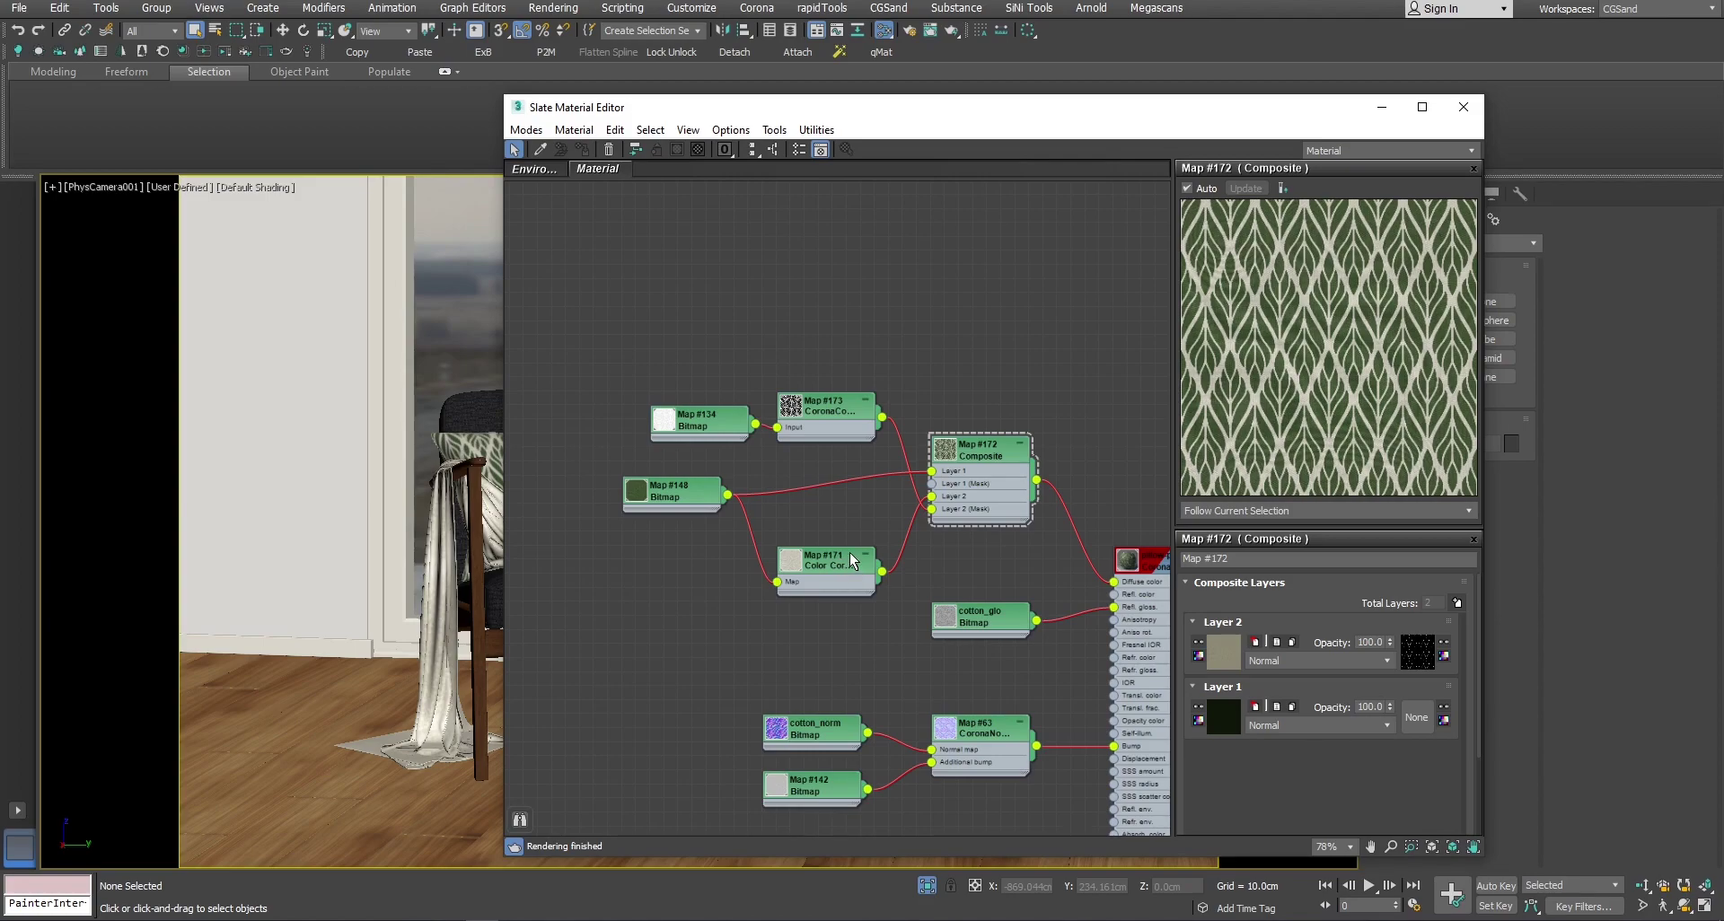
right_click(975, 453)
left_click(1050, 579)
double_click(908, 483)
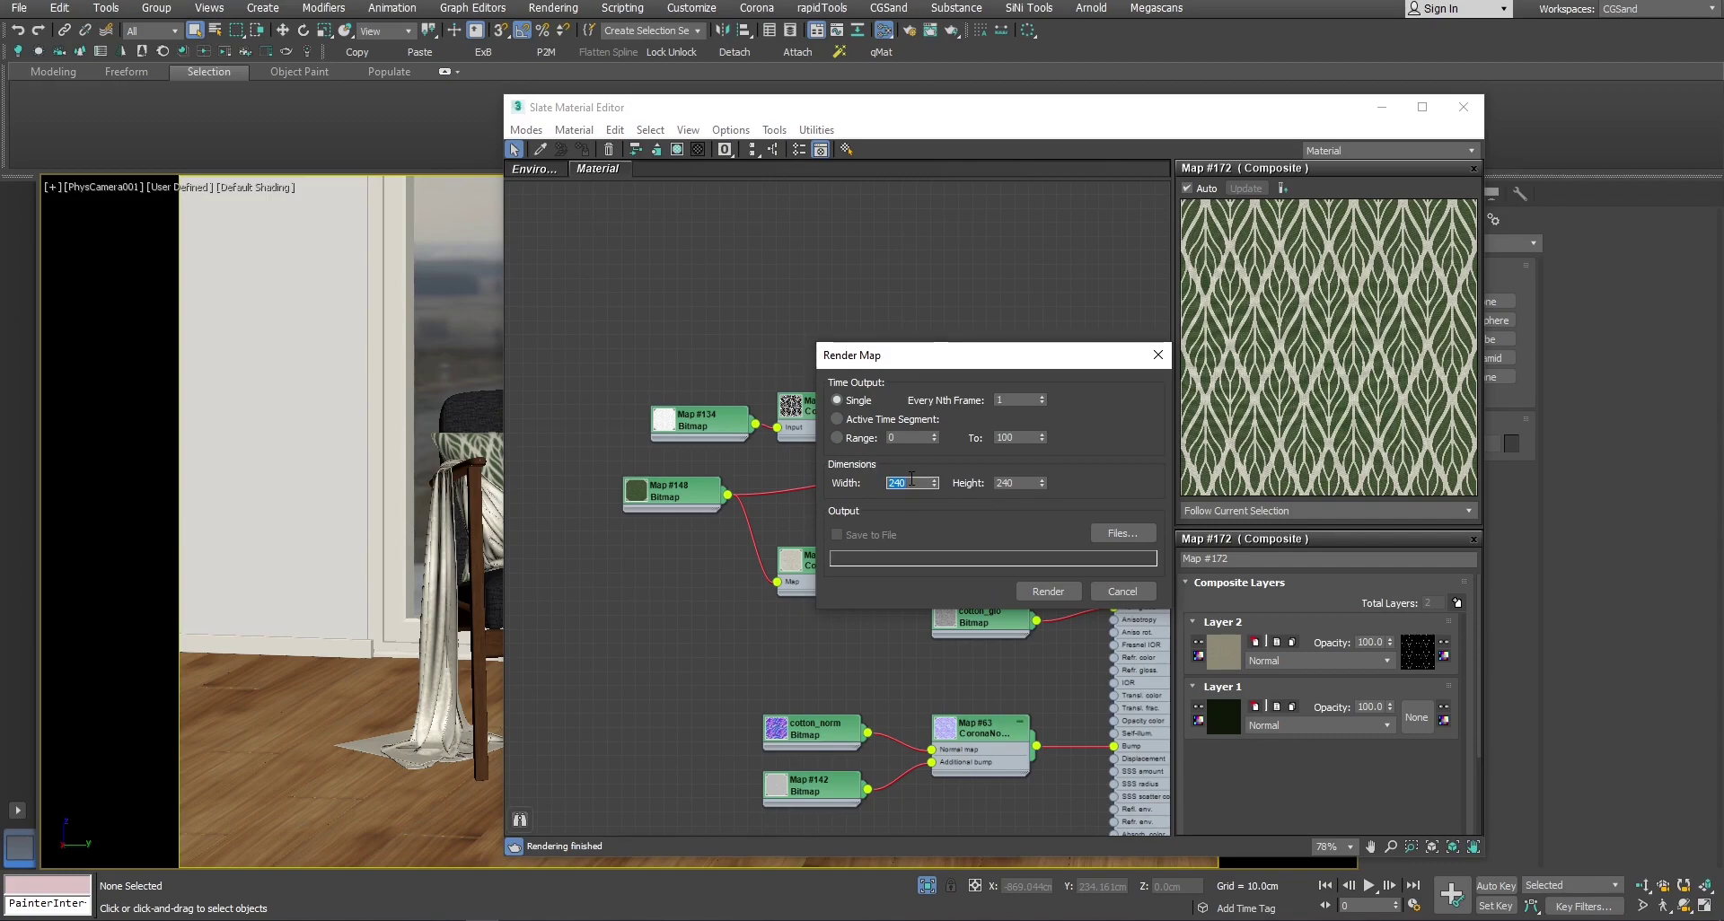
type("2000")
key("Tab")
type("2000")
Step: Render the map to the file D:\texture.jpg and close the rendered image
left_click(1112, 536)
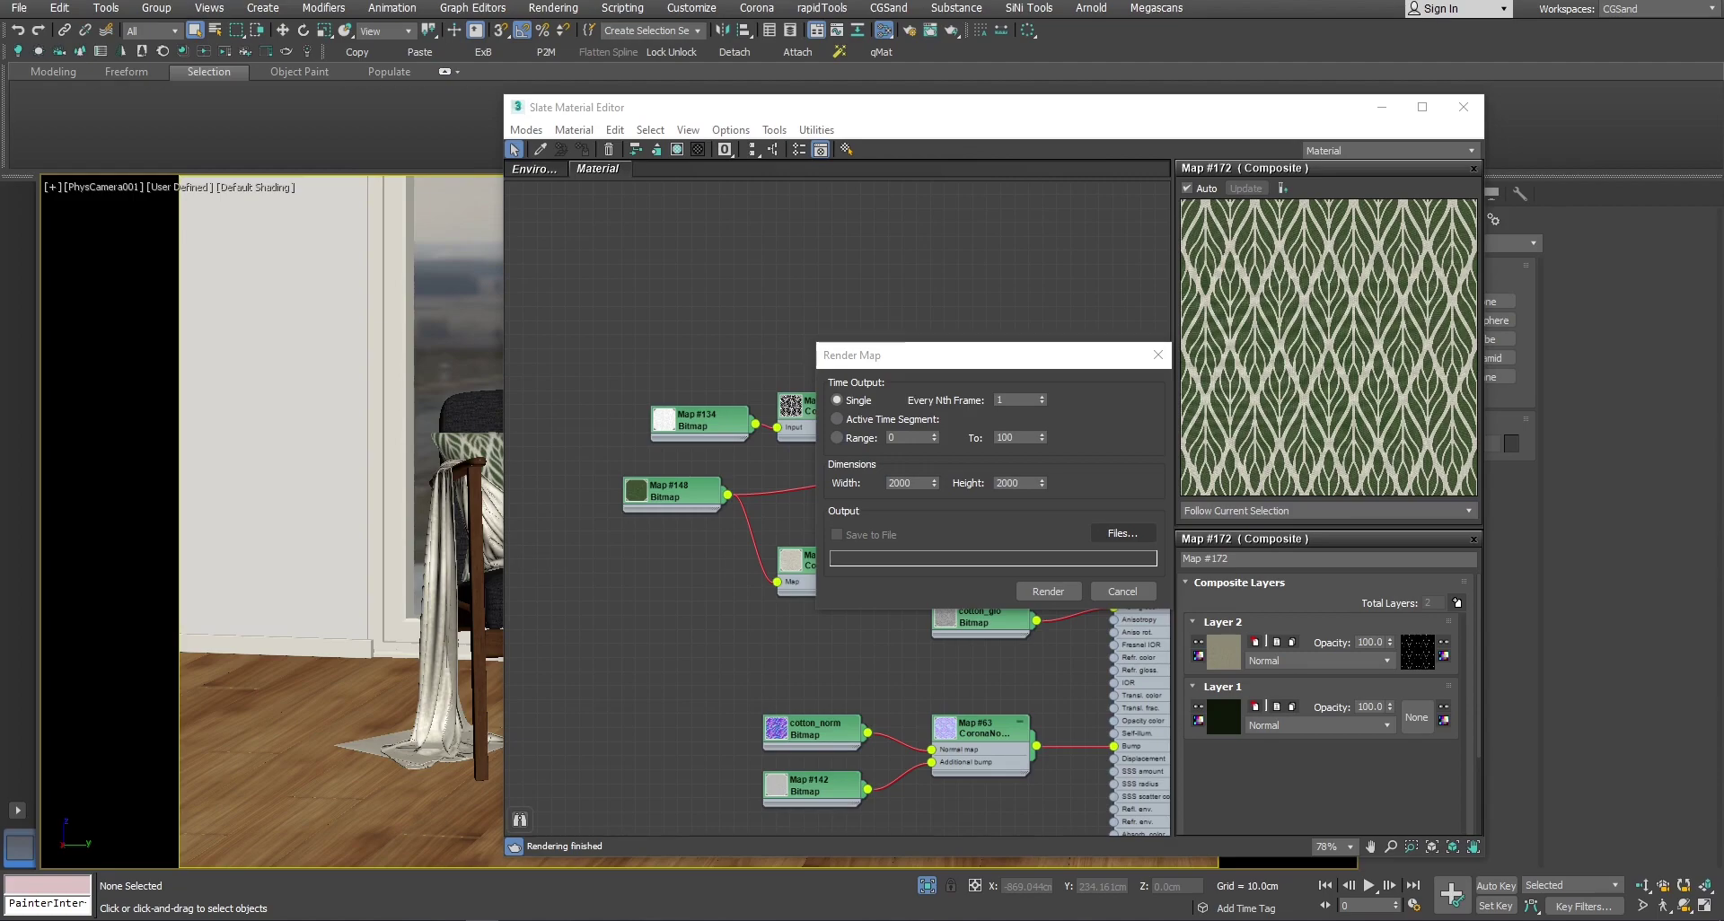
key("Return")
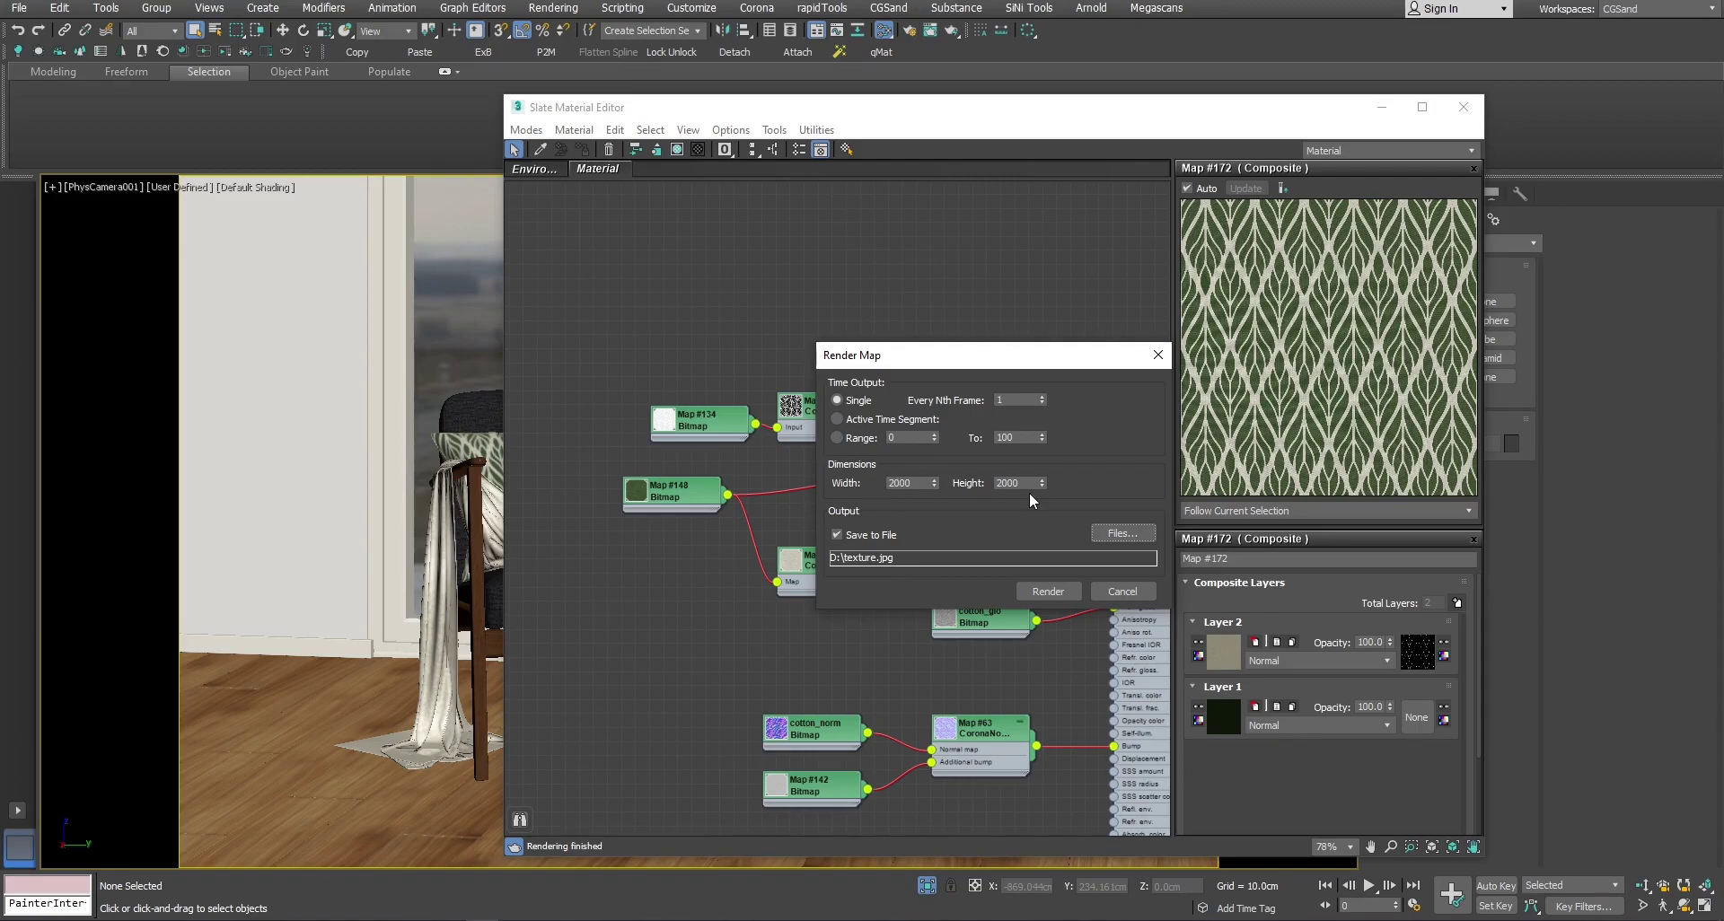
left_click(1047, 591)
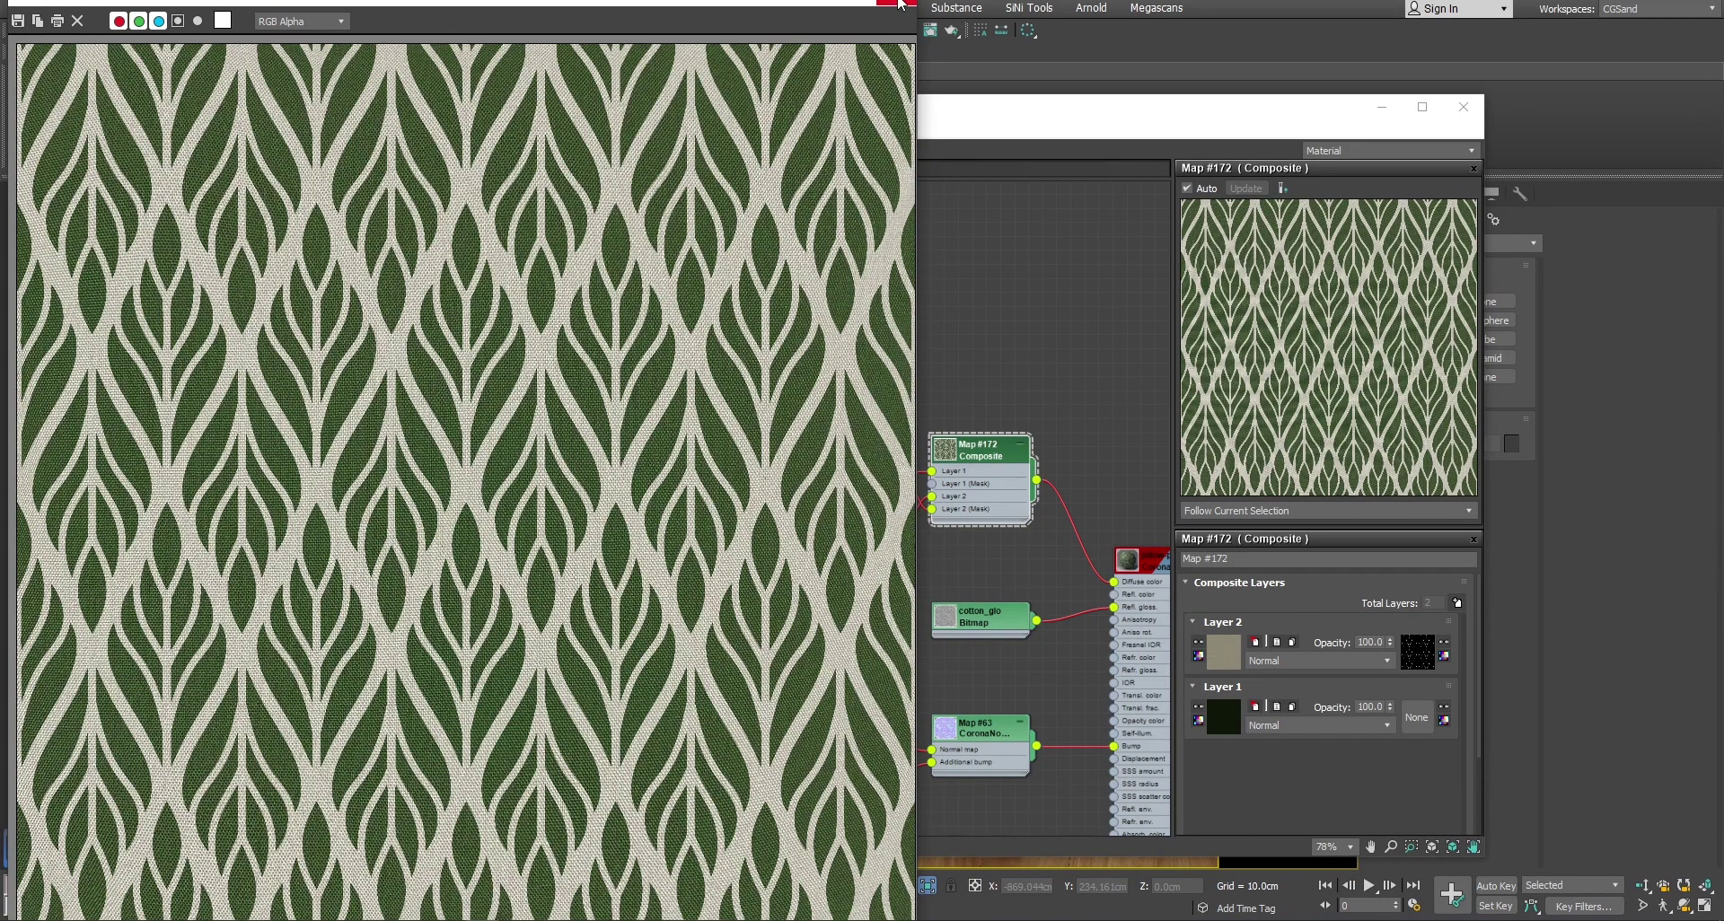
left_click(899, 7)
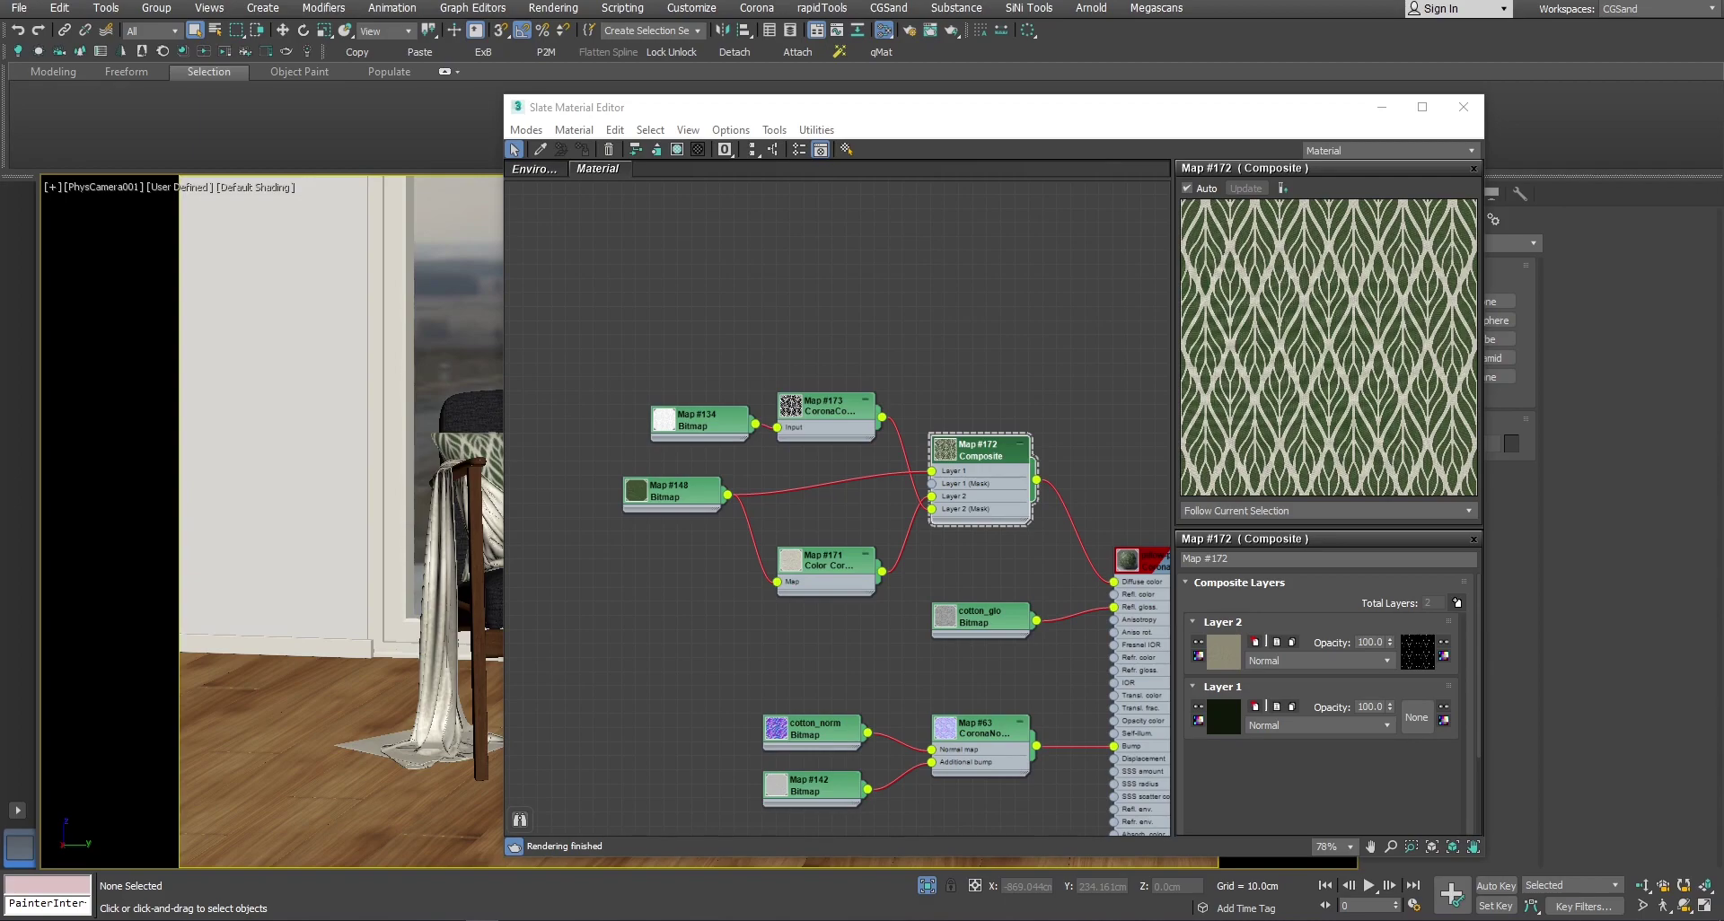
Step: Add D:\texture.jpg as a bitmap above the Composite map and connect it to the material's Diffuse color input
mouse_move(985, 374)
left_mouse_down()
mouse_move(906, 314)
mouse_move(999, 367)
left_mouse_up()
left_click(990, 450)
double_click(993, 458)
double_click(988, 353)
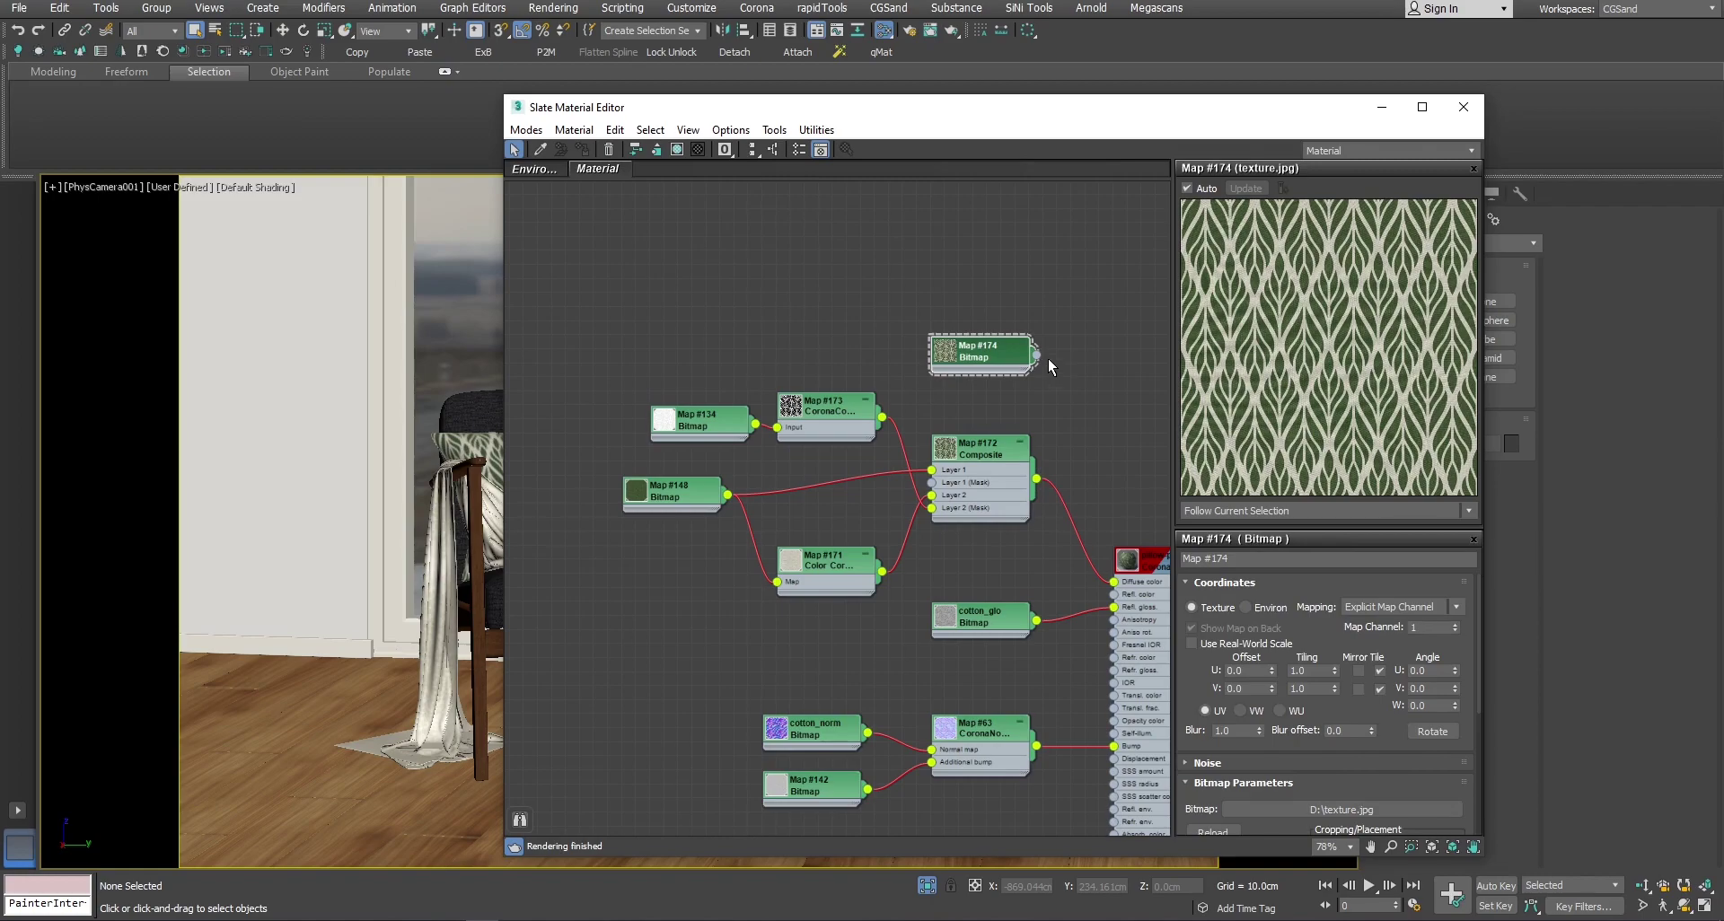
left_click_drag(1041, 357, 1118, 591)
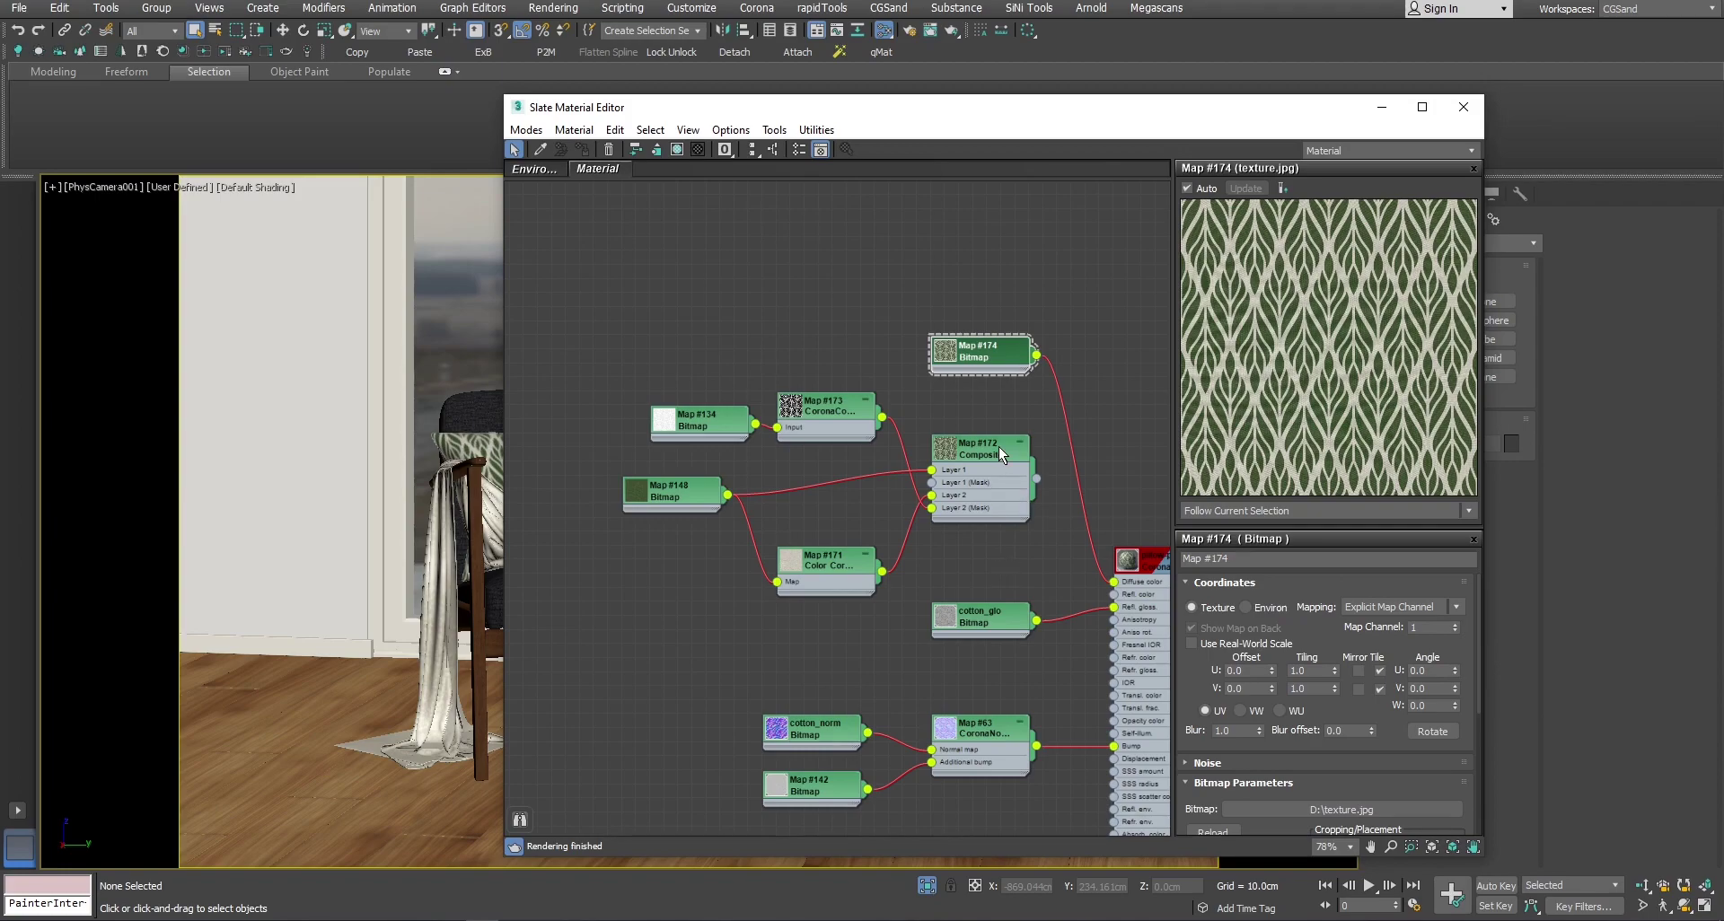
Step: Delete the disconnected Composite map with its source maps and place the texture.jpg bitmap above the cotton_glo bitmap
left_click_drag(1000, 451, 824, 263)
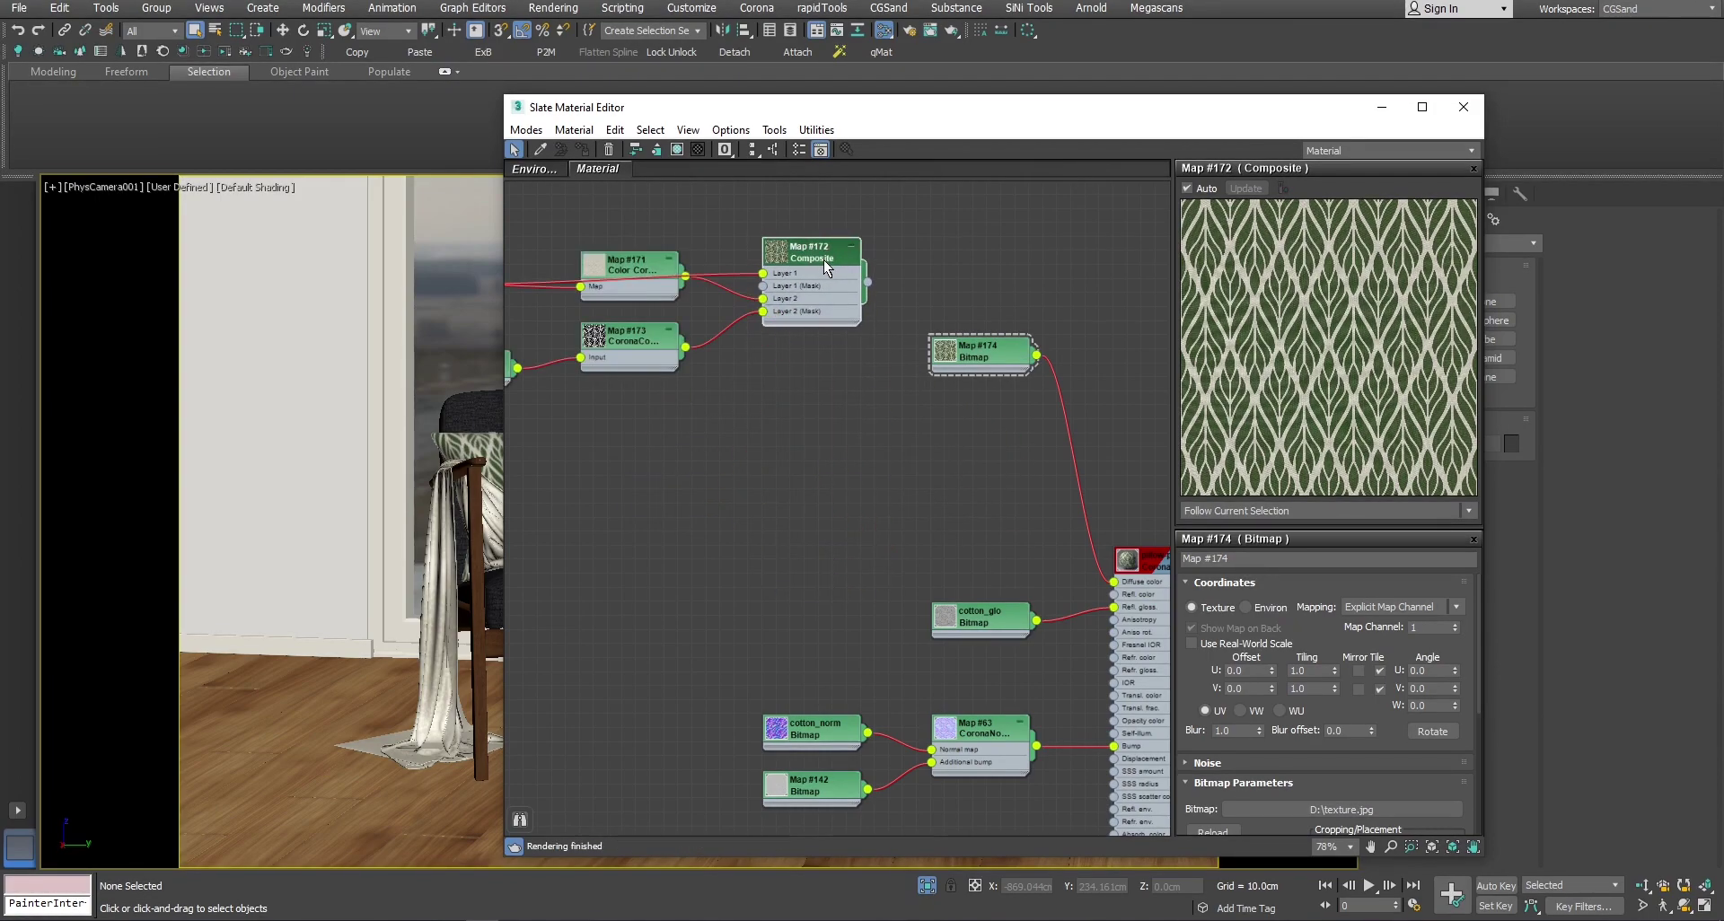
key("Delete")
left_click_drag(995, 352, 994, 545)
Step: Move the Noise map above the texture.jpg bitmap, open its parameters and examine the available coordinate source options
scroll(974, 427, "down", 4)
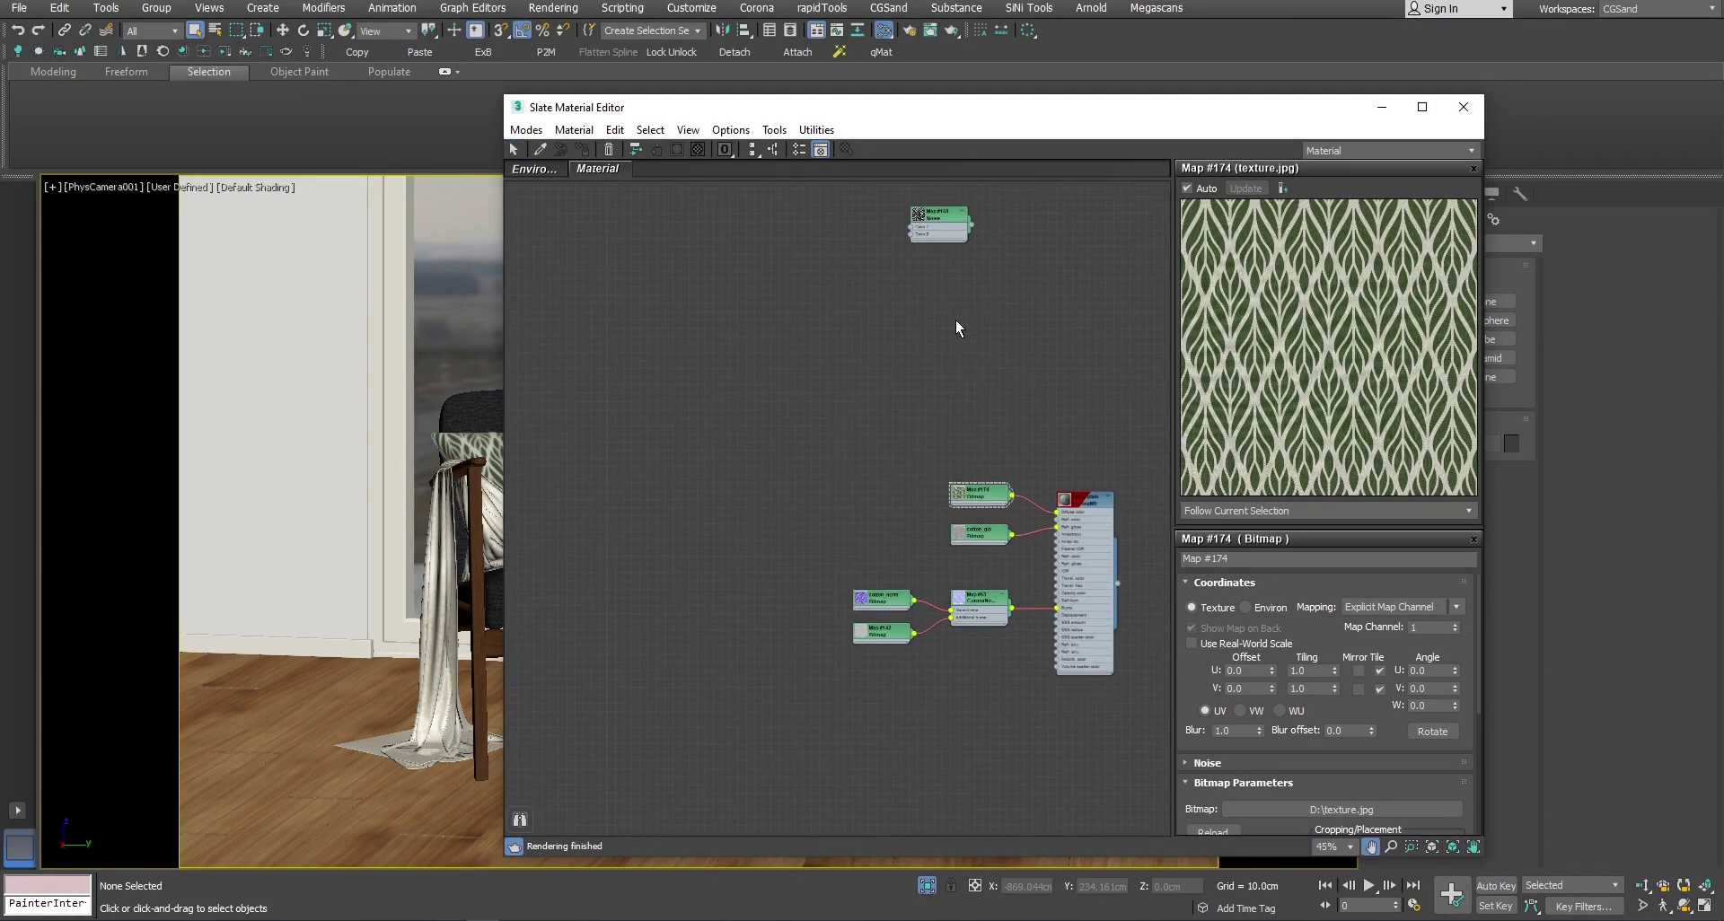
left_click_drag(954, 210, 994, 438)
scroll(1032, 512, "up", 6)
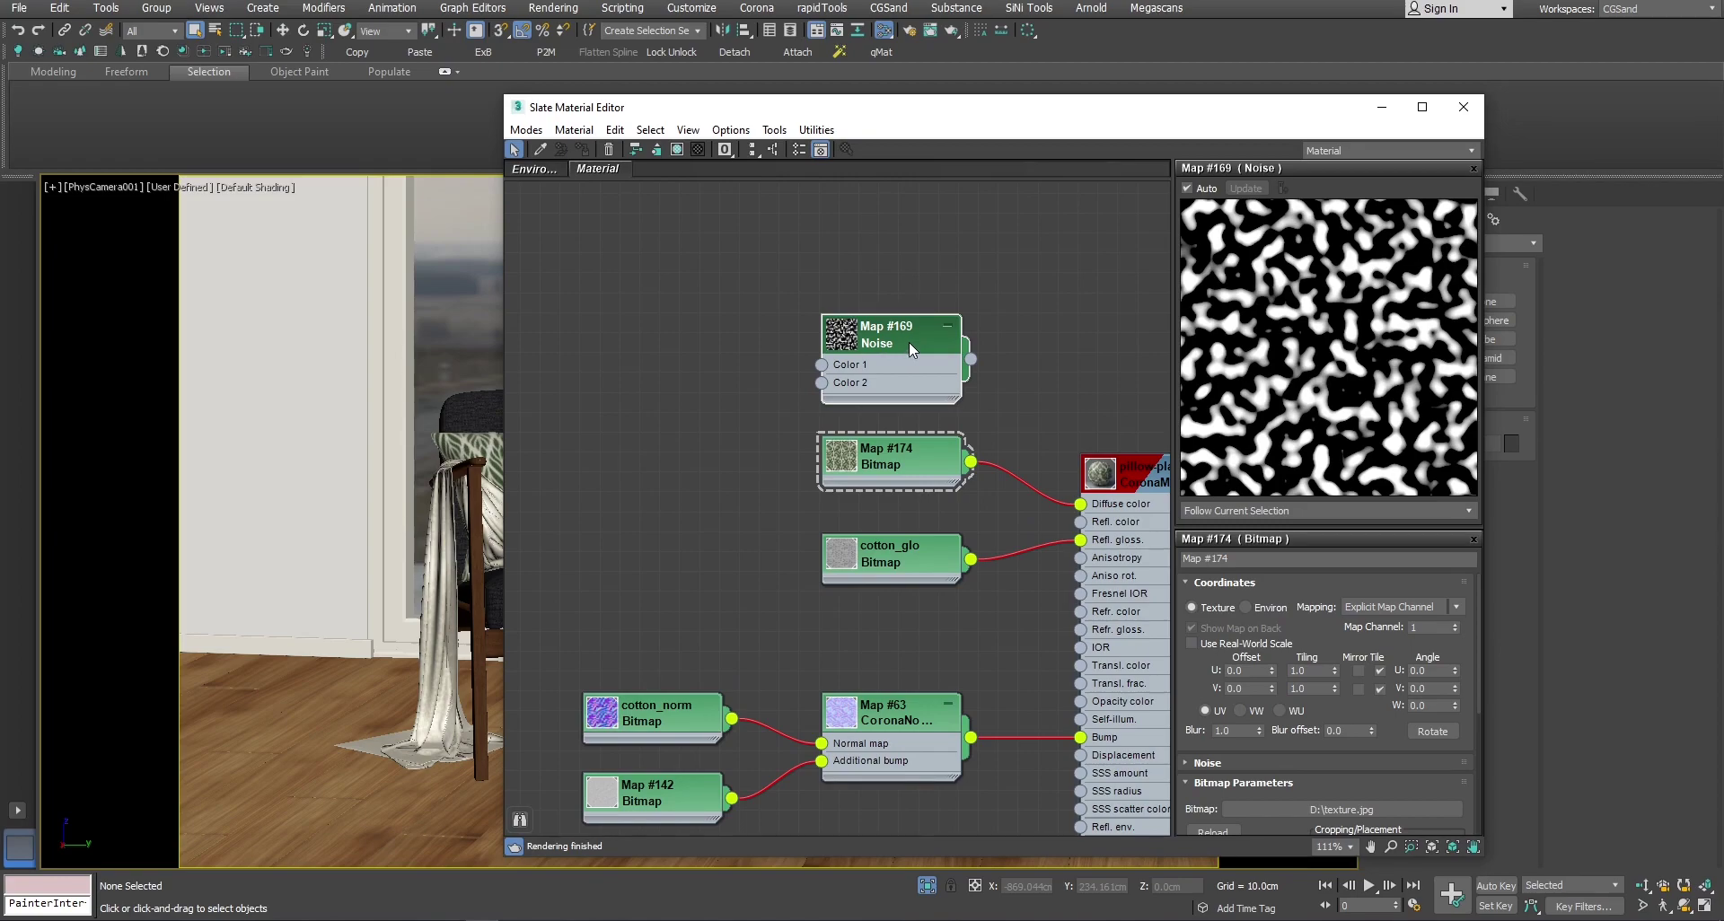
double_click(909, 342)
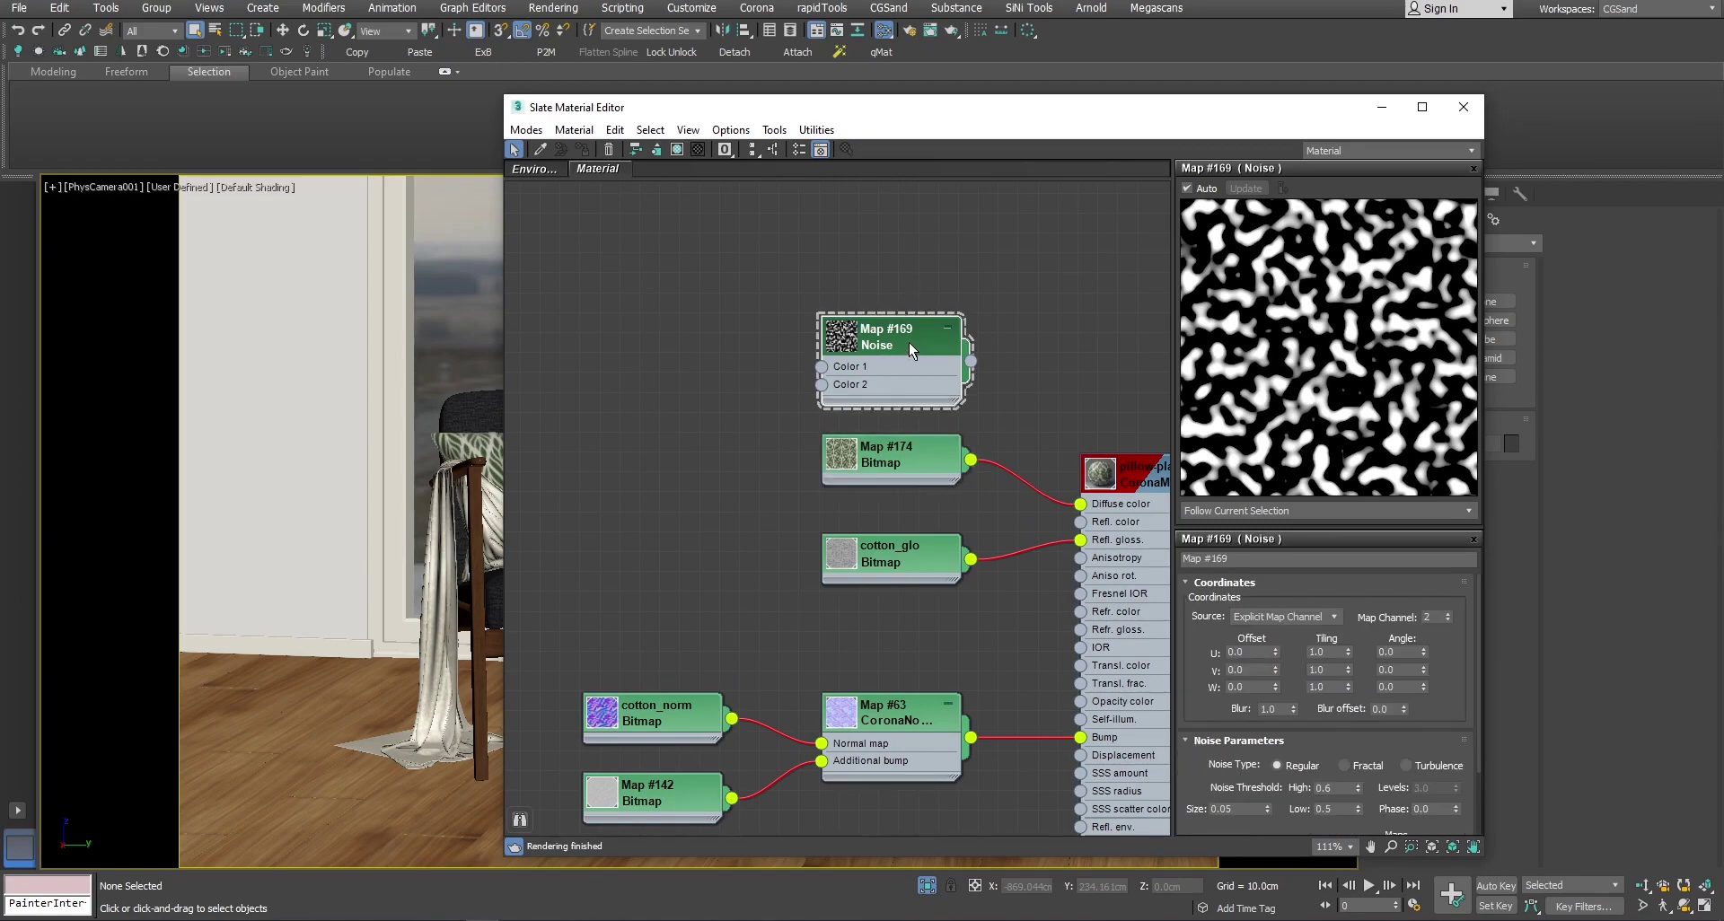
left_click(1316, 617)
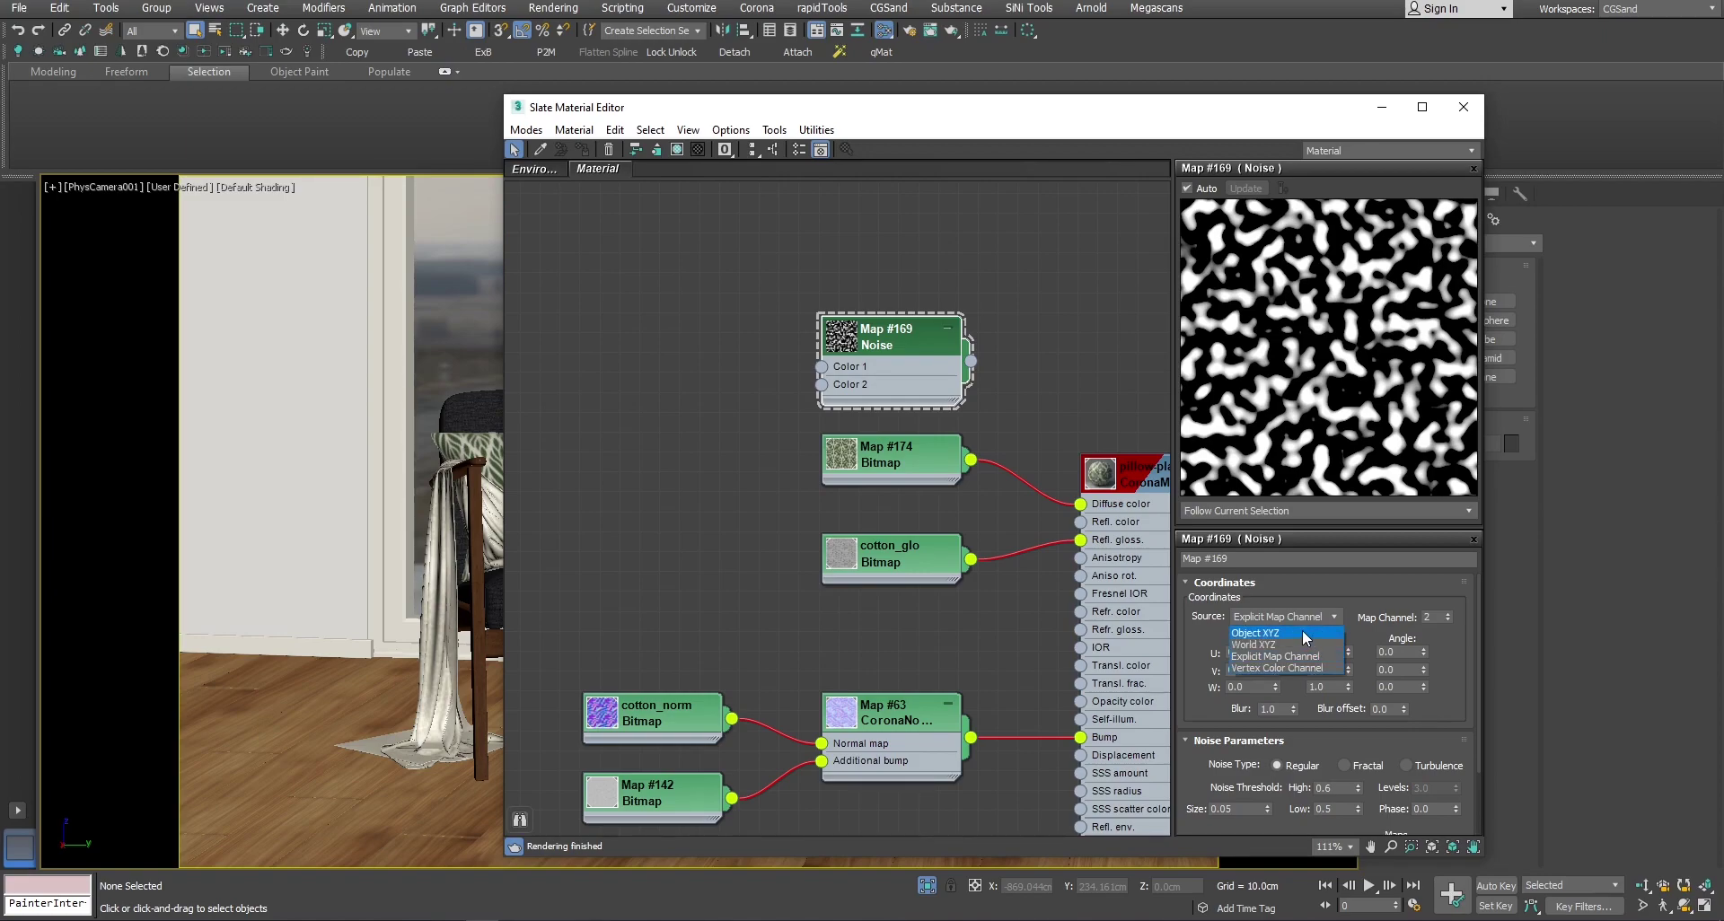
left_click(1197, 613)
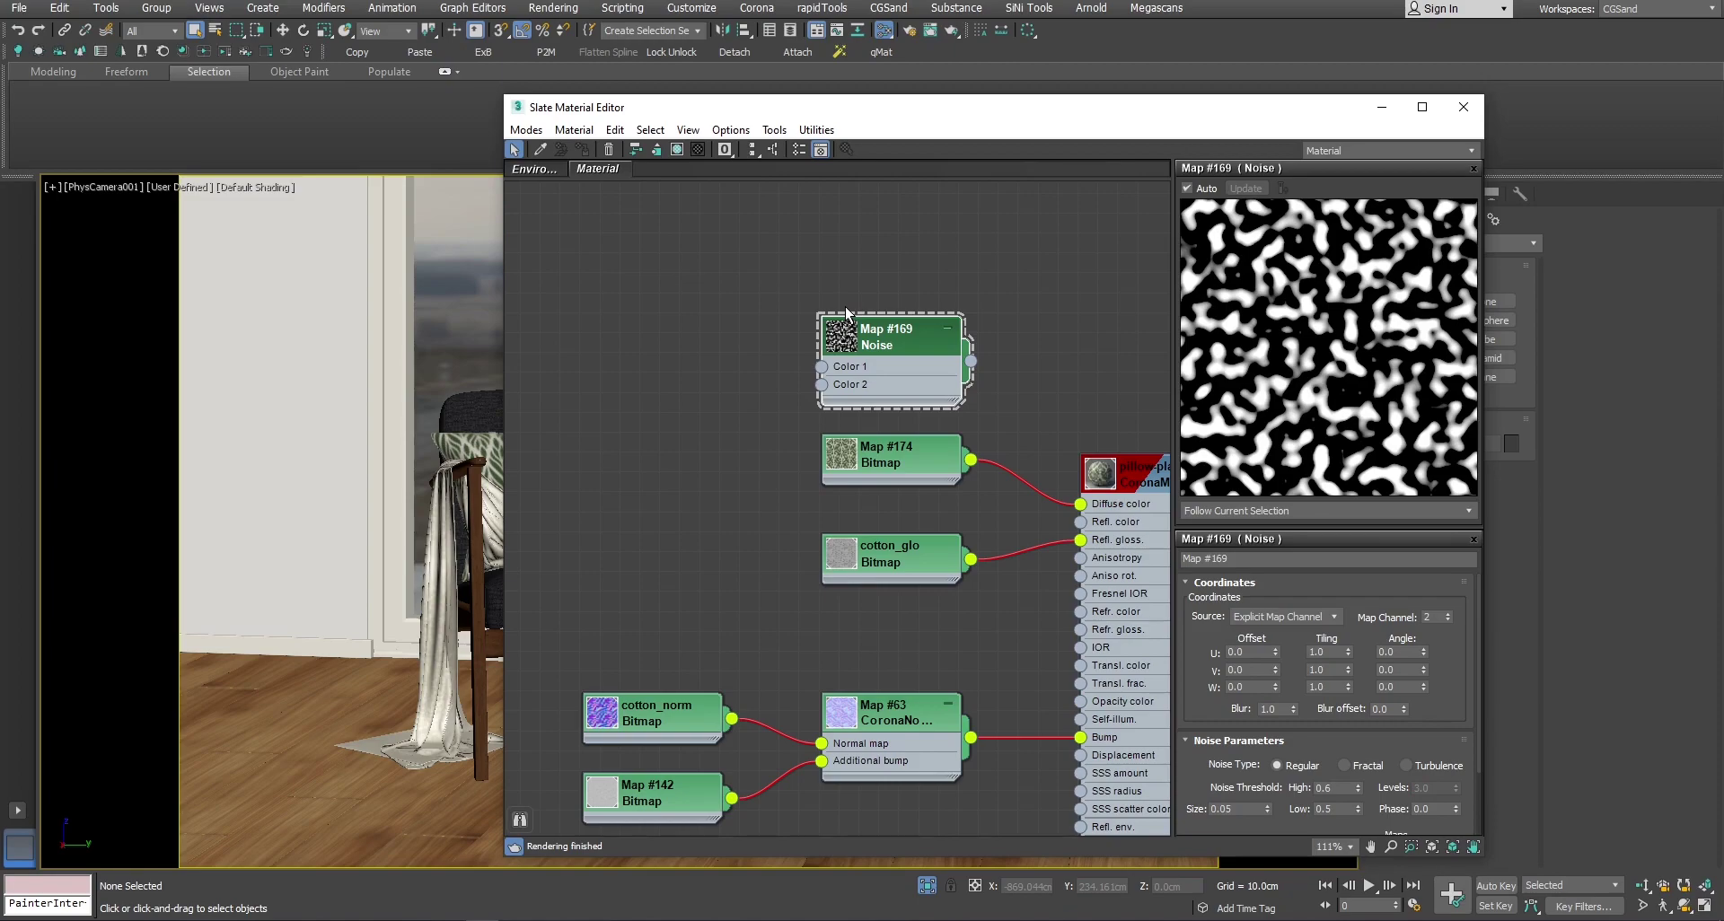